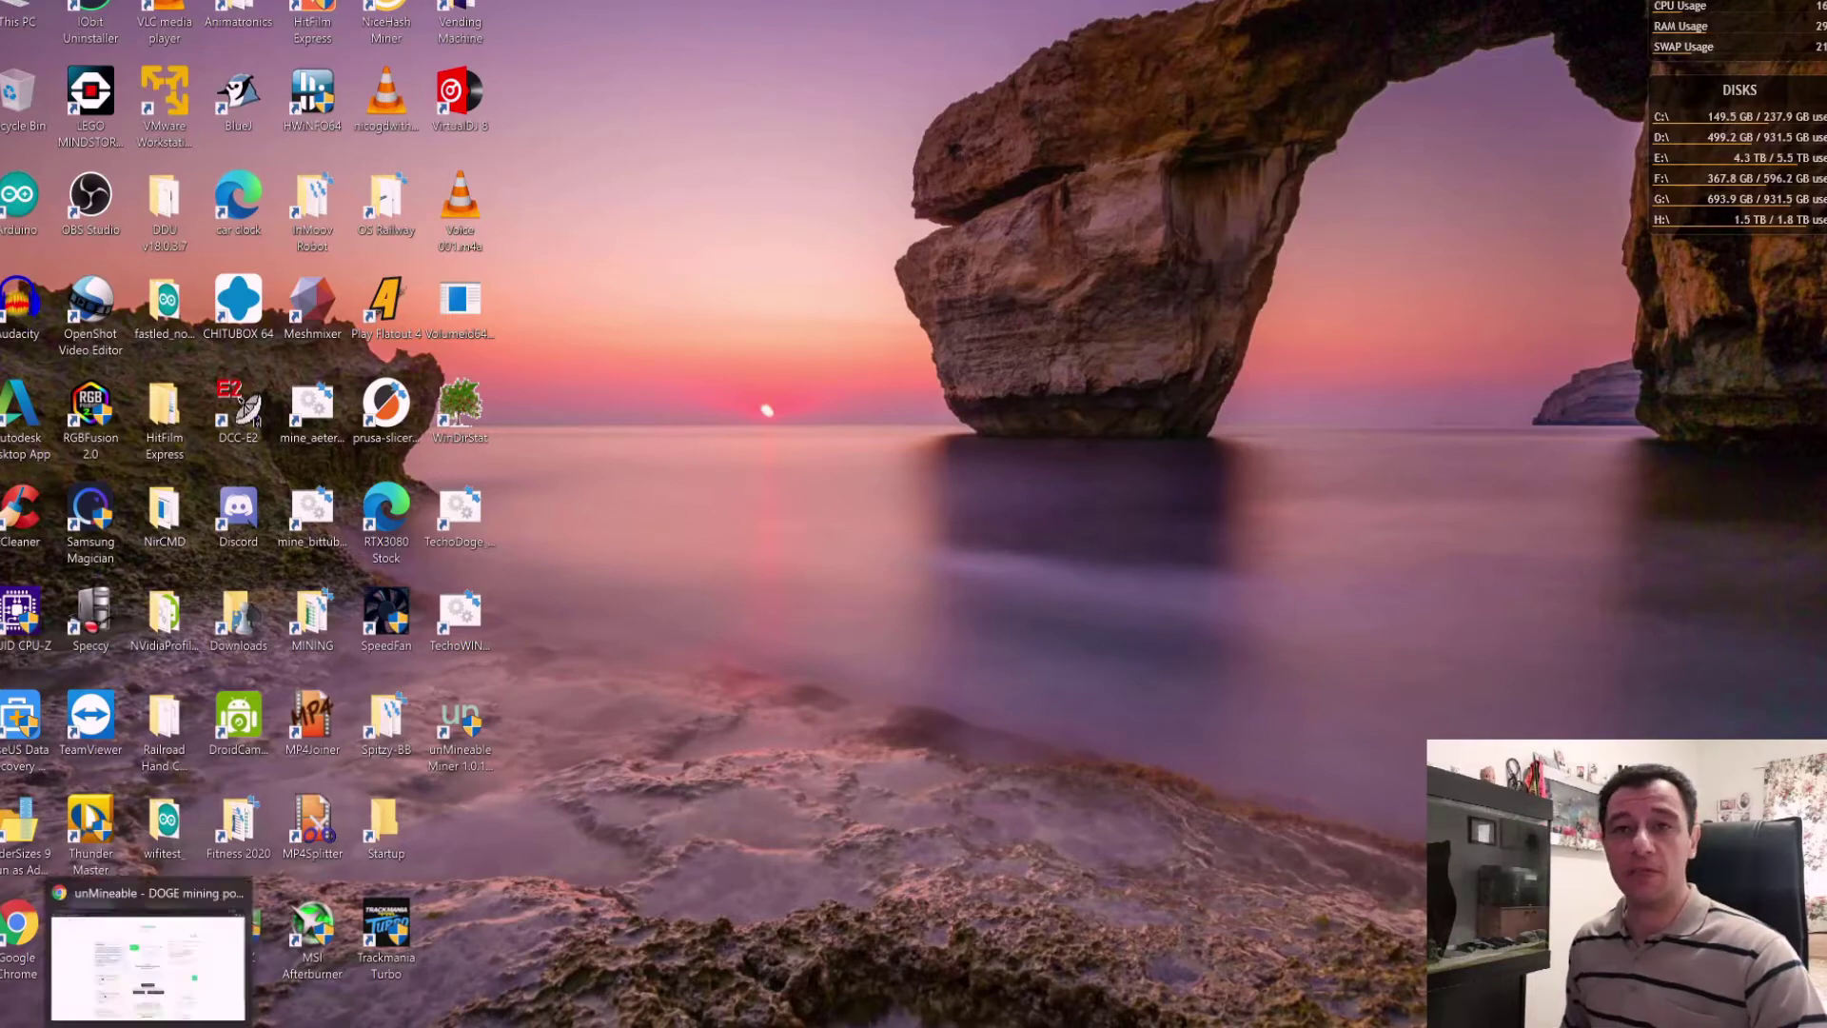
Bring up the unMineable DOGE page in Chrome, turn on its dark theme and choose the RandomX mining algorithm
click(148, 1026)
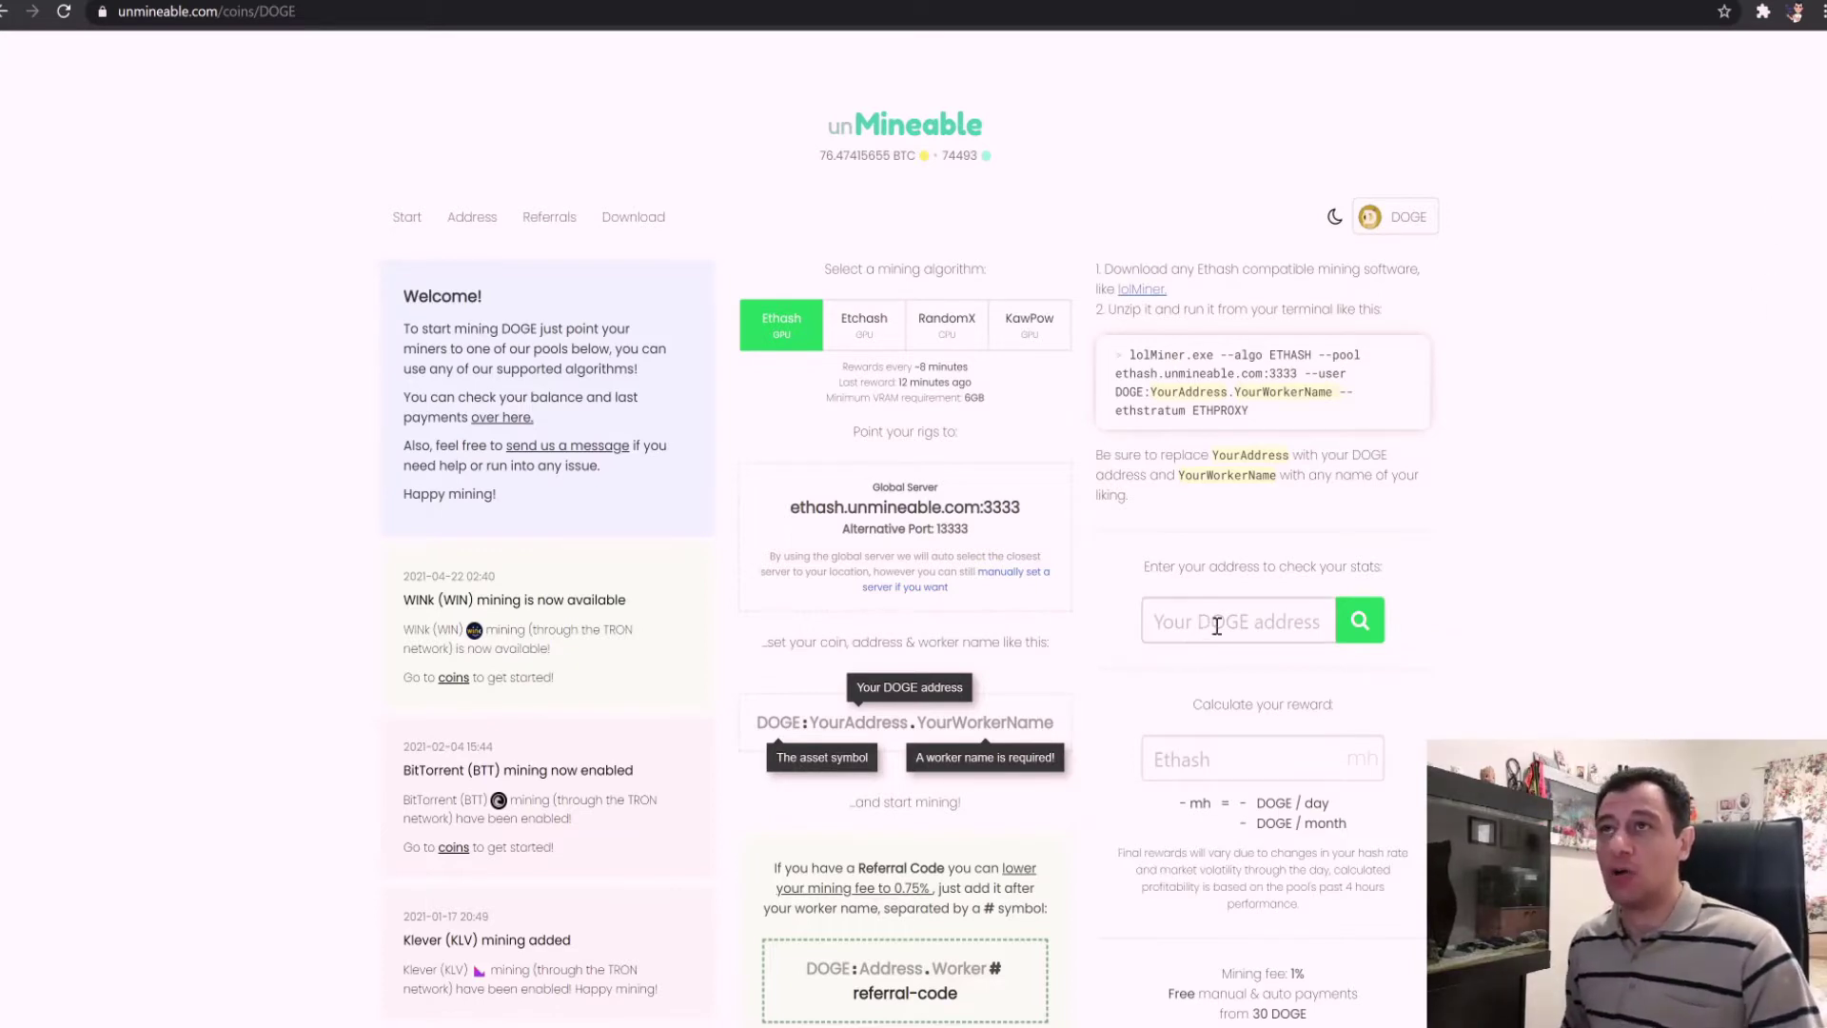
click(1335, 216)
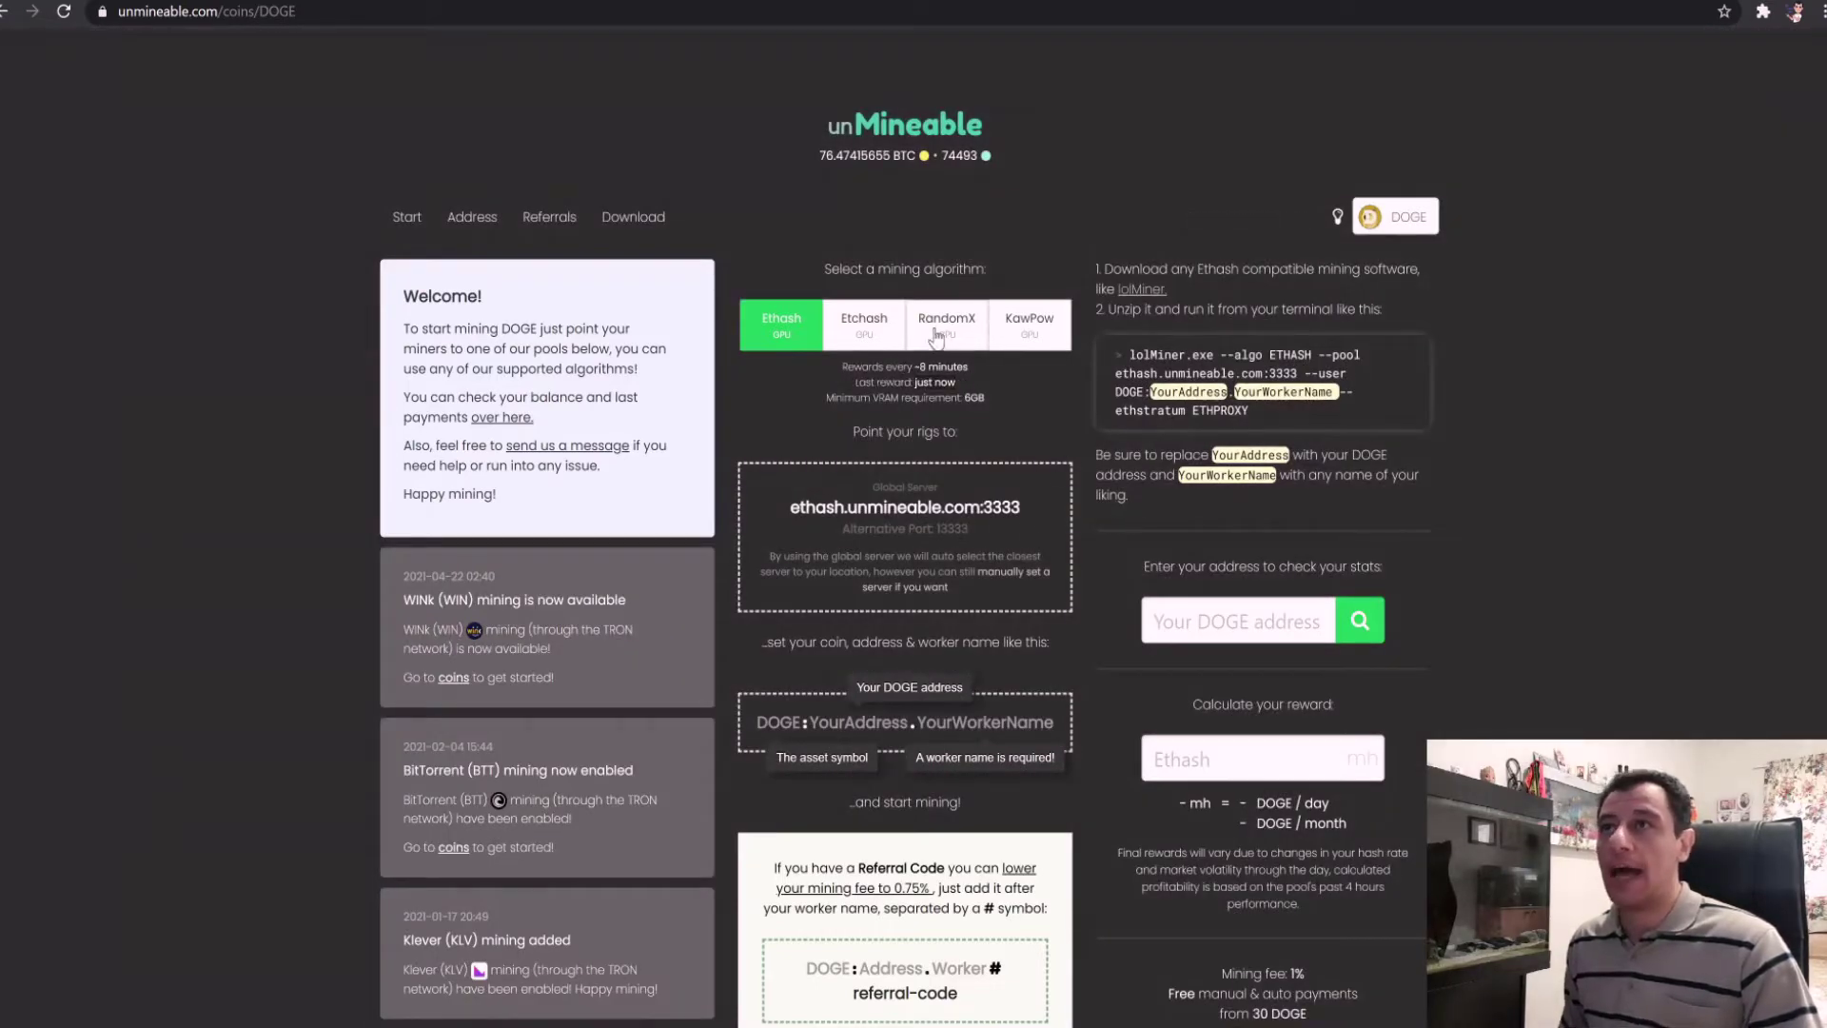
click(961, 330)
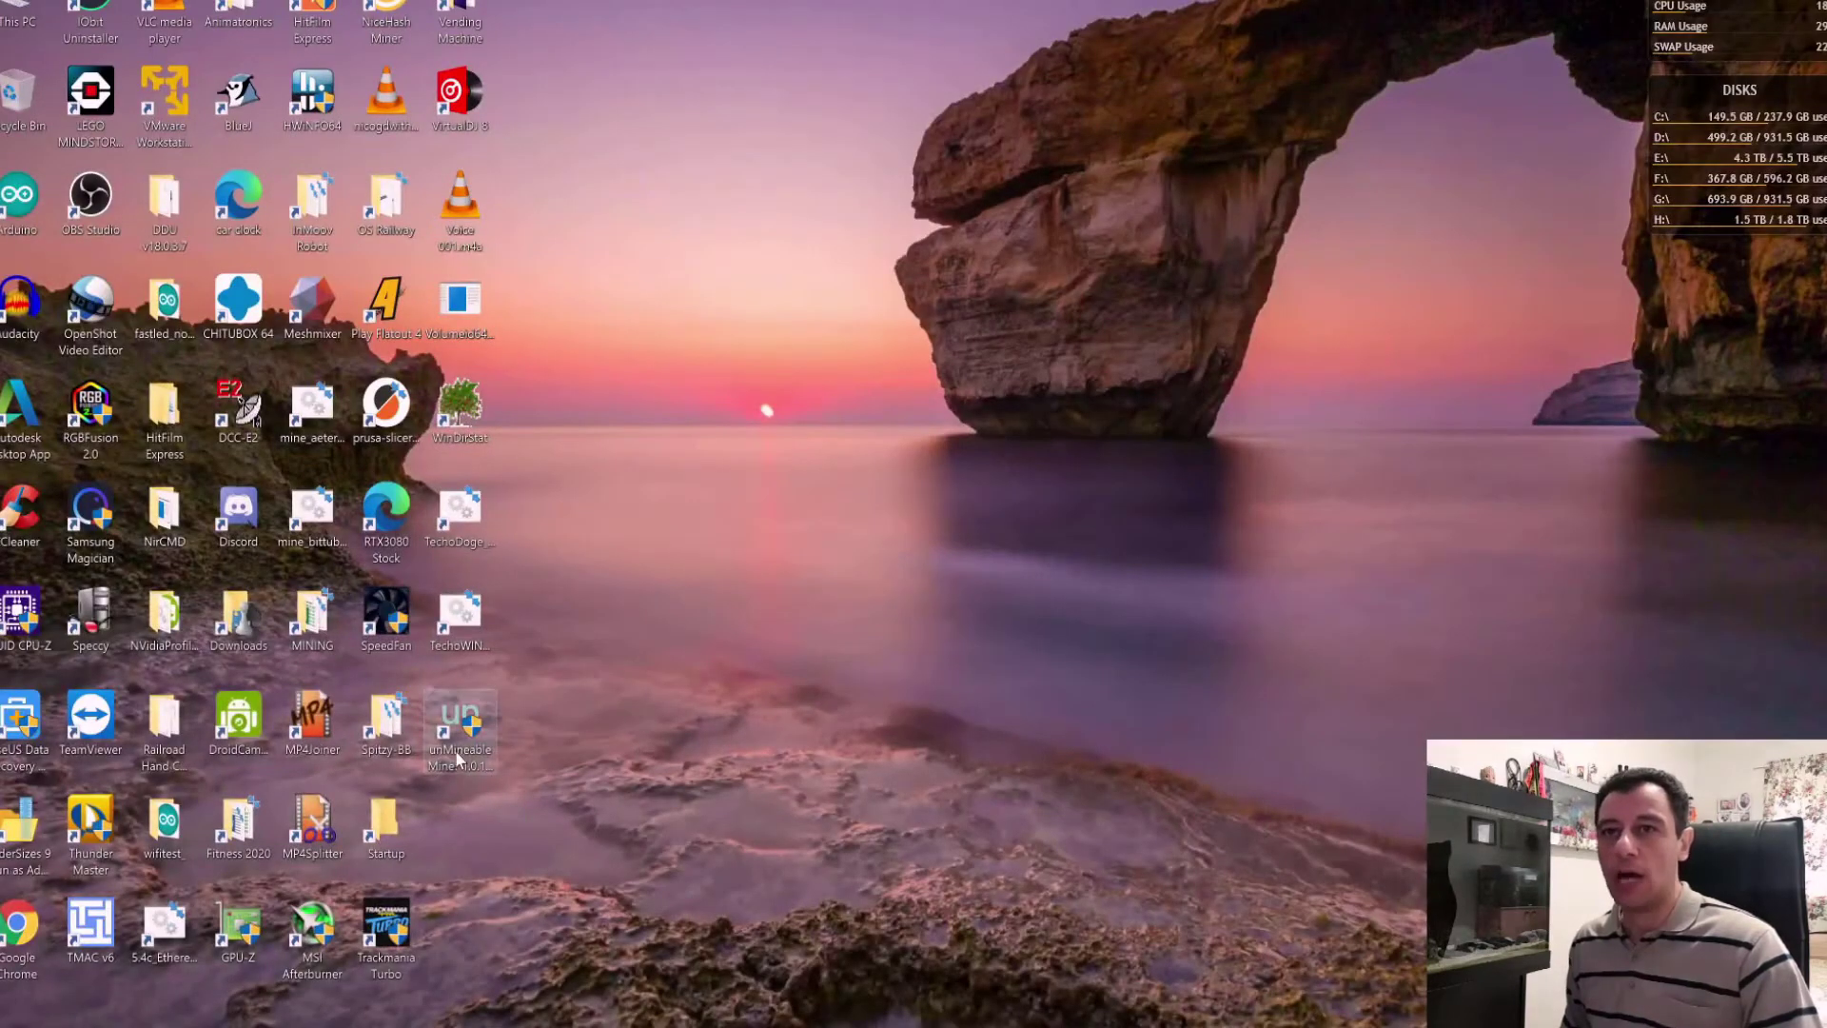
Run the unMineable Miner from the desktop as administrator and stop its mining
right_click(458, 731)
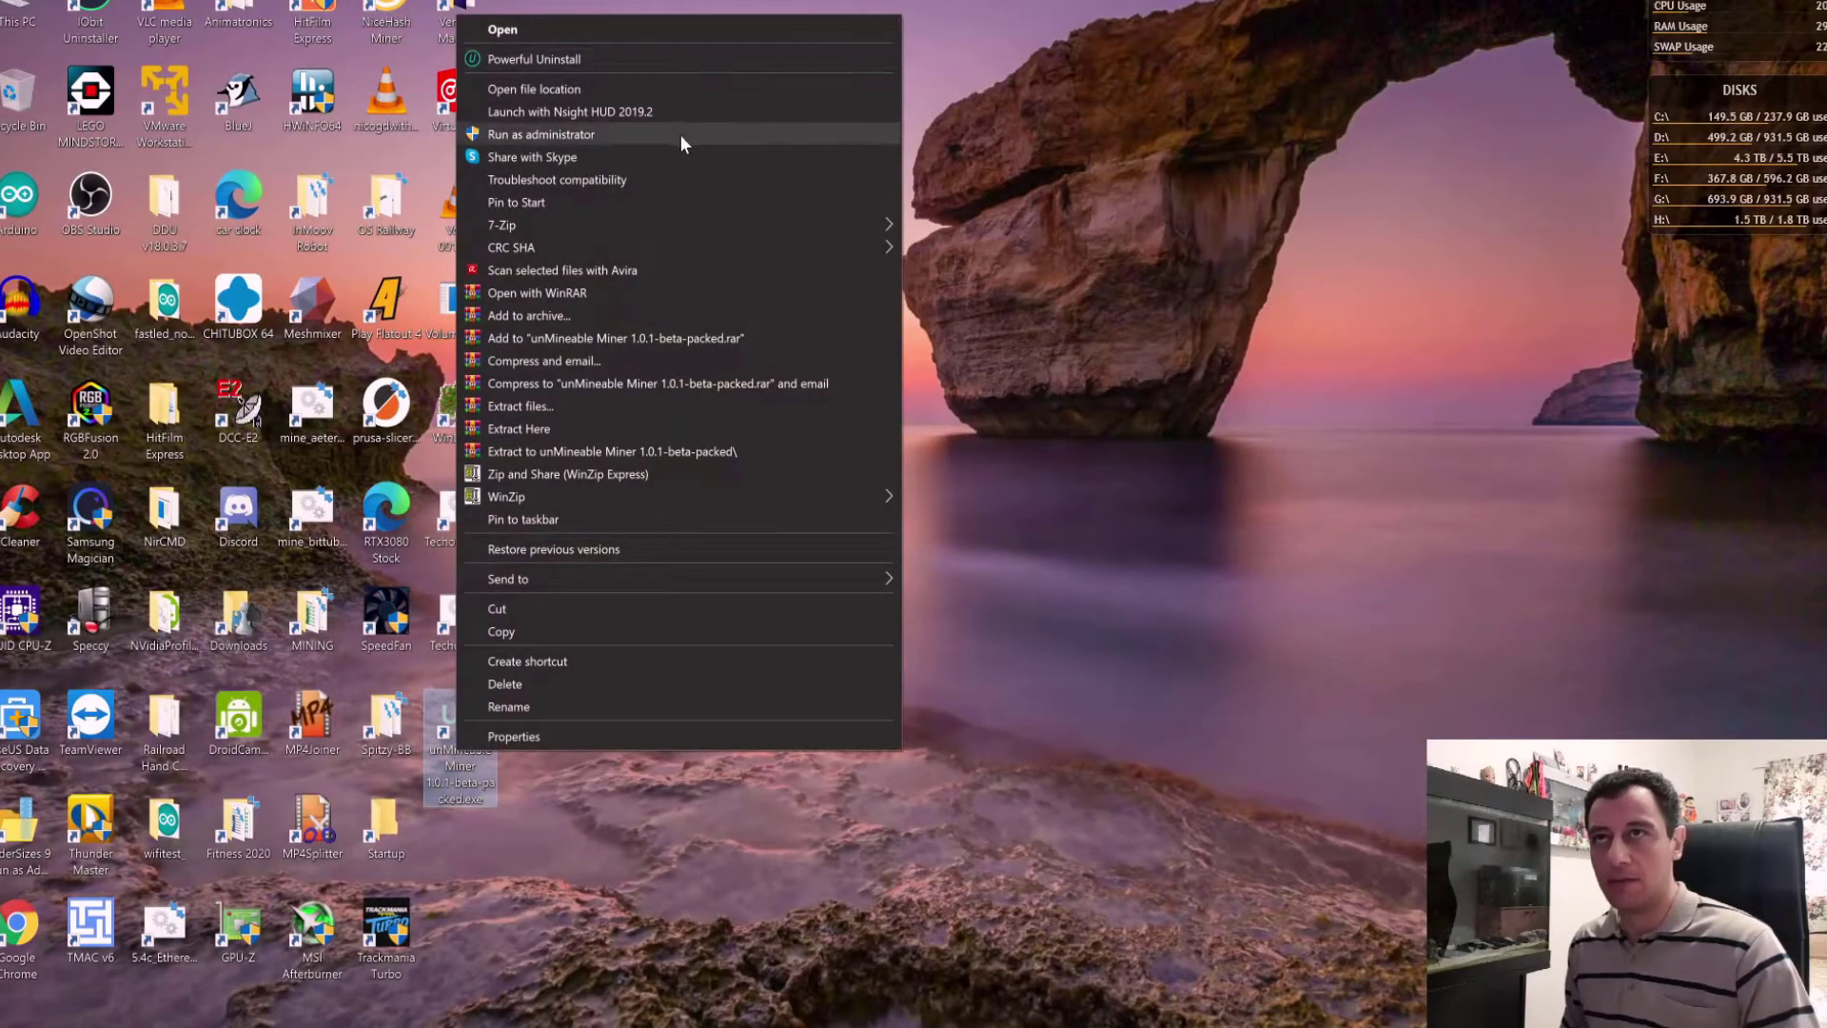
click(681, 134)
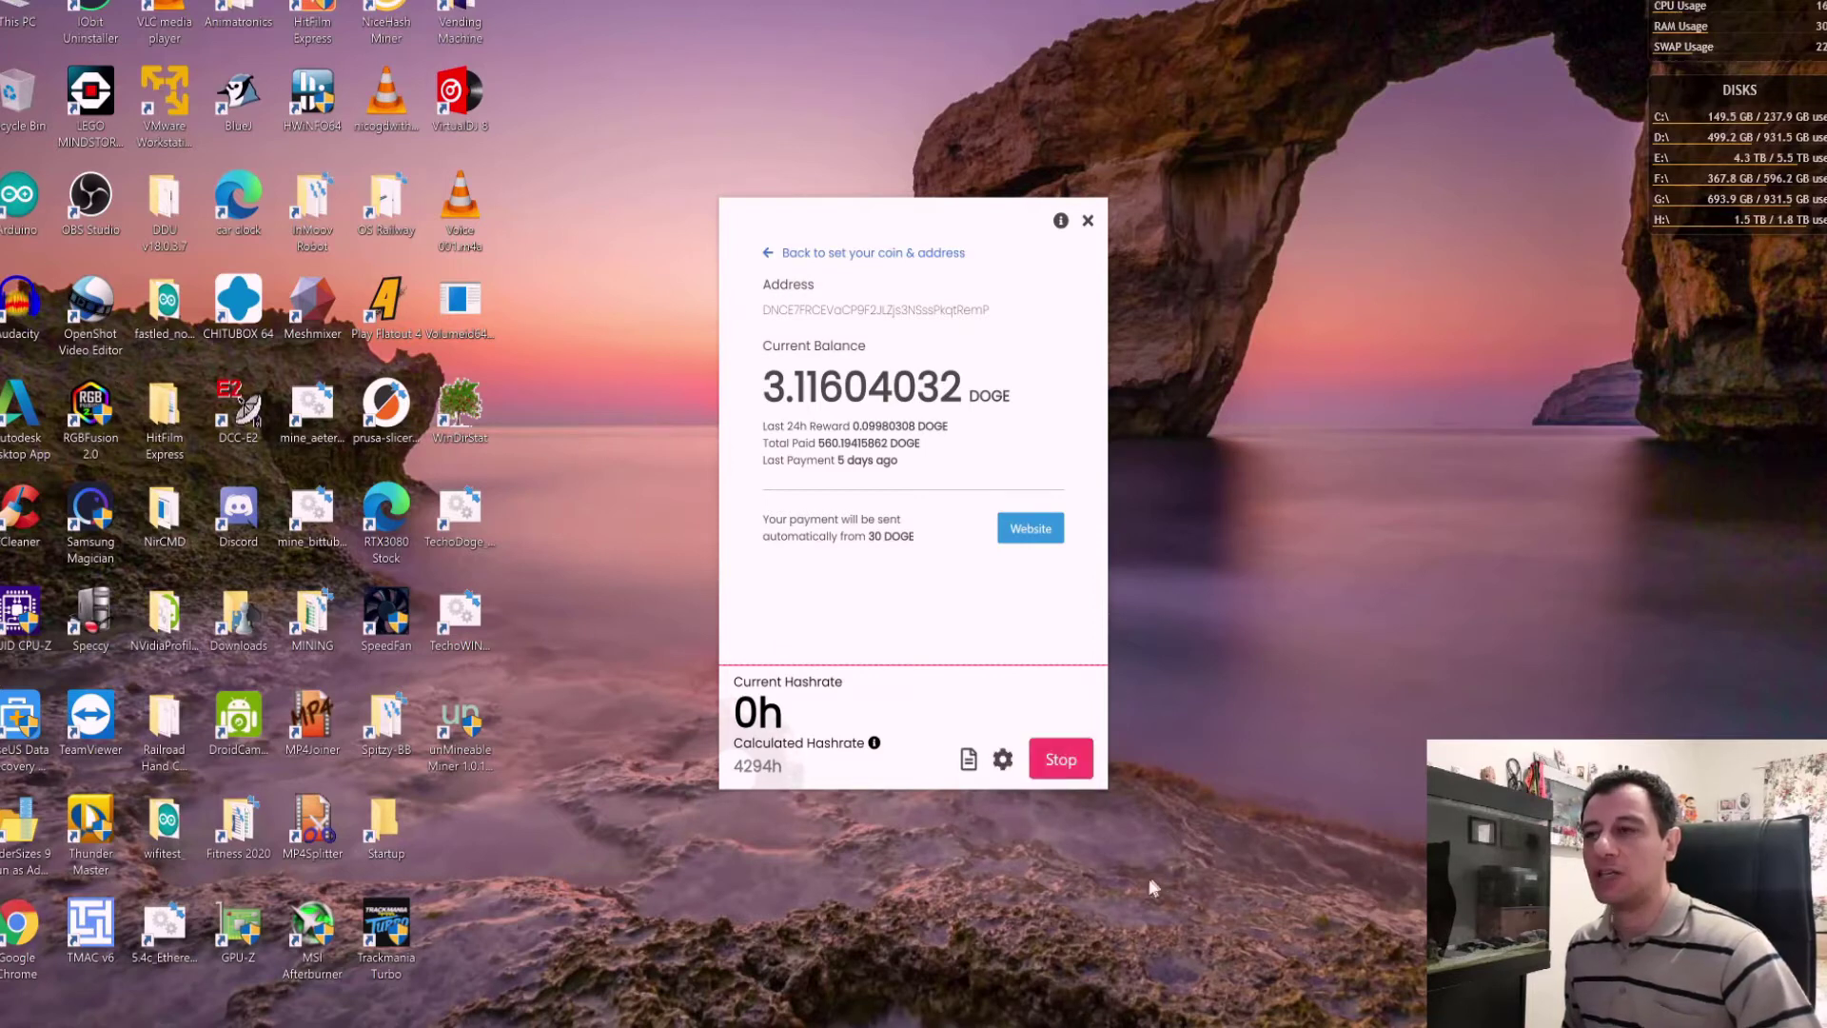
click(1073, 761)
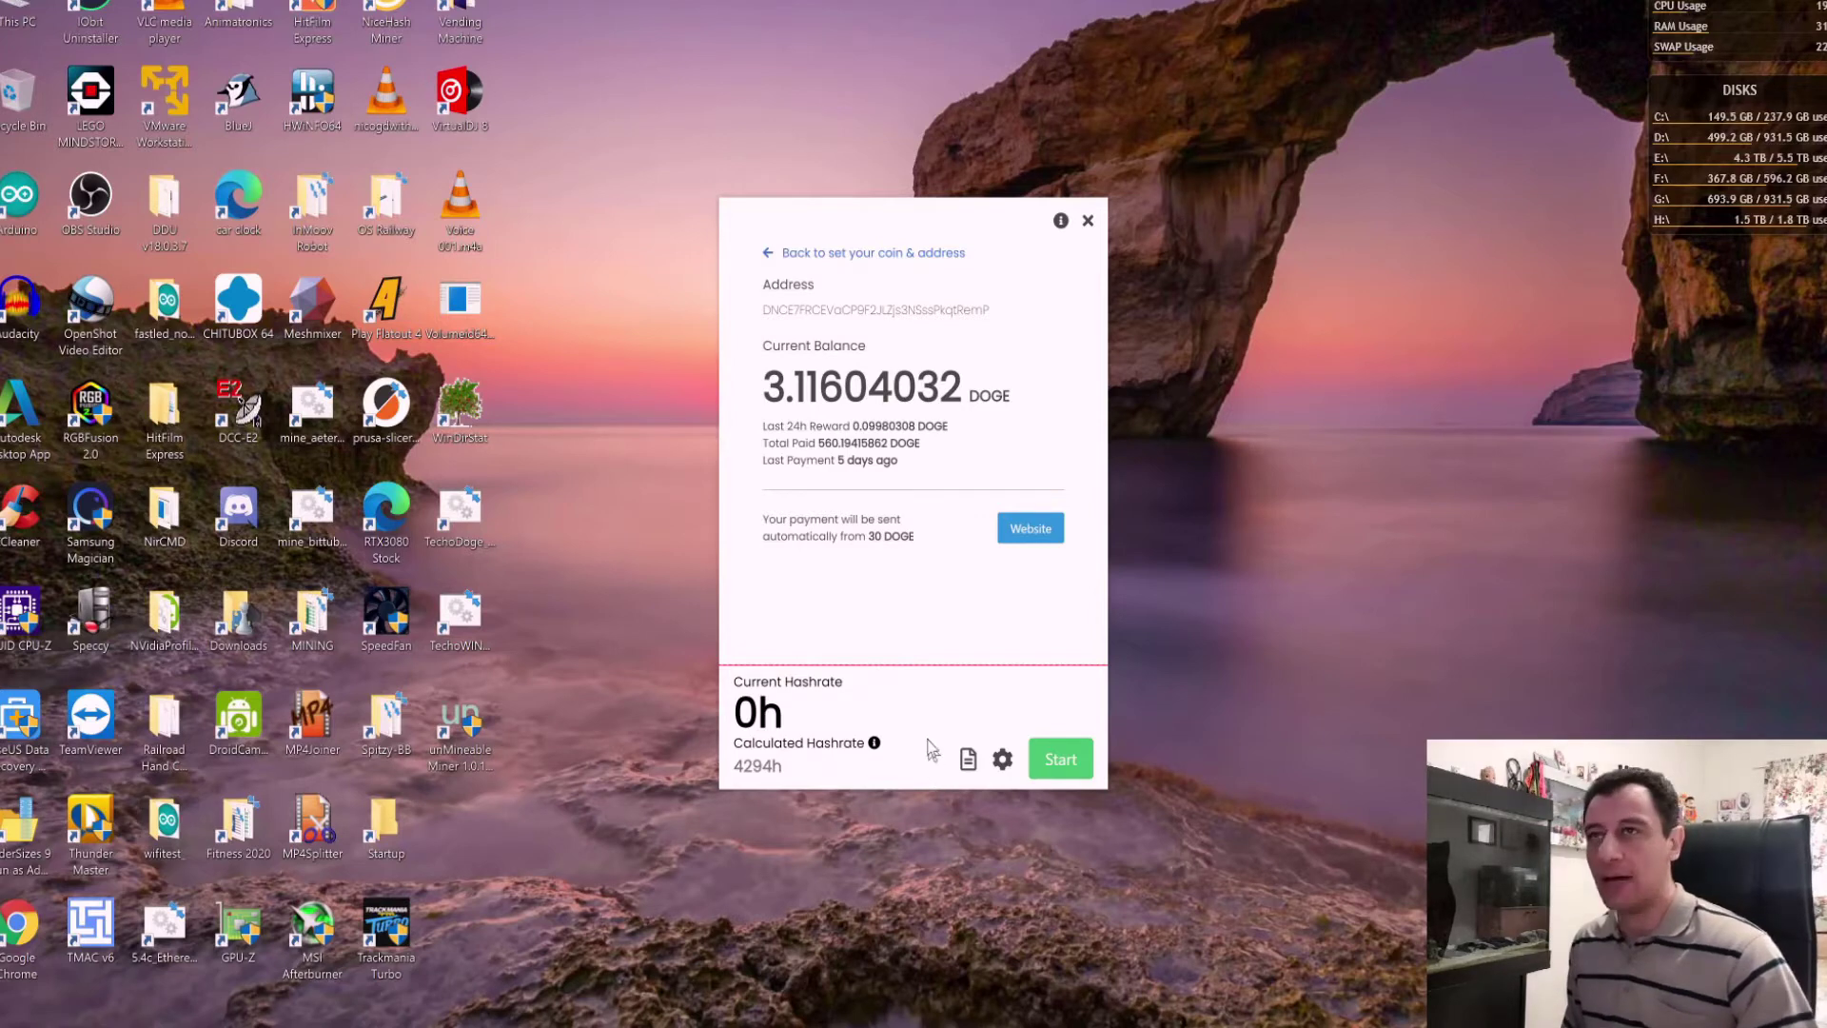
Go back to the mining hardware selection, reveal the xmrig.exe miner location for CPU mining, and continue to the coin setup
mouse_move(895, 722)
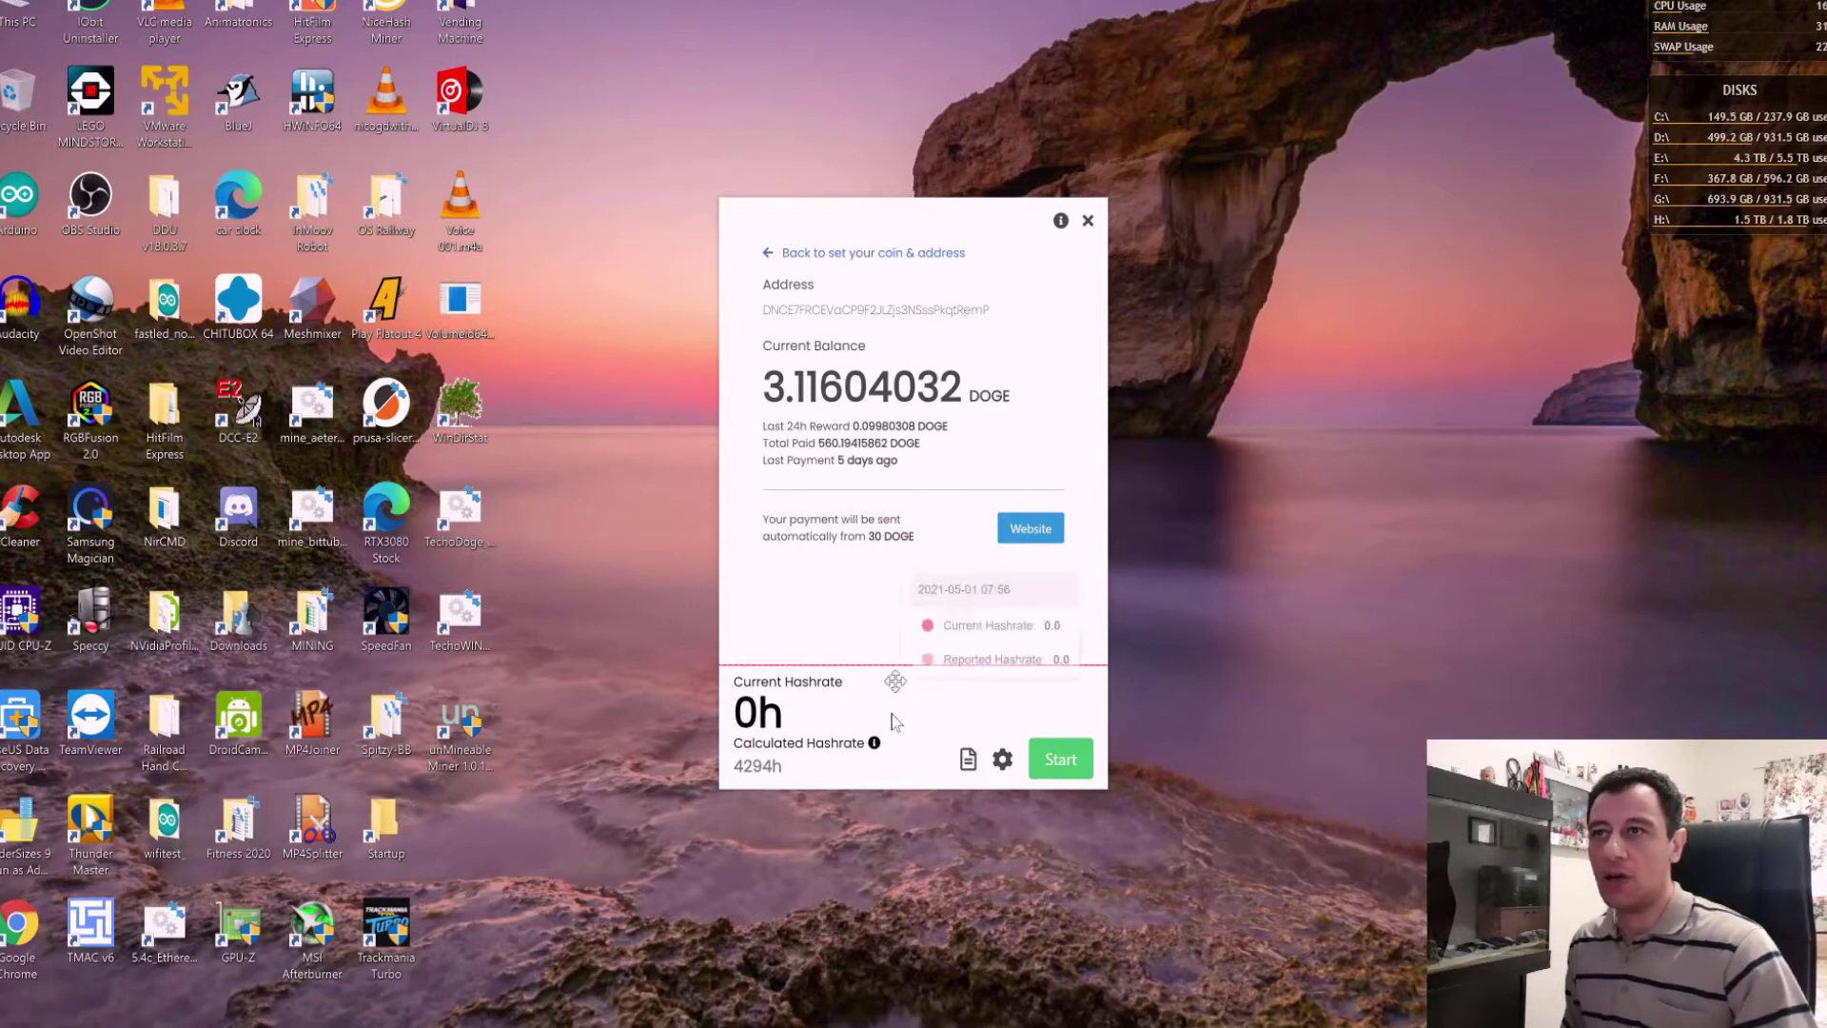
click(771, 265)
click(771, 266)
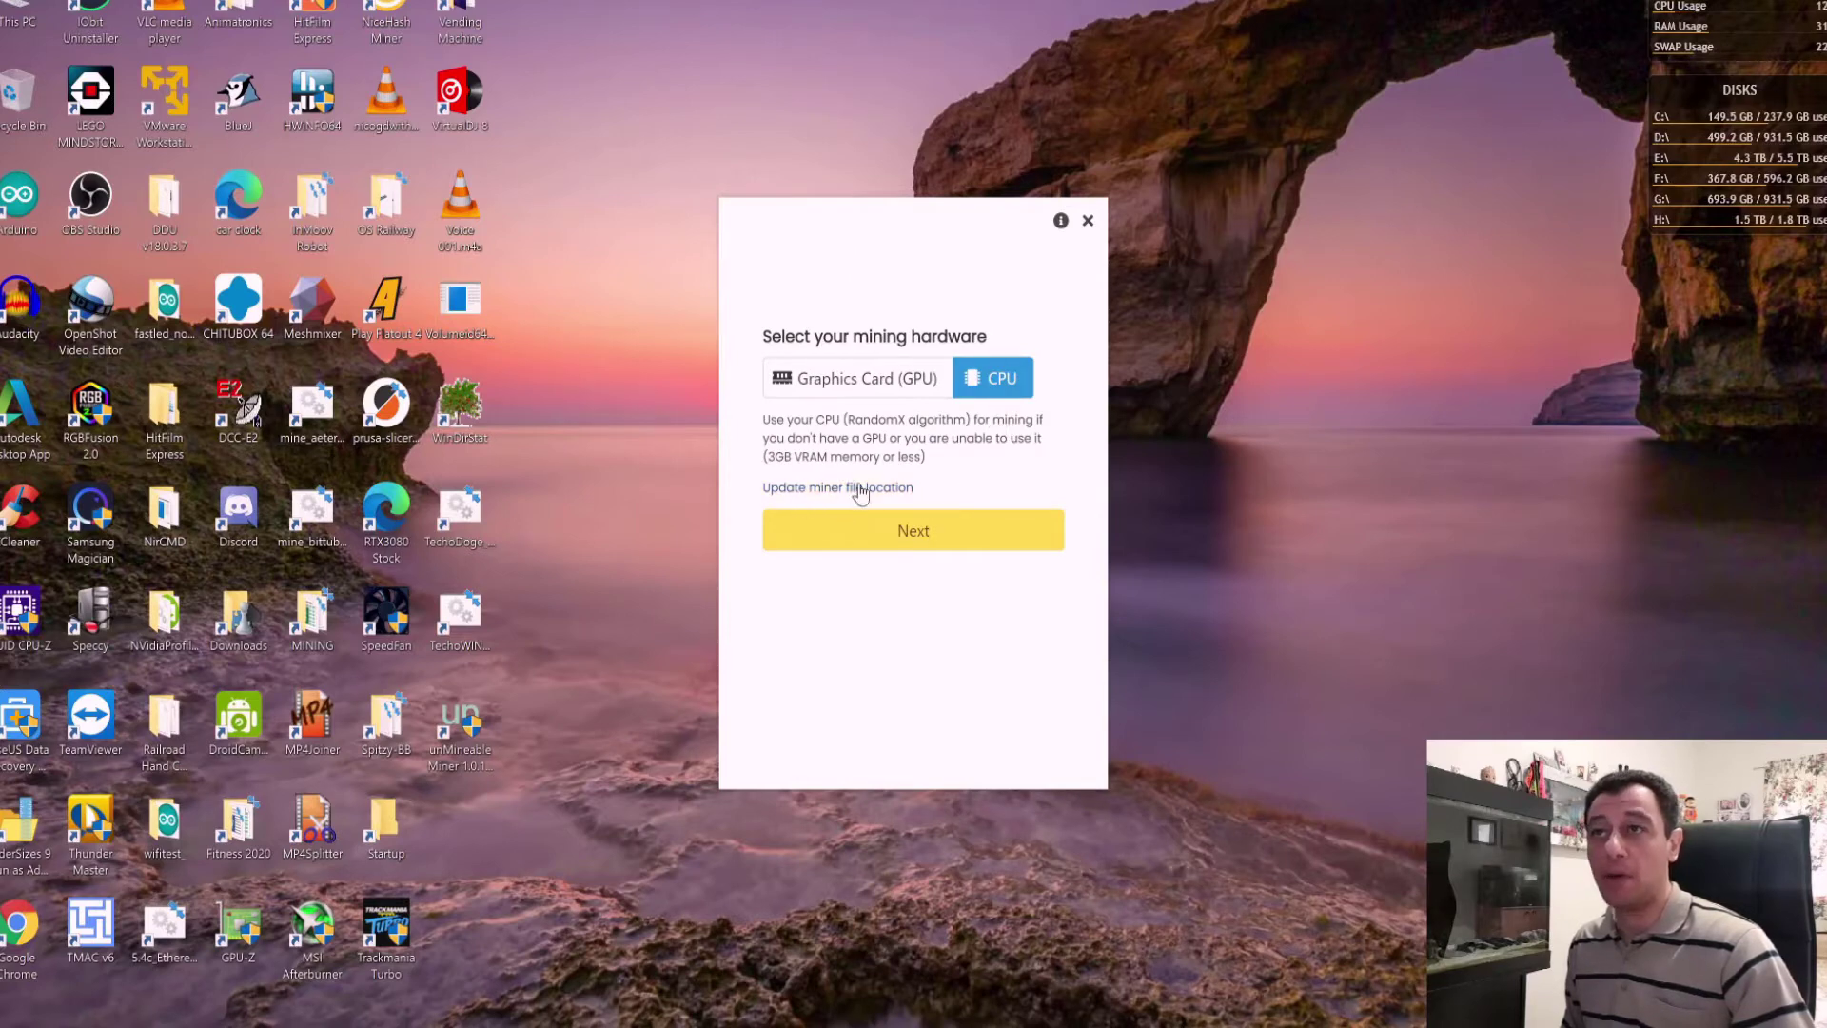
click(900, 489)
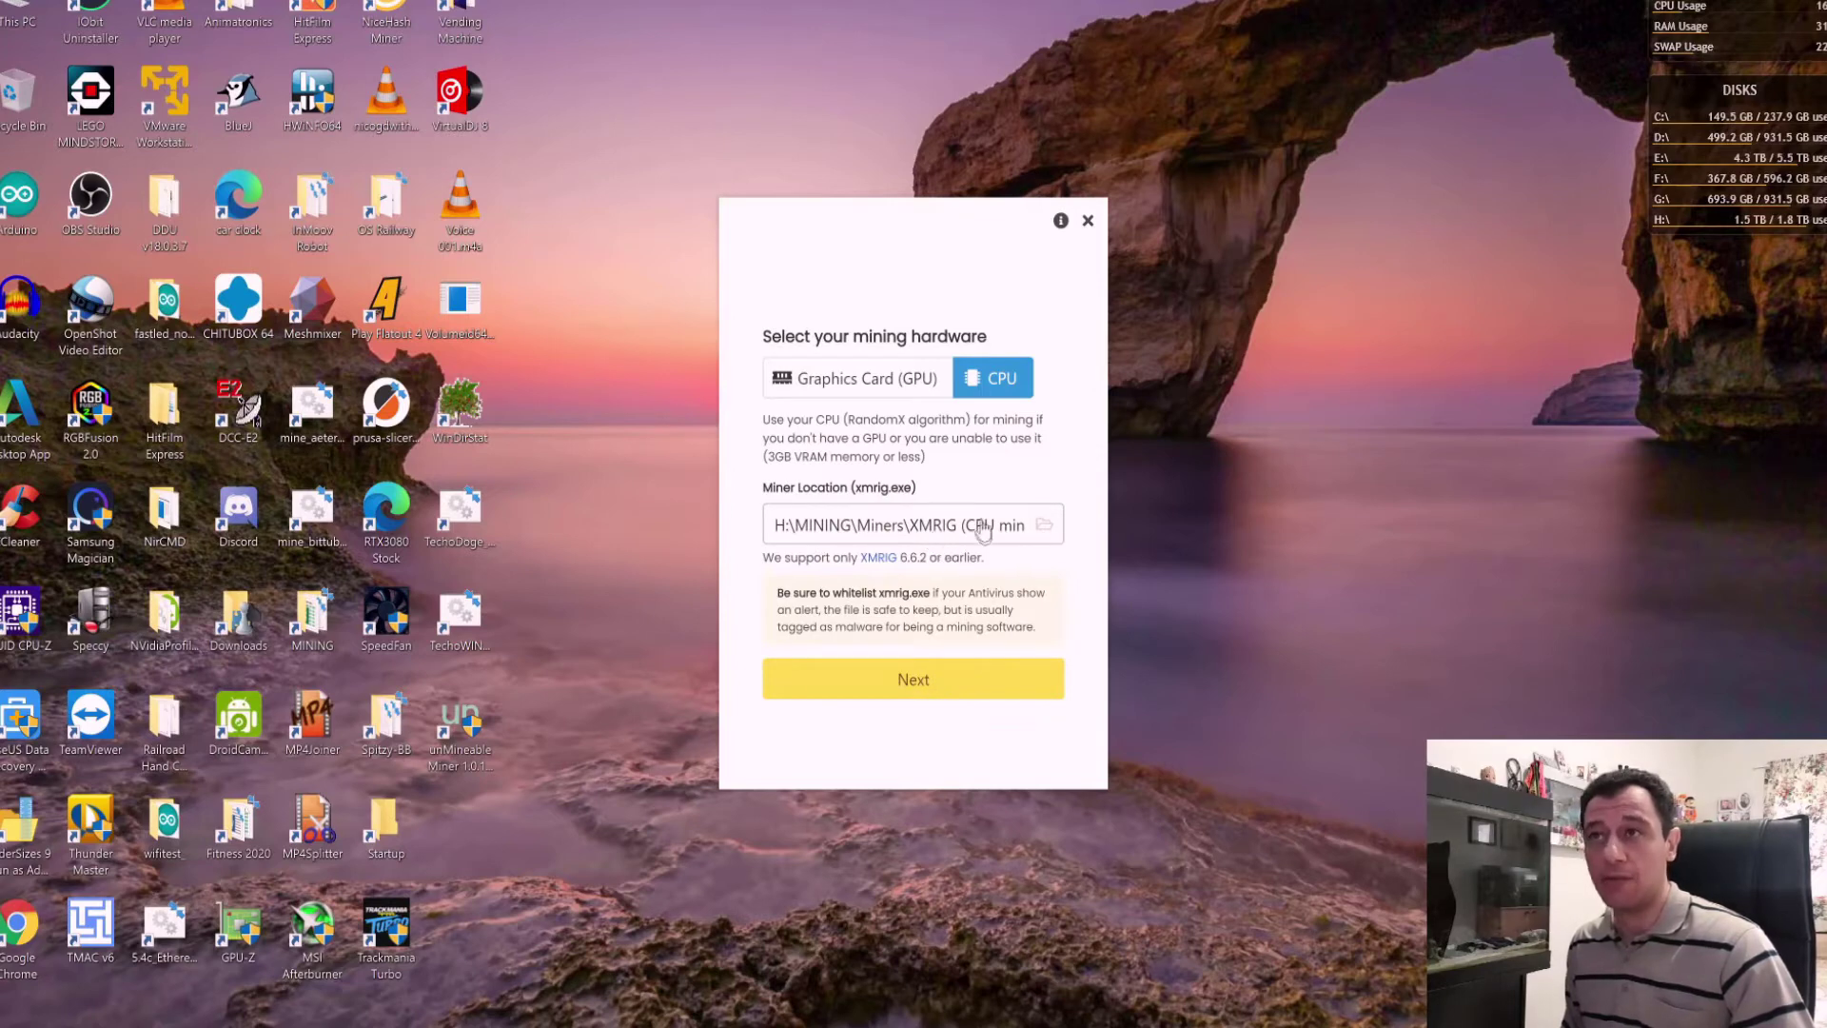
click(972, 691)
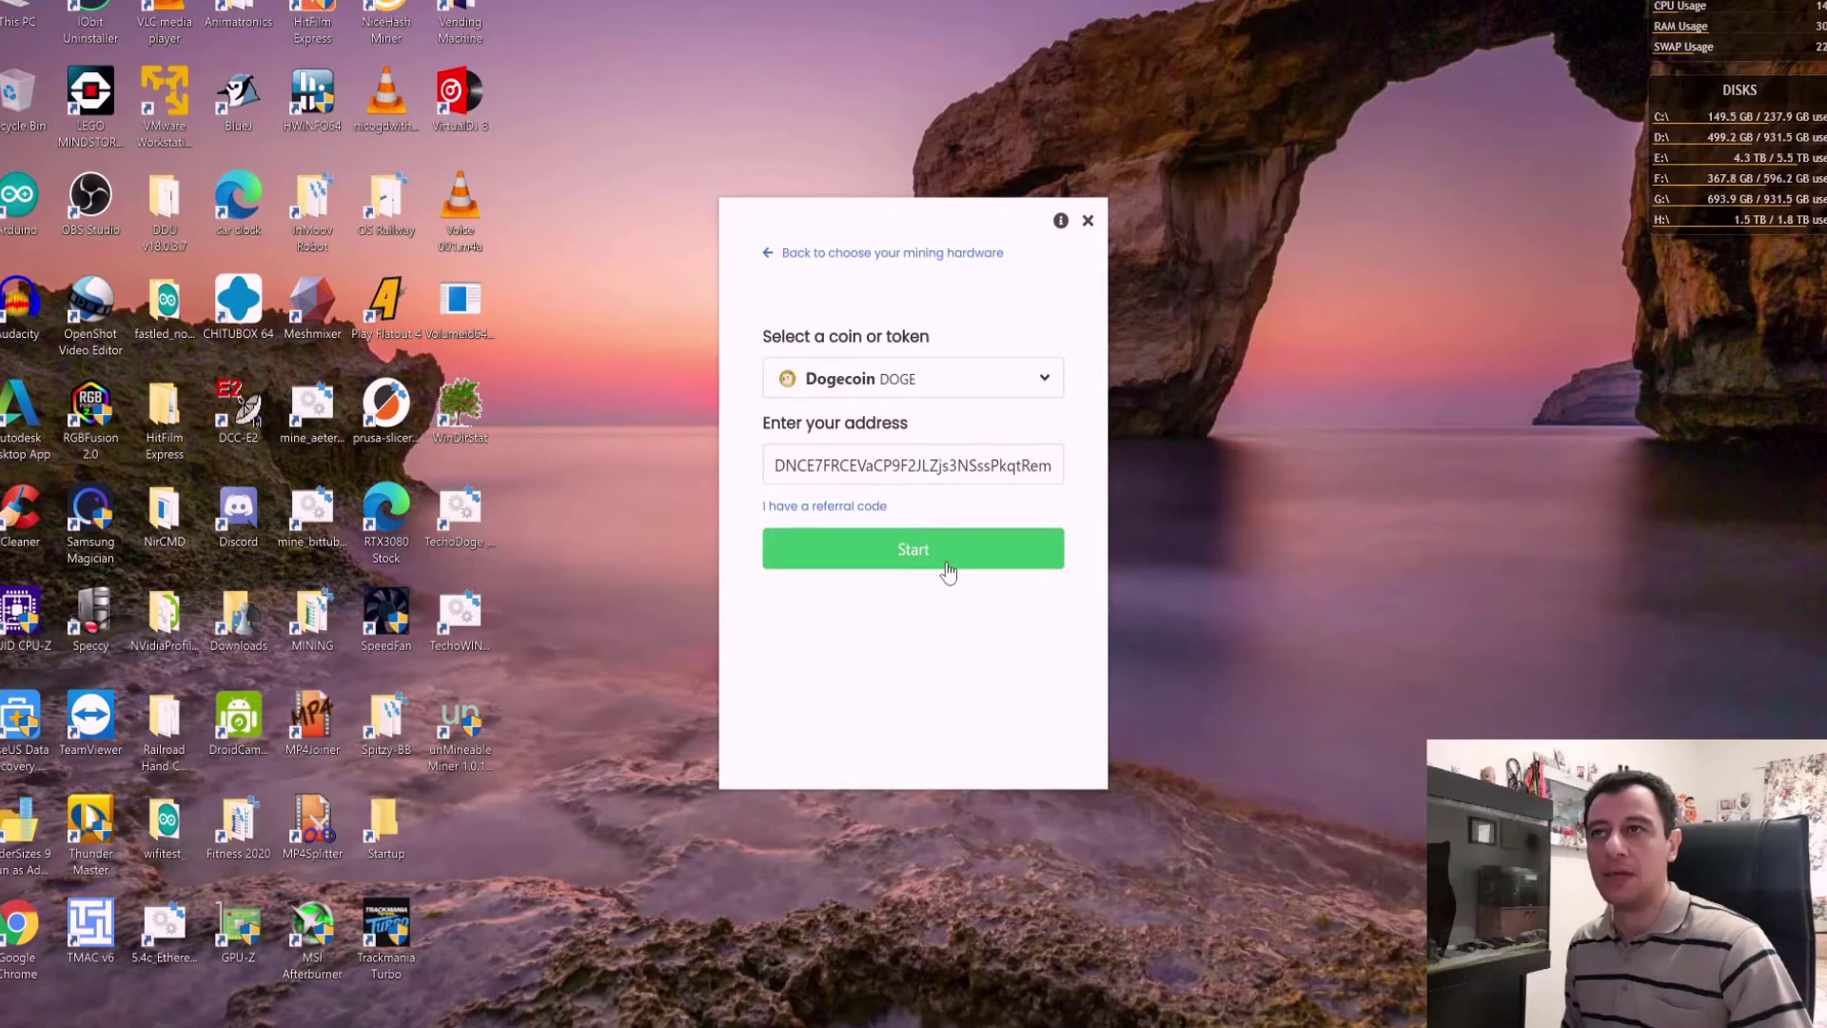
Start mining Dogecoin to the entered address and review the miner's intensity, worker name and referral settings without changing them
click(949, 569)
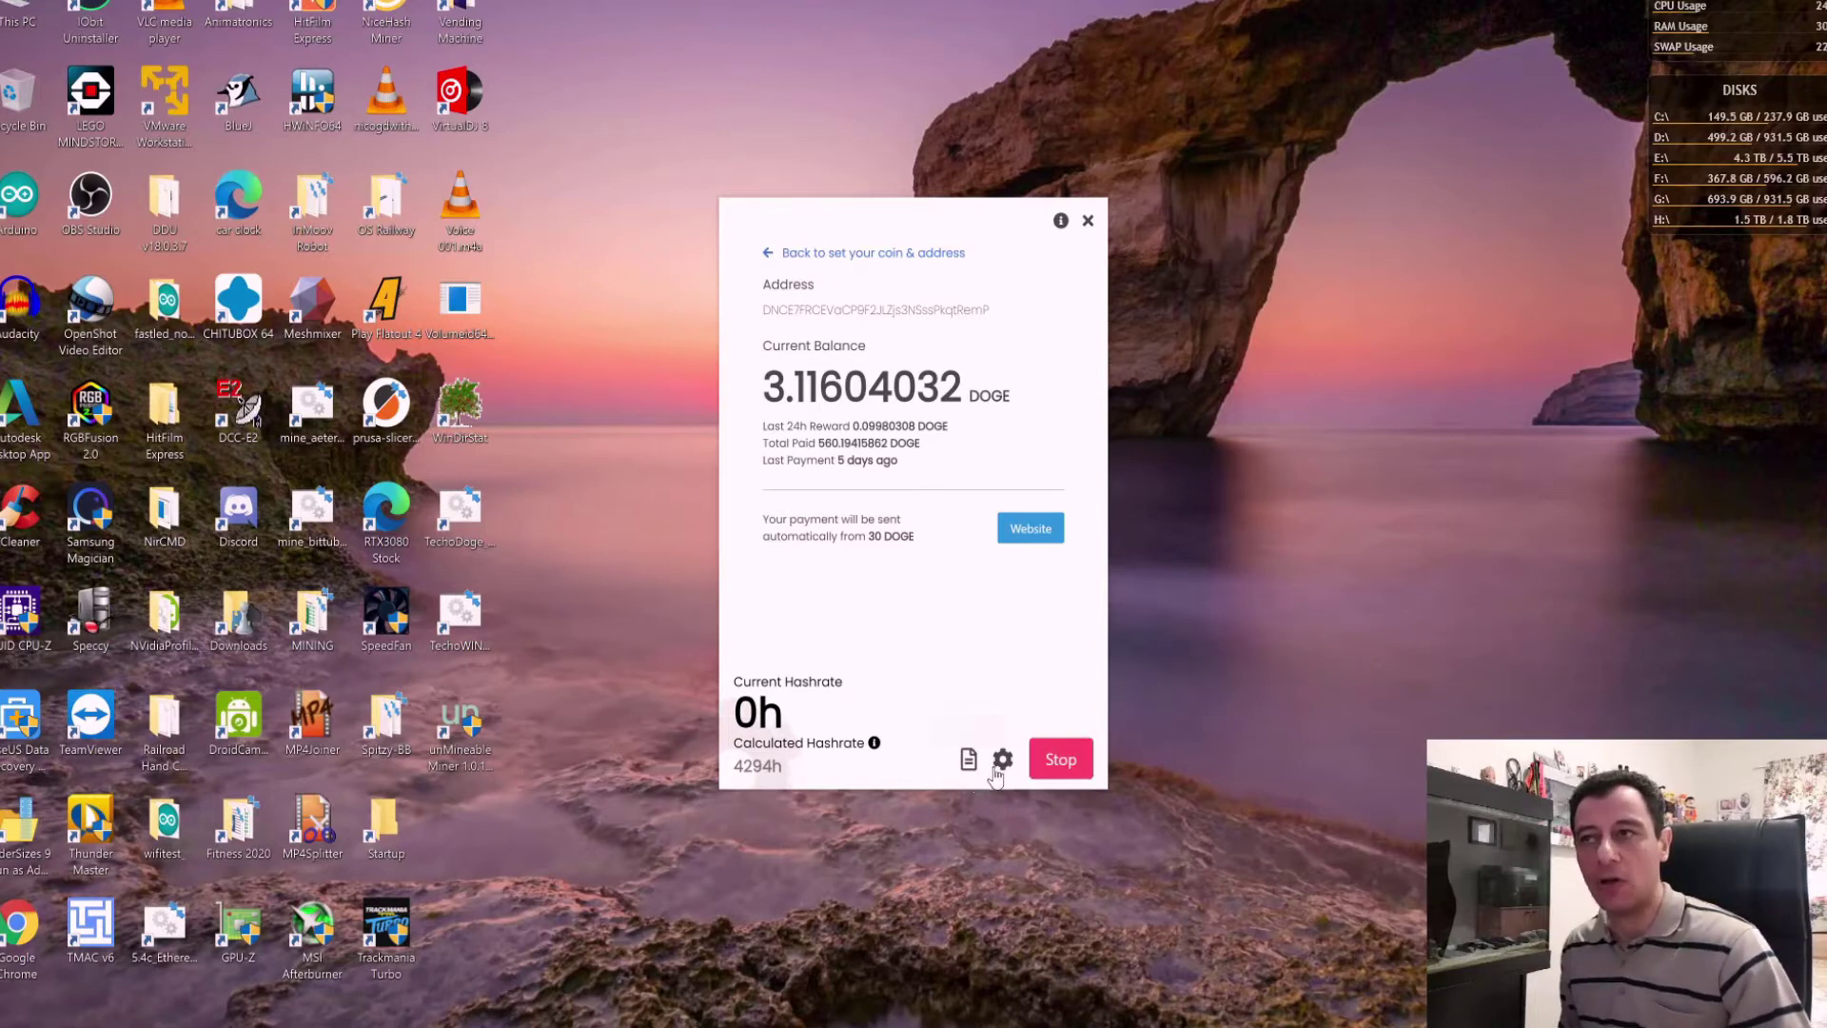
click(1004, 761)
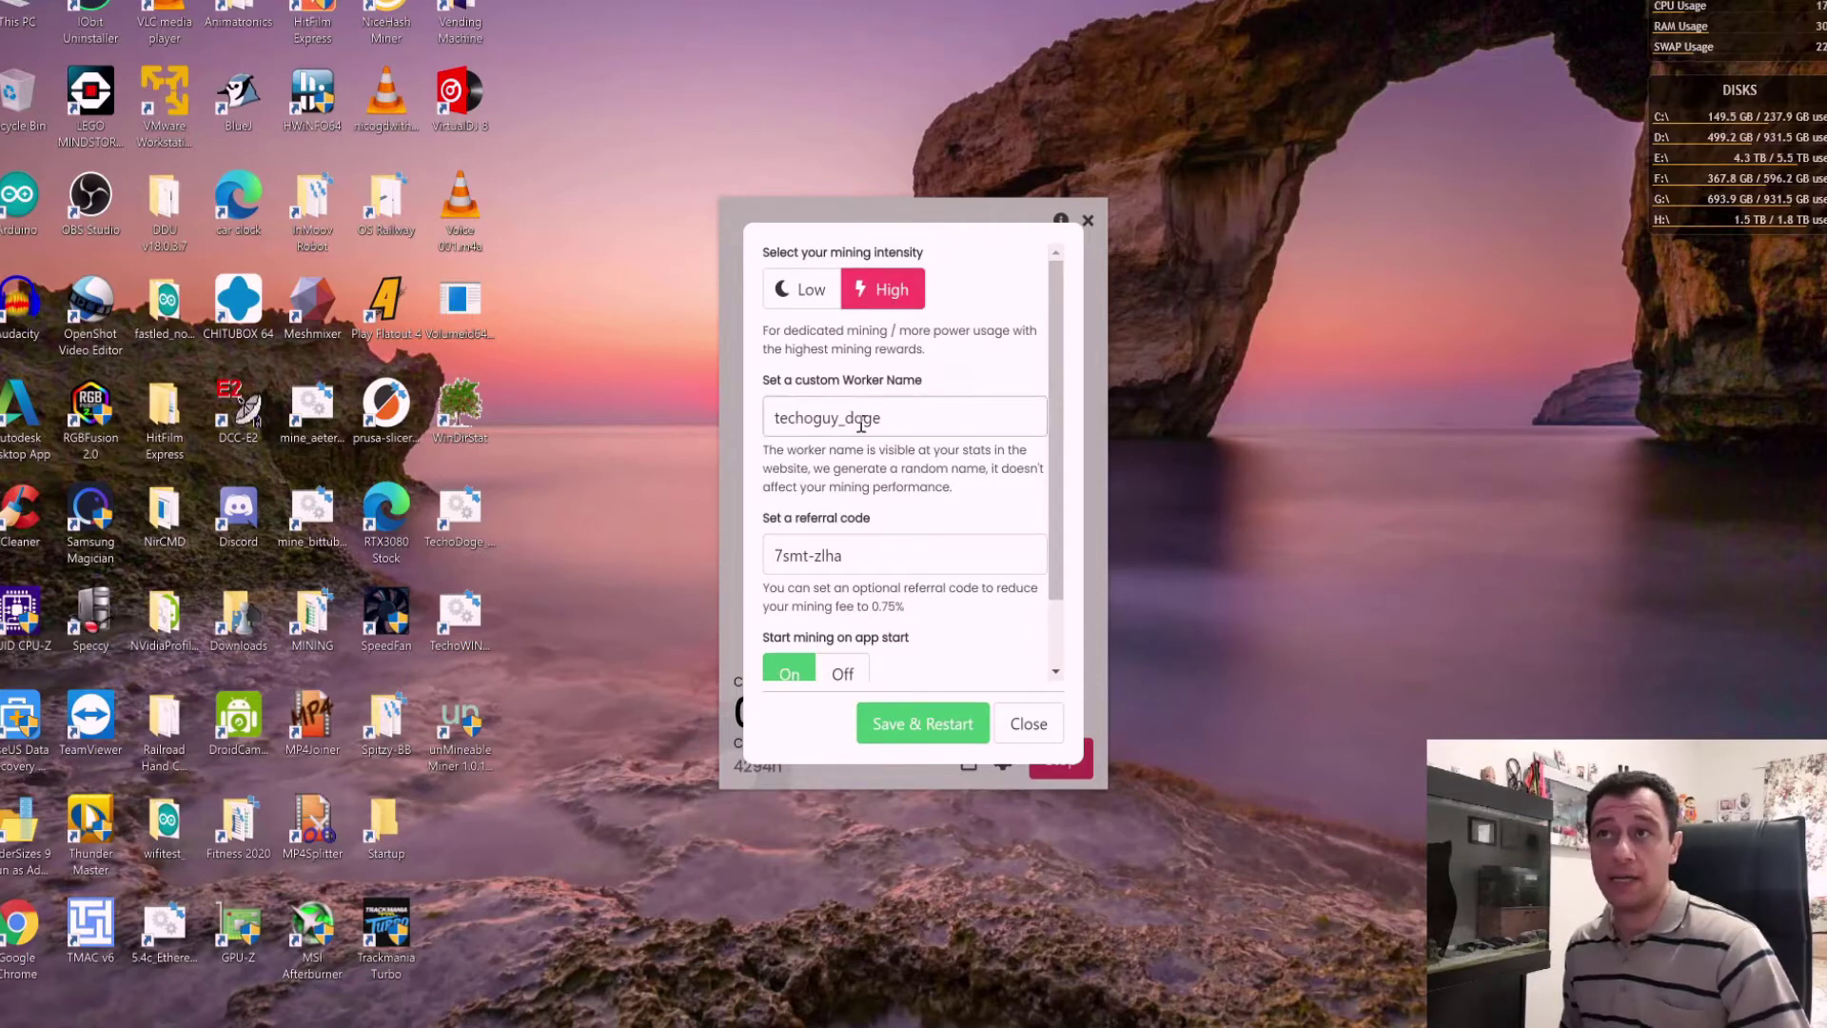
click(1030, 724)
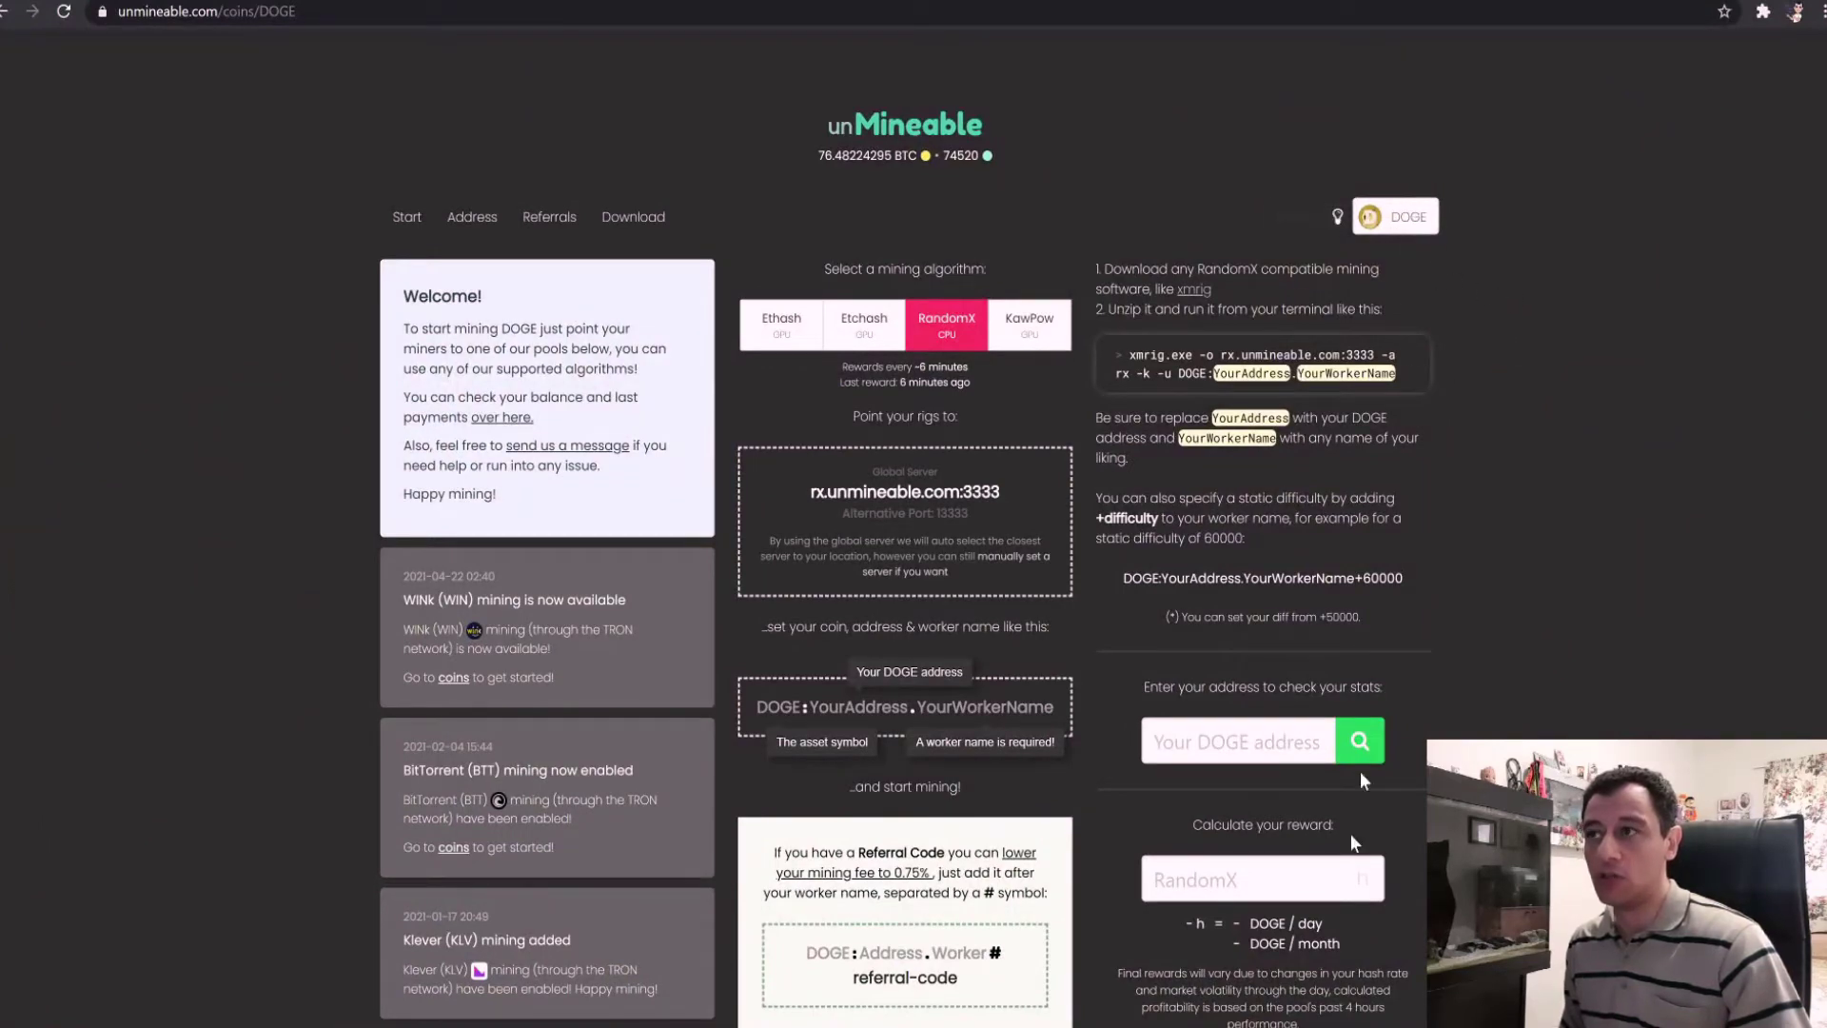
Calculate the RandomX DOGE reward for 3300 h on unMineable, and reload the Dogecoin price page on CoinMarketCap
click(1272, 884)
click(1208, 930)
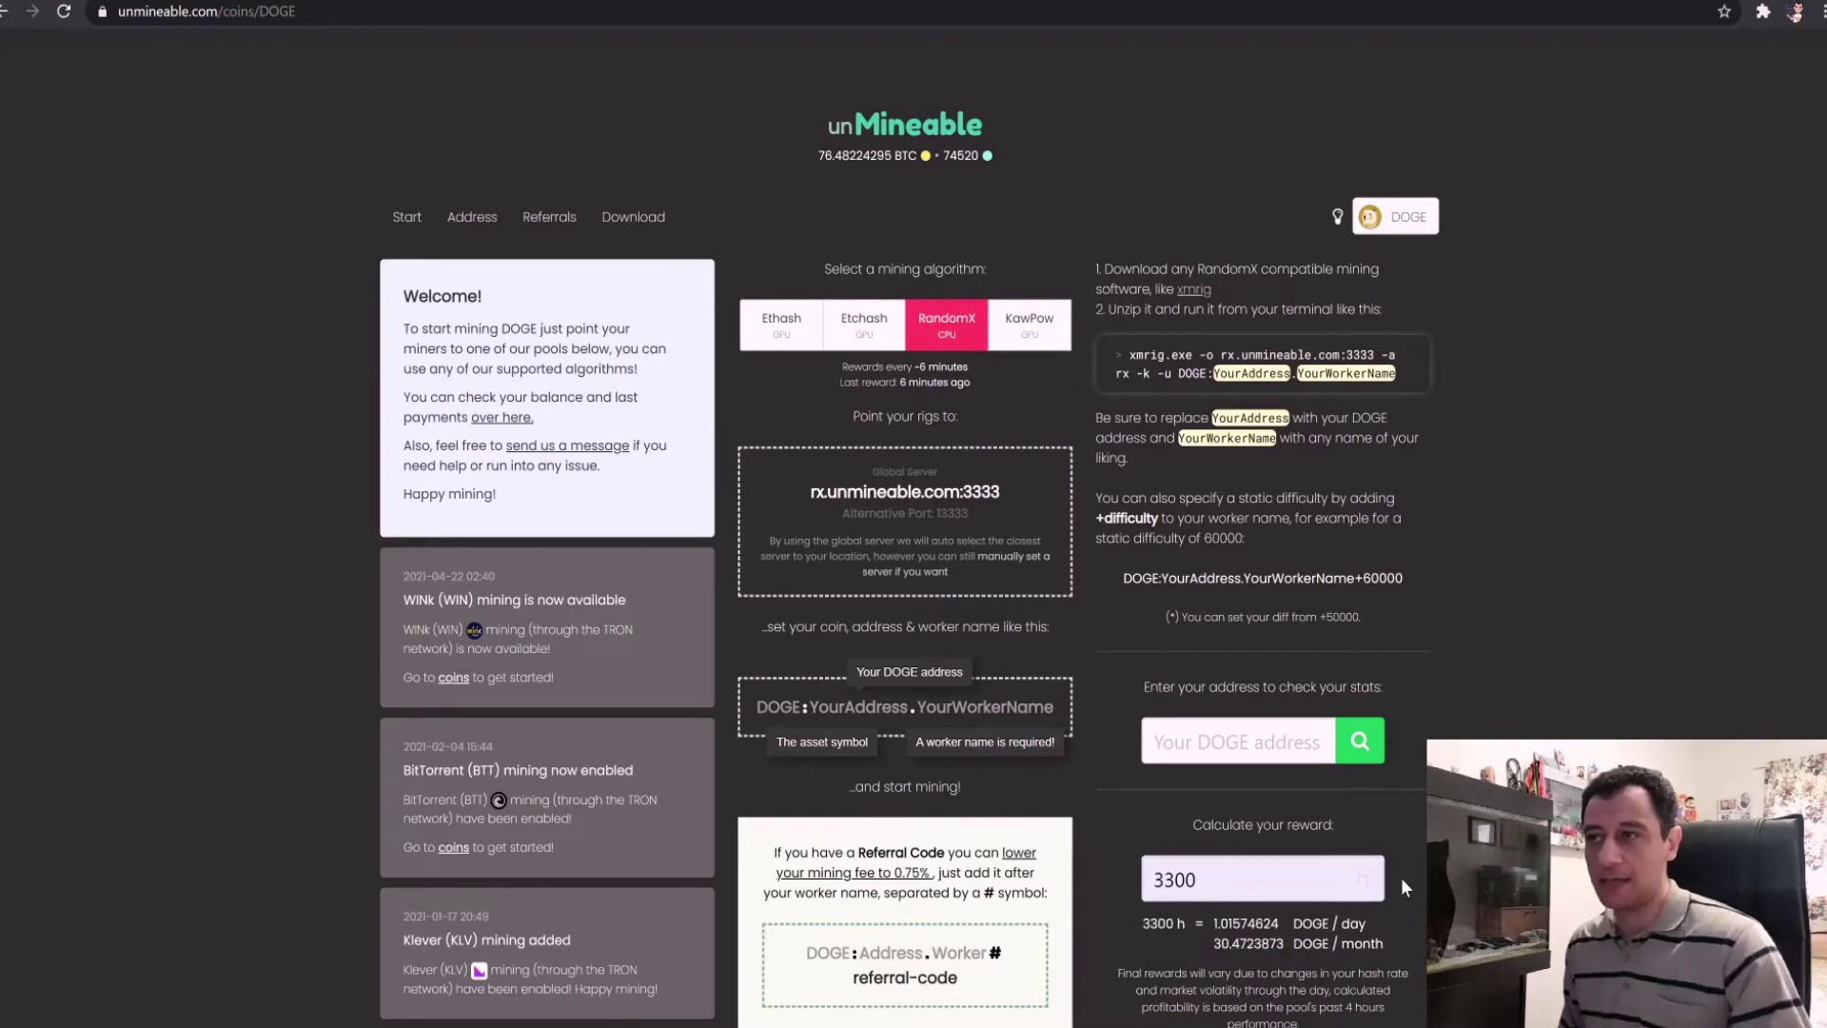
scroll(1229, 856, down, 1)
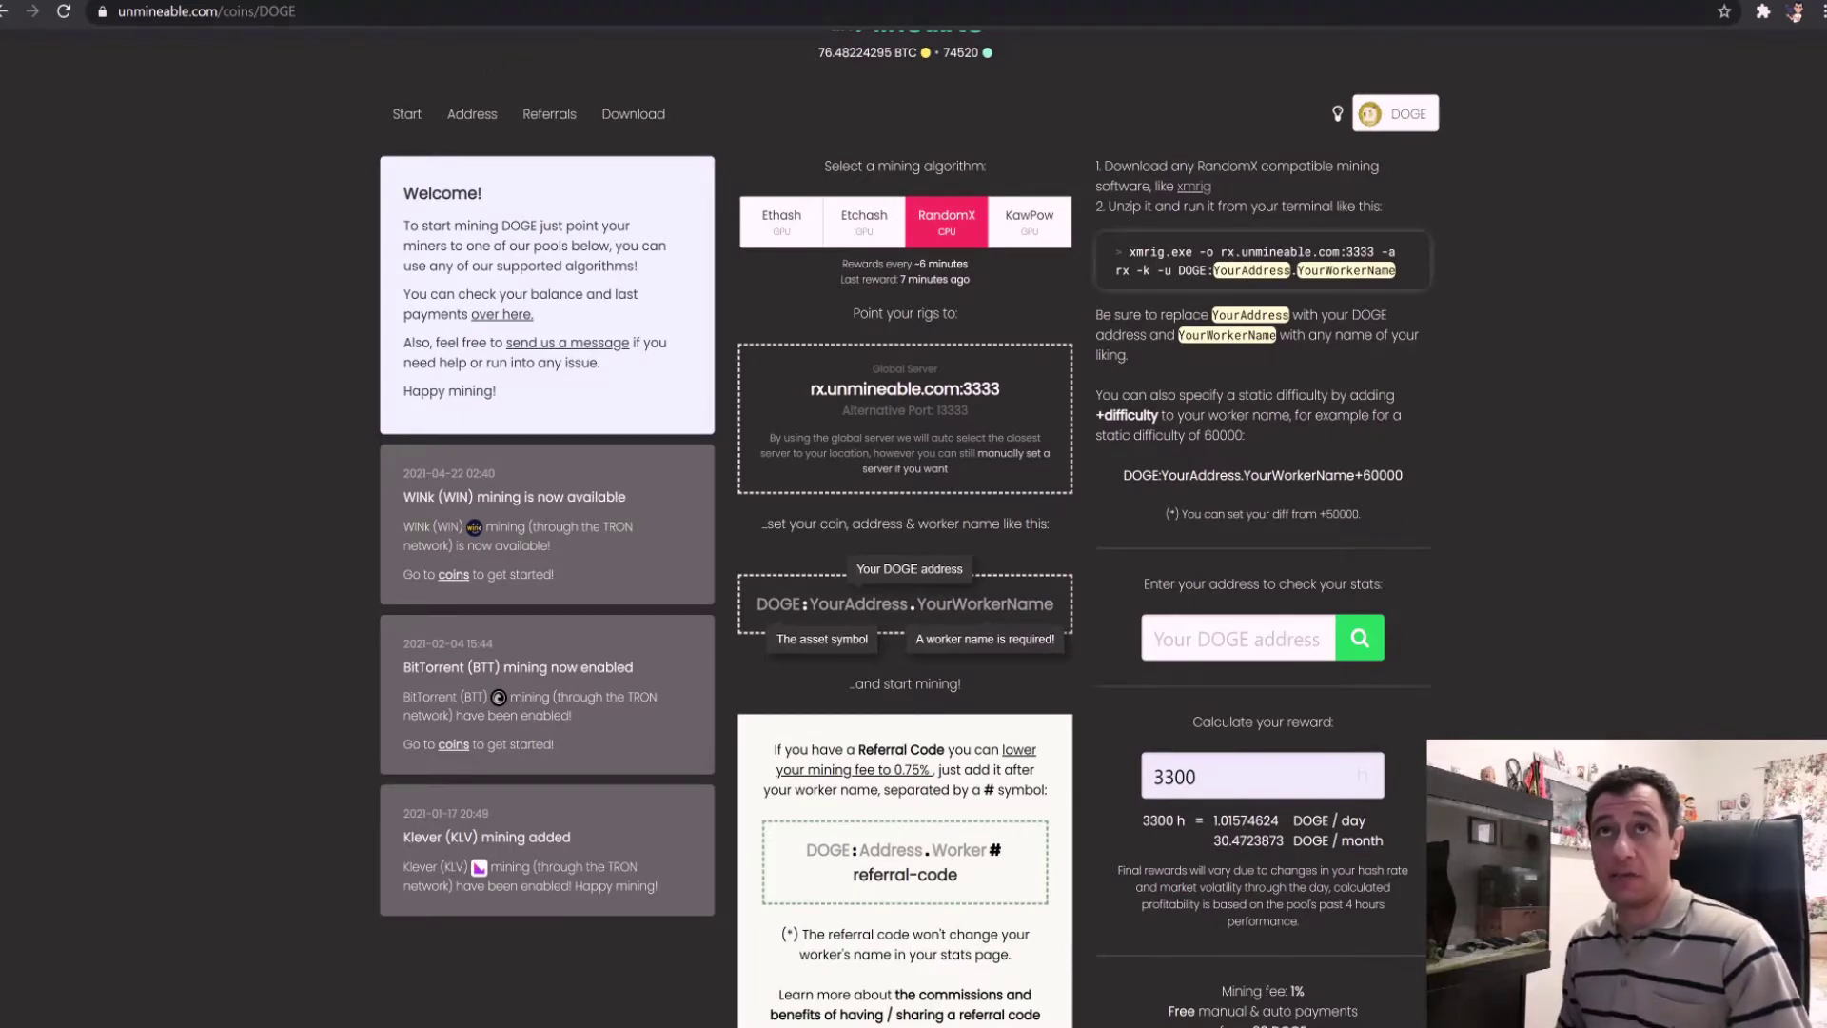
key(ctrl+Tab)
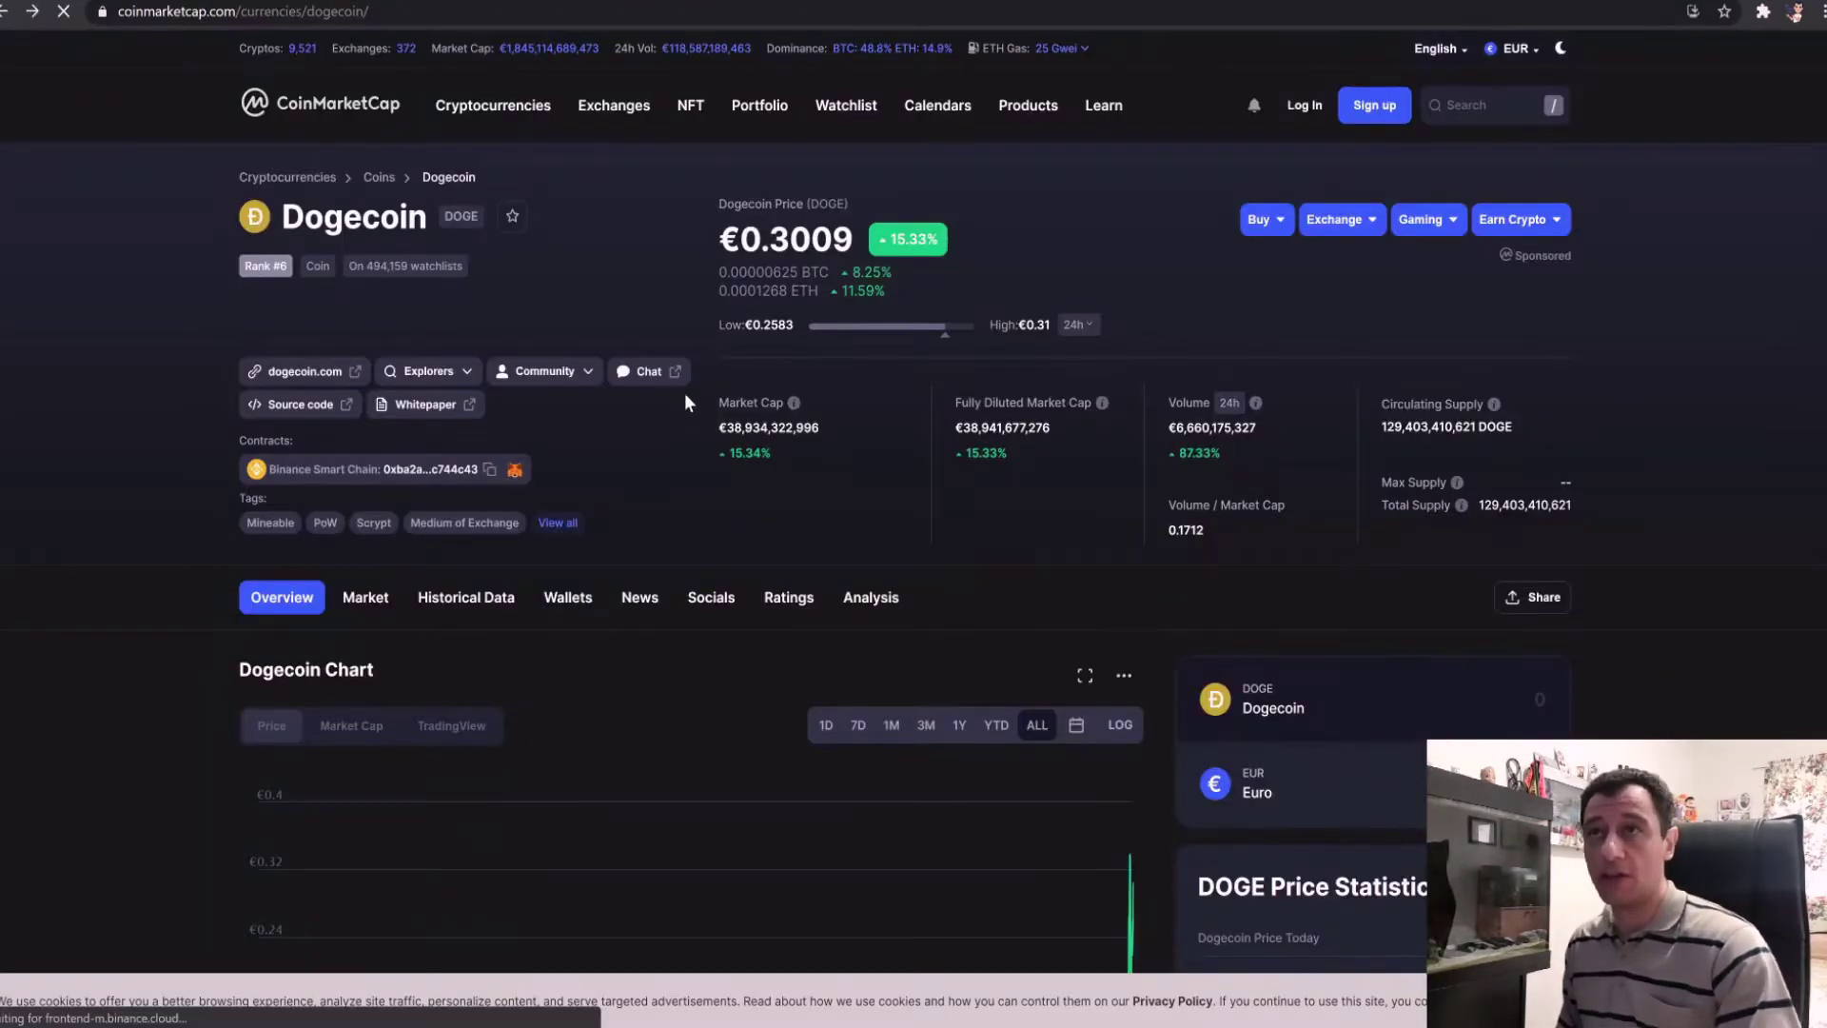
key(F5)
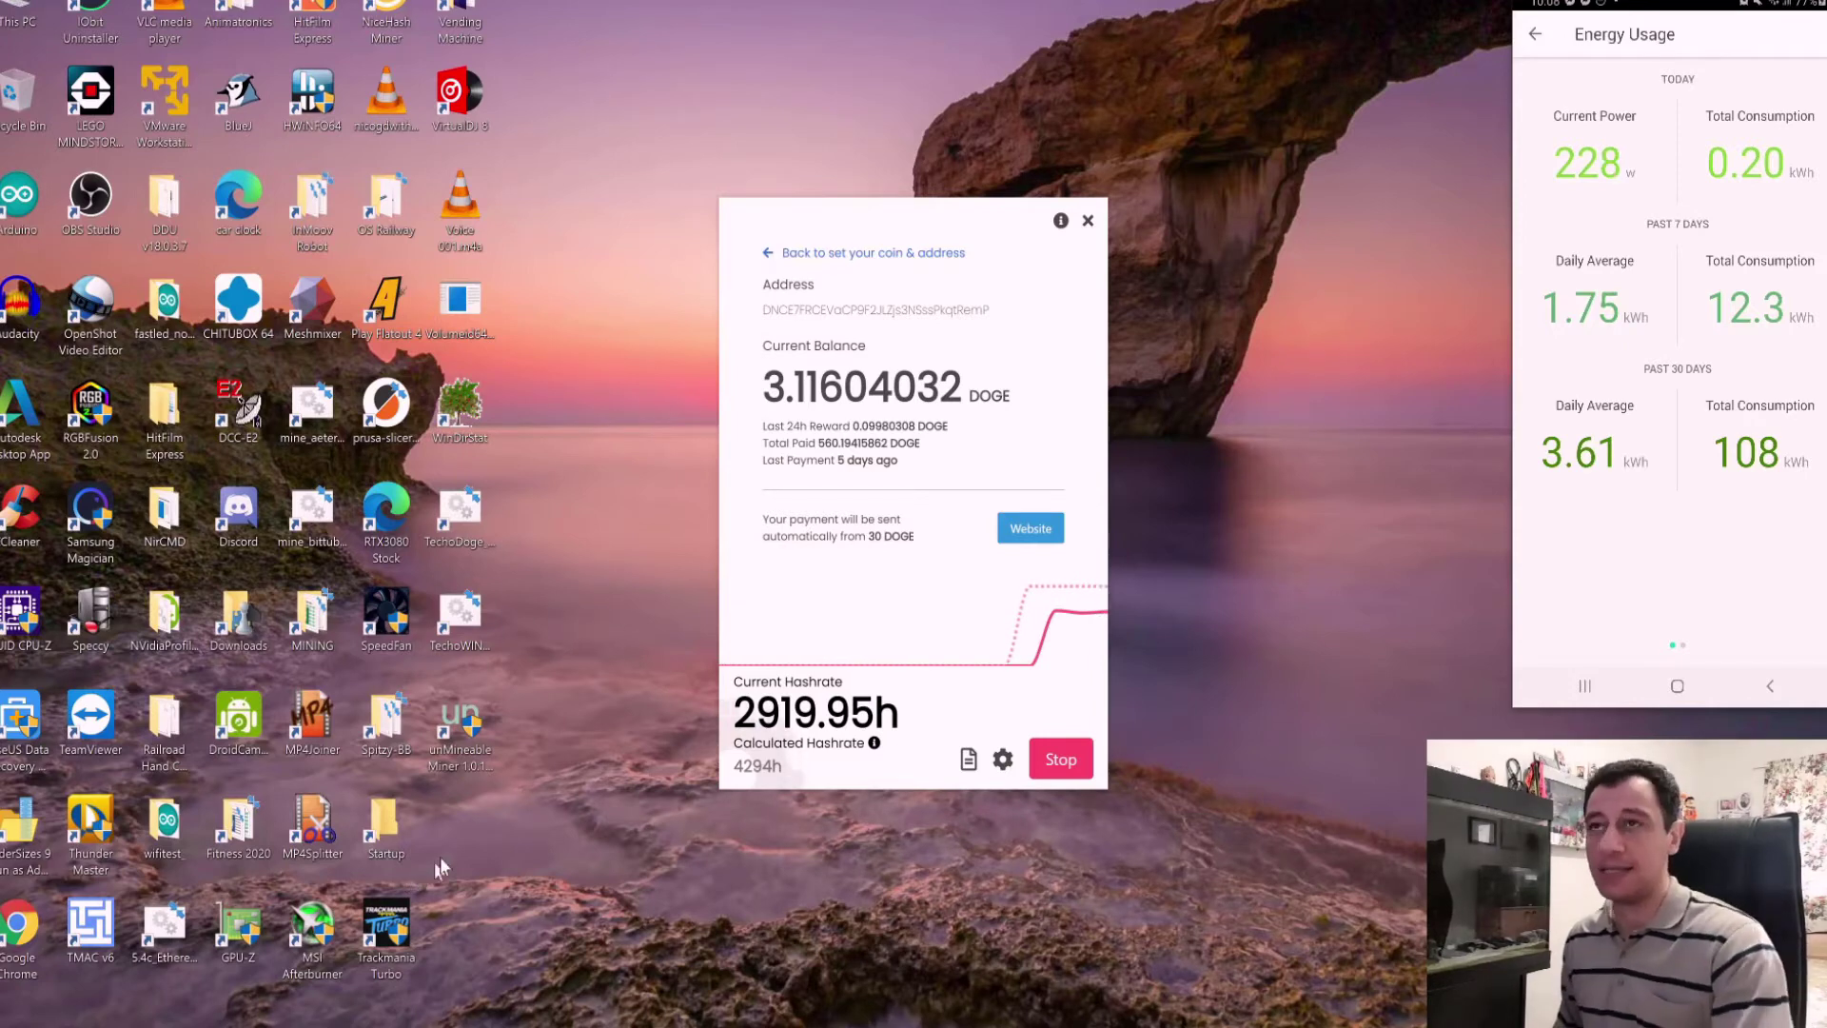
Open the Calculator and move its window away from the miner's hashrate display
key(XF86Calculator)
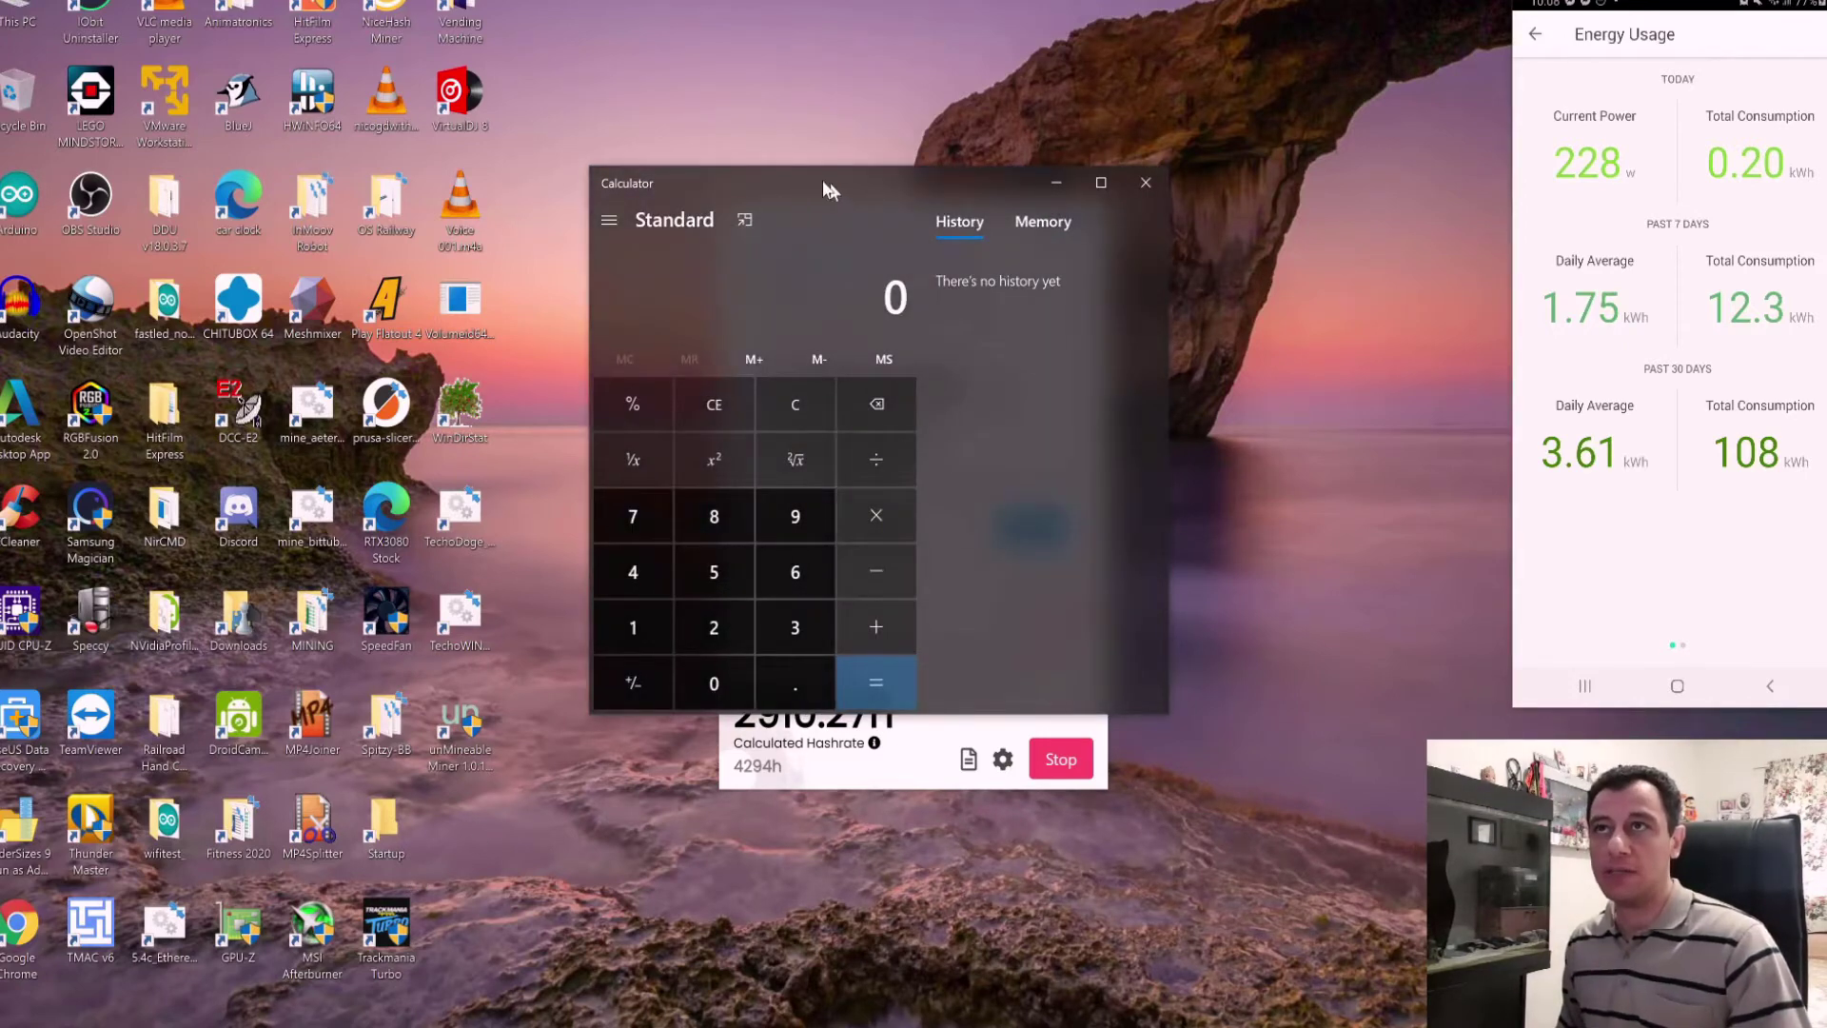
drag(813, 177, 585, 112)
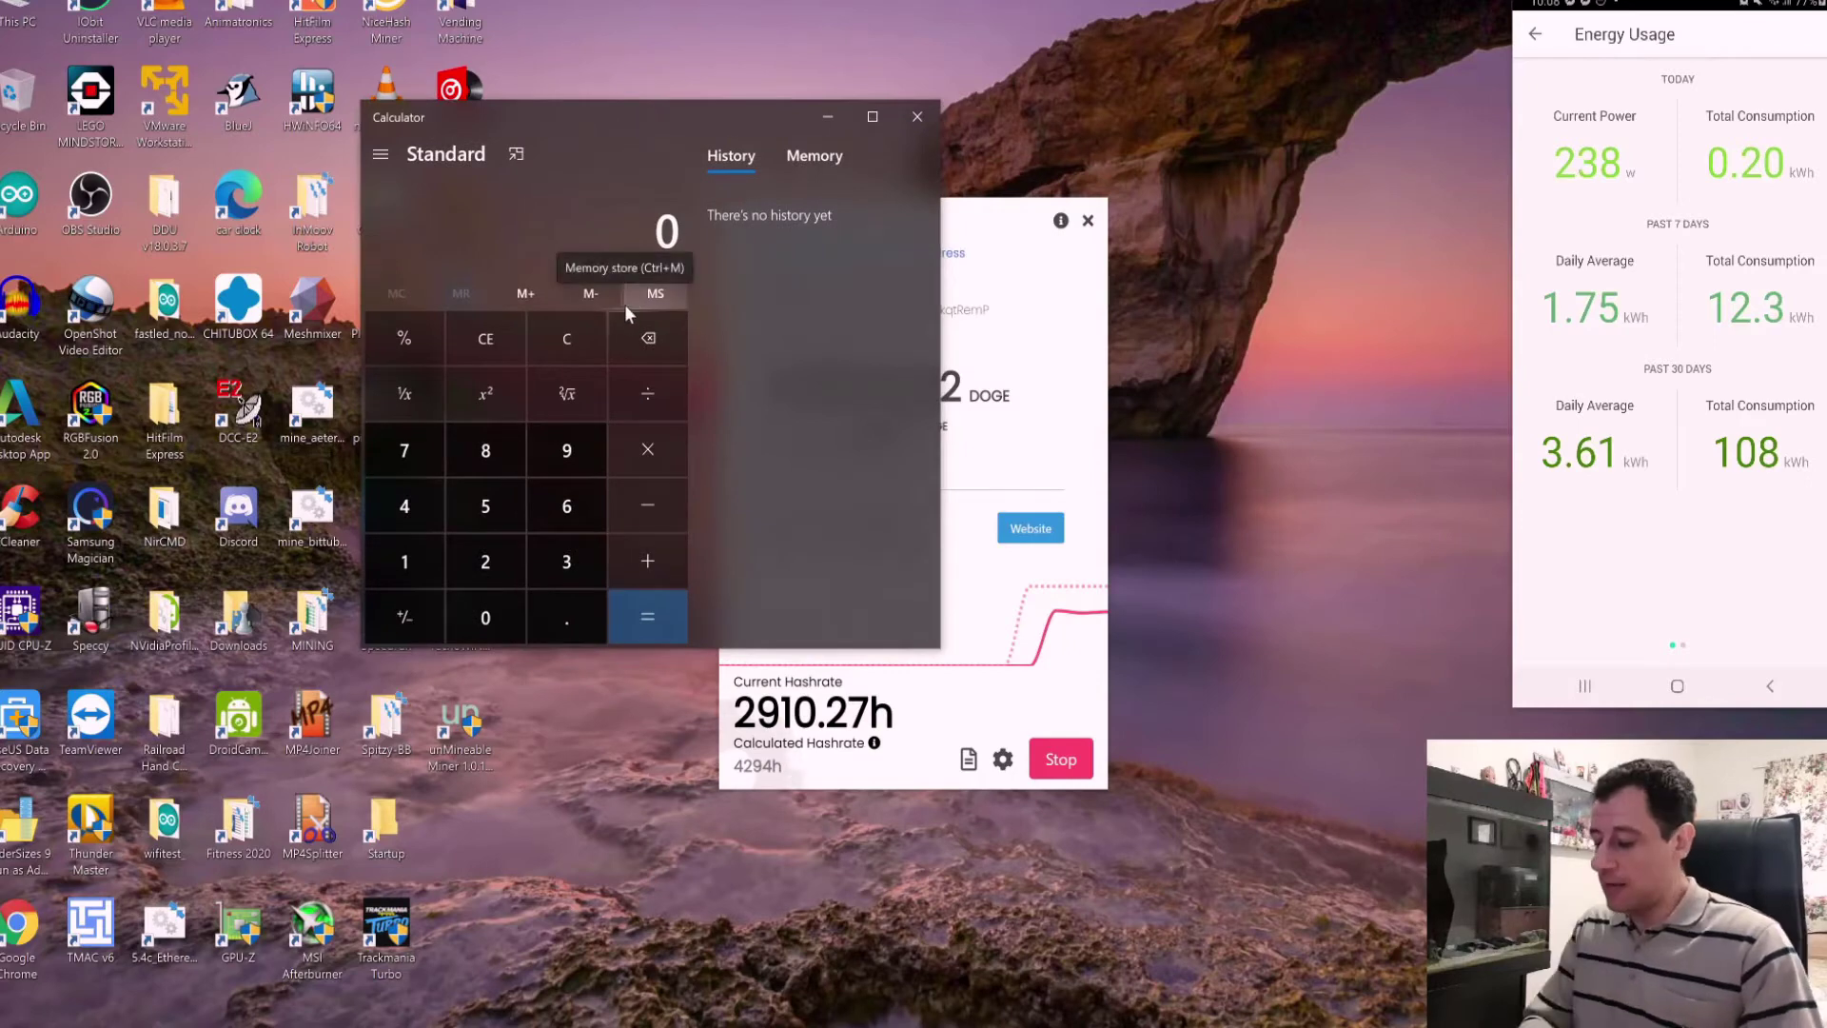
key(period)
key(1)
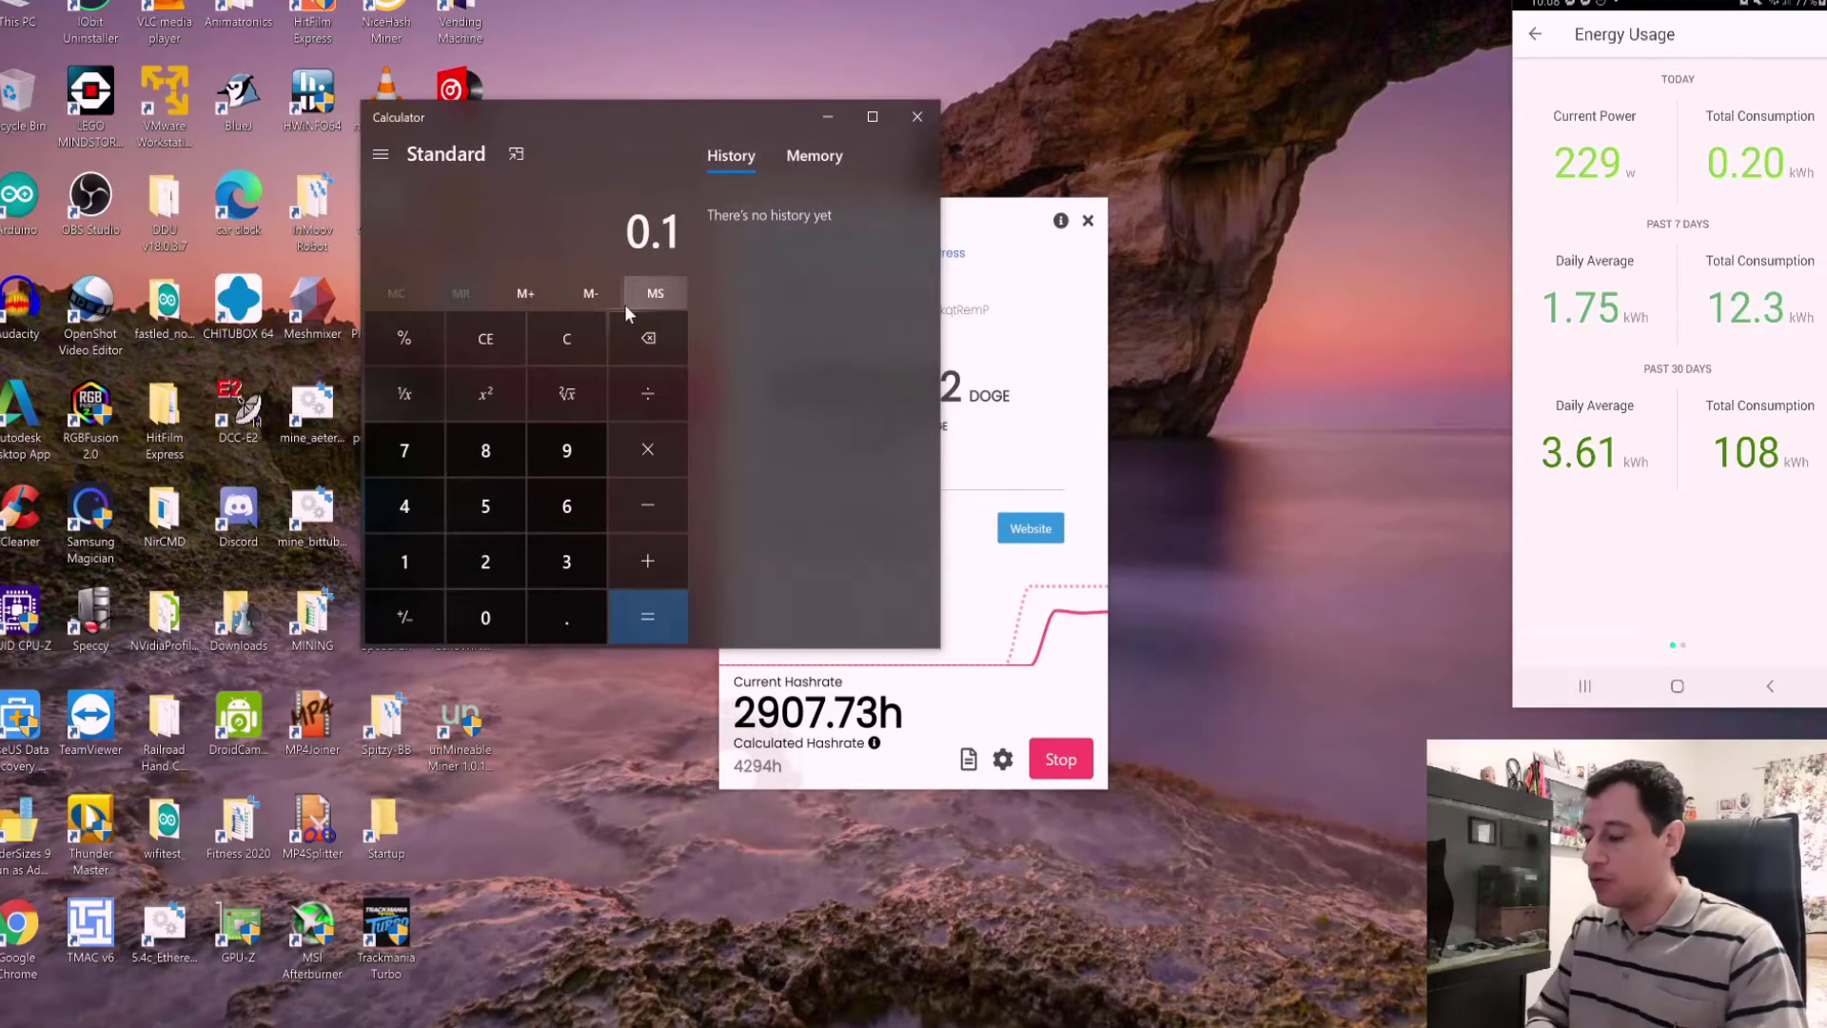
key(3)
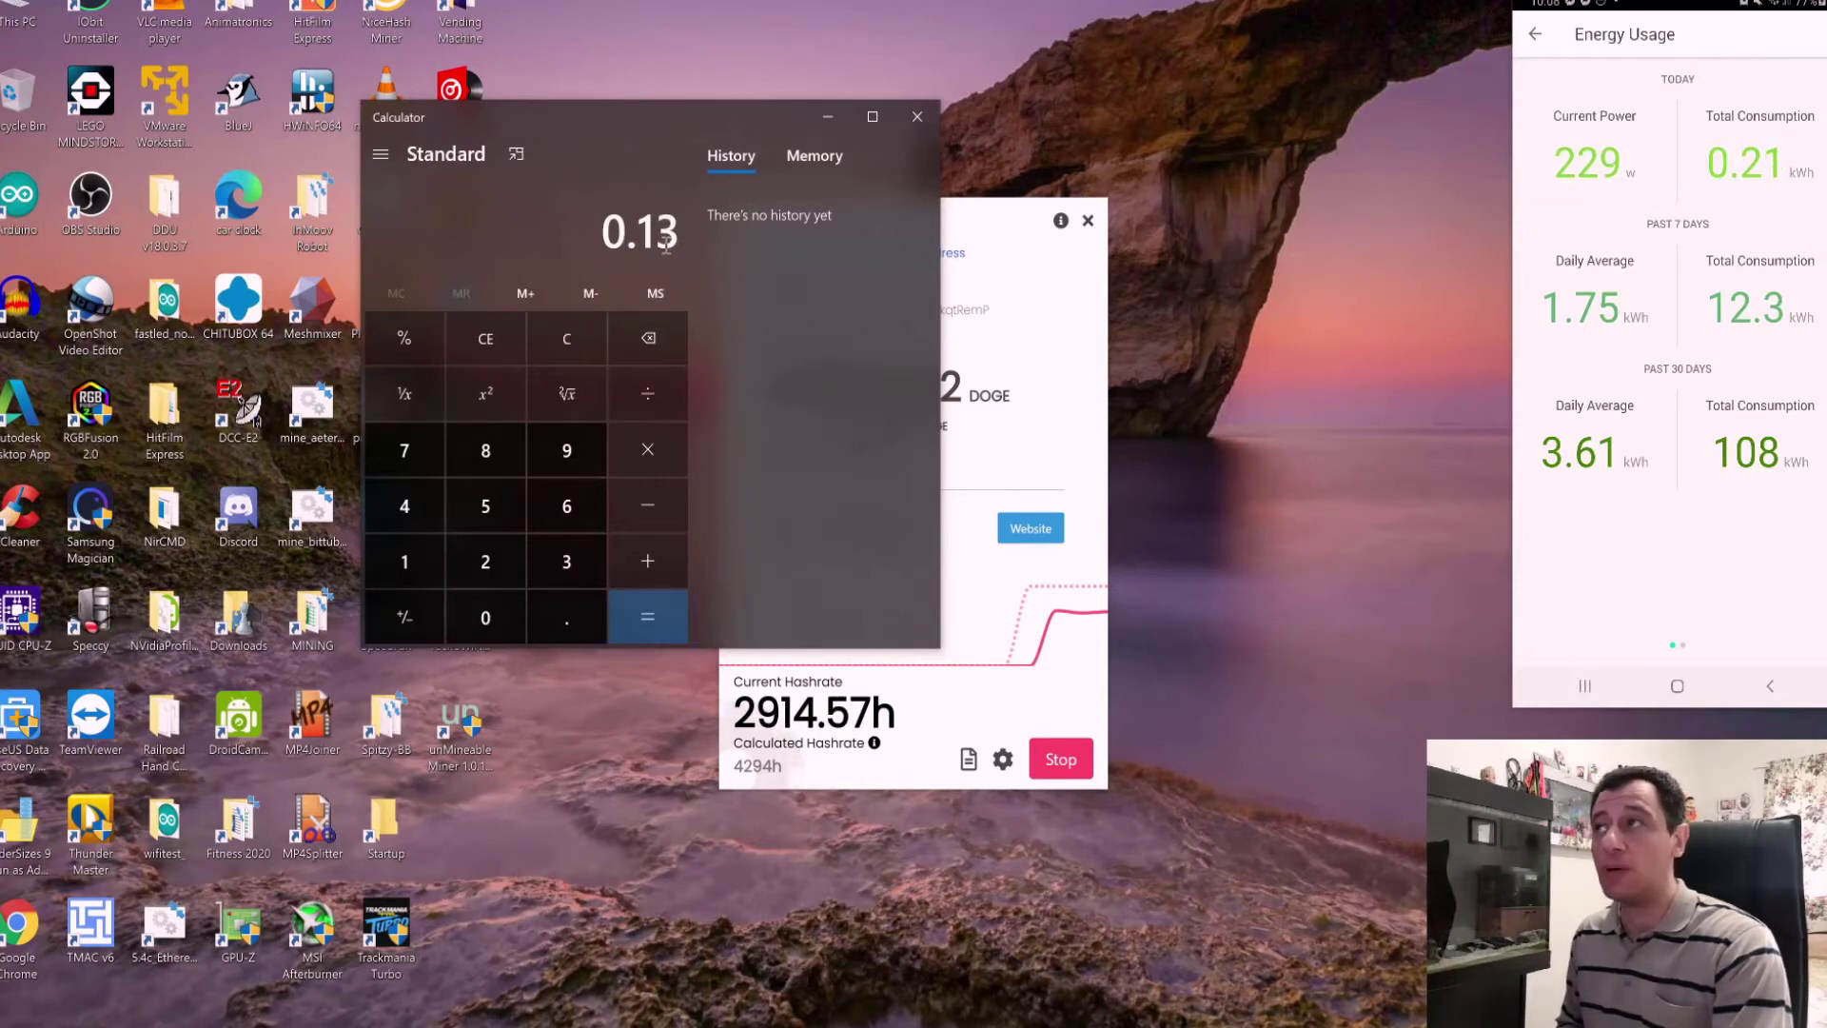
click(576, 334)
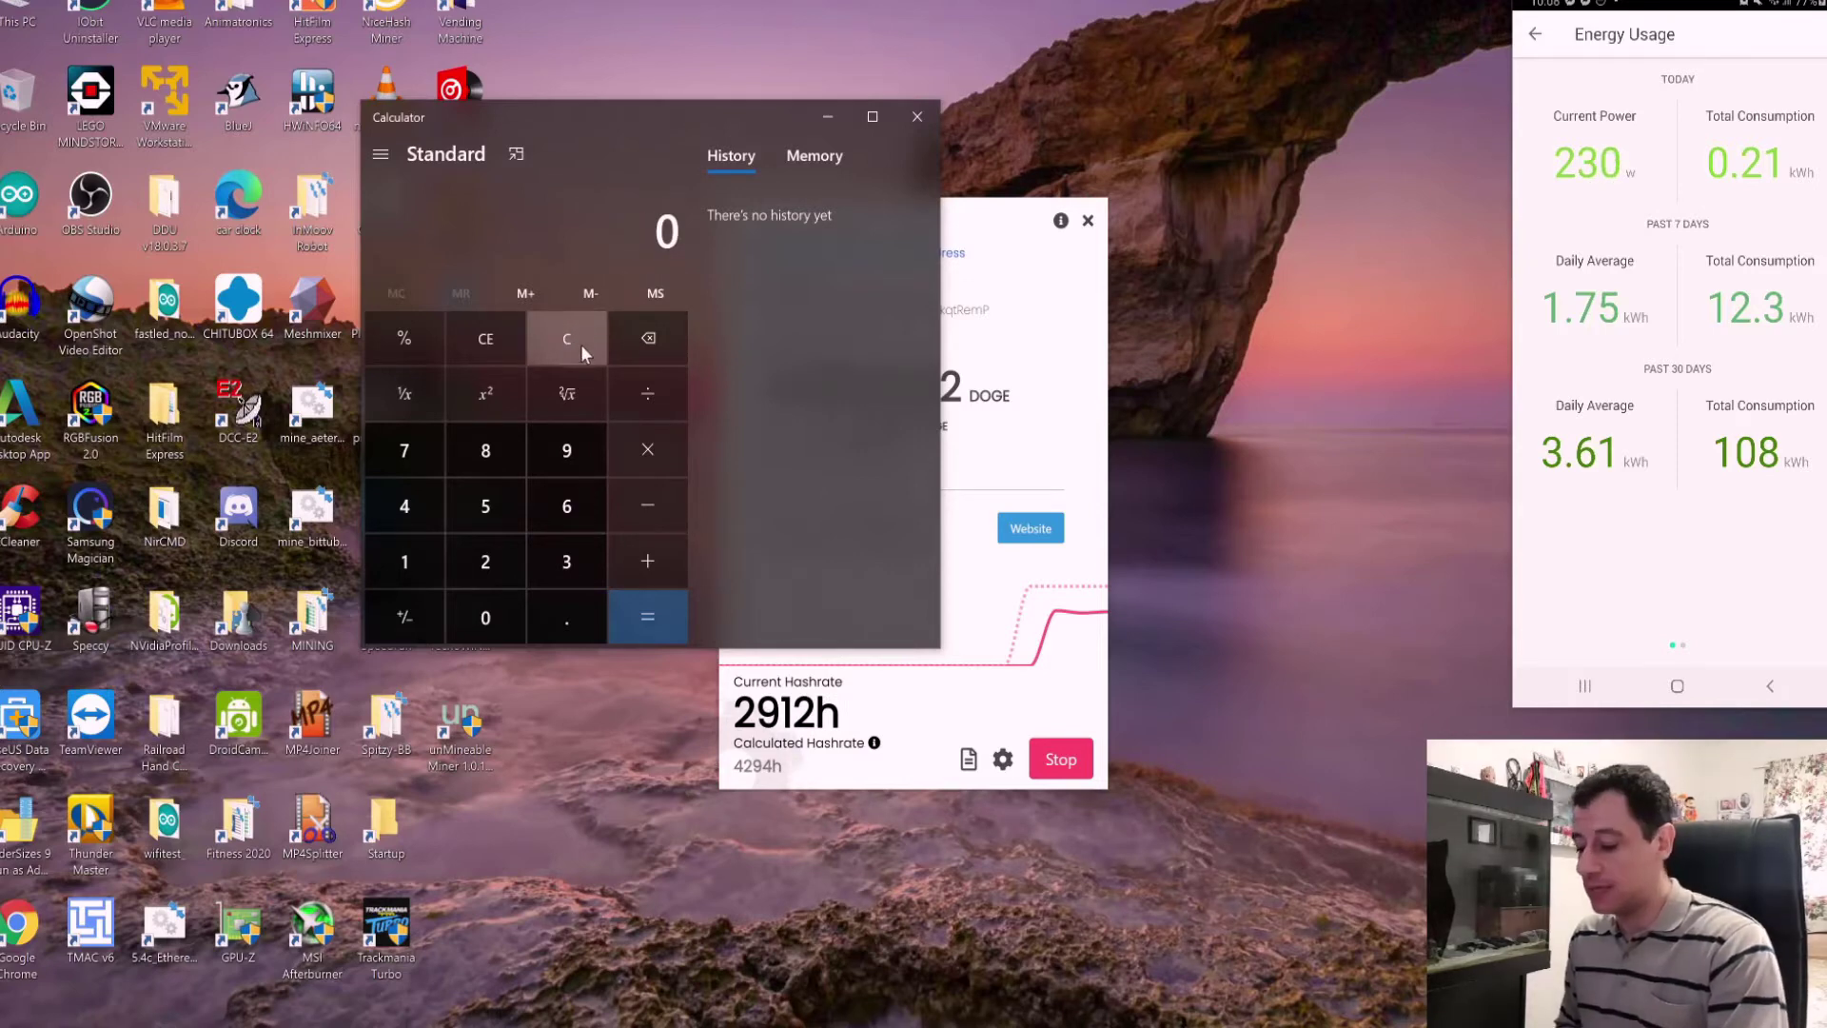
Calculate the daily energy use in the Calculator as 230 × 24
text(2)
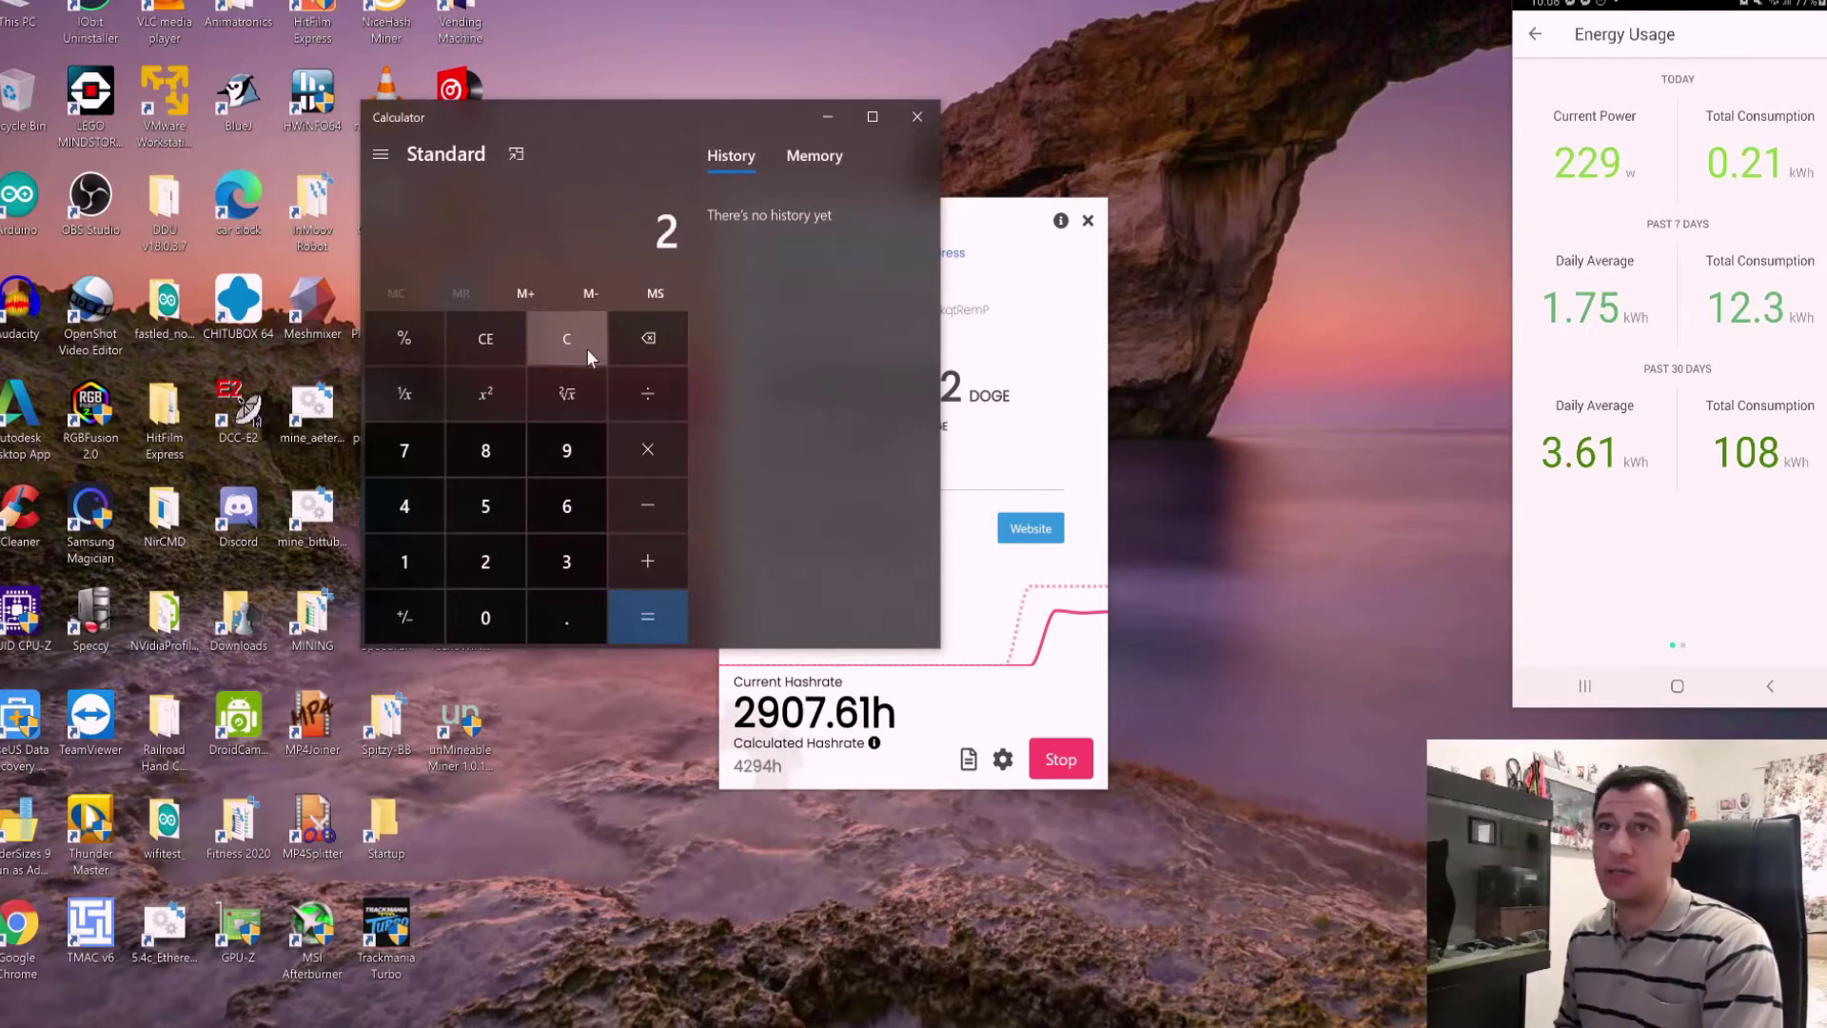
text(30*24)
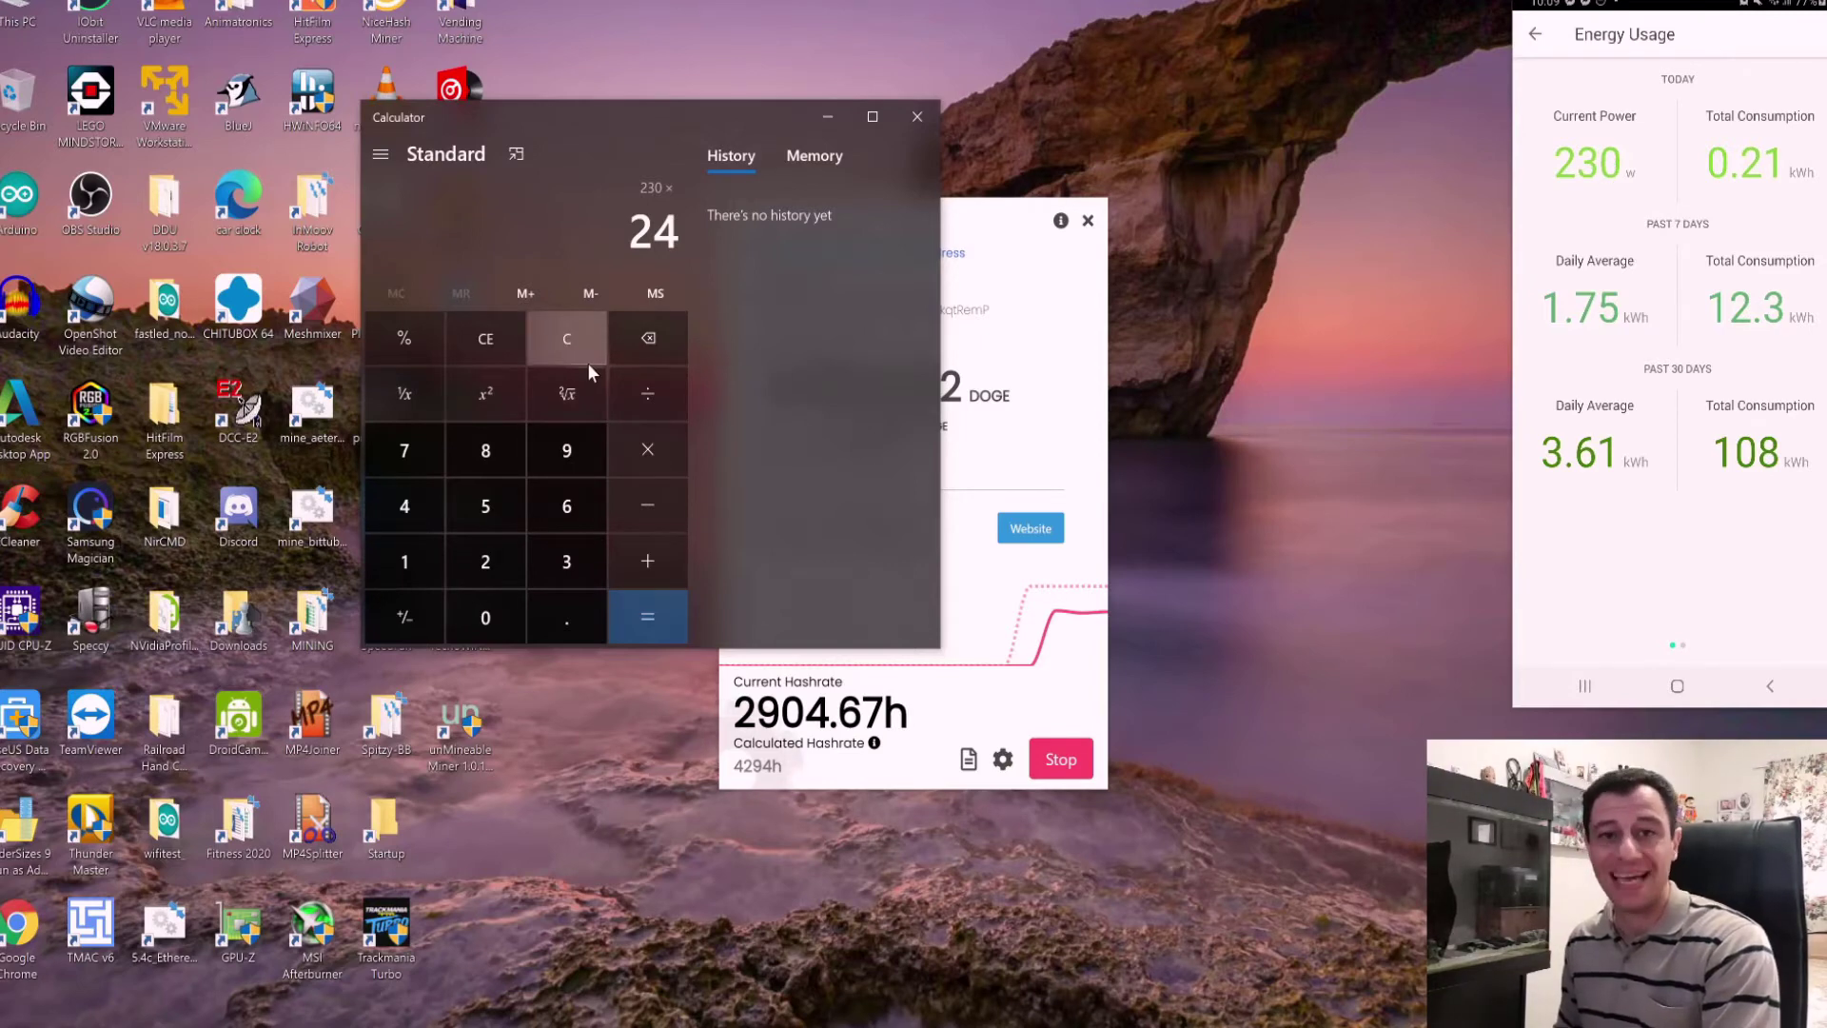
key(Return)
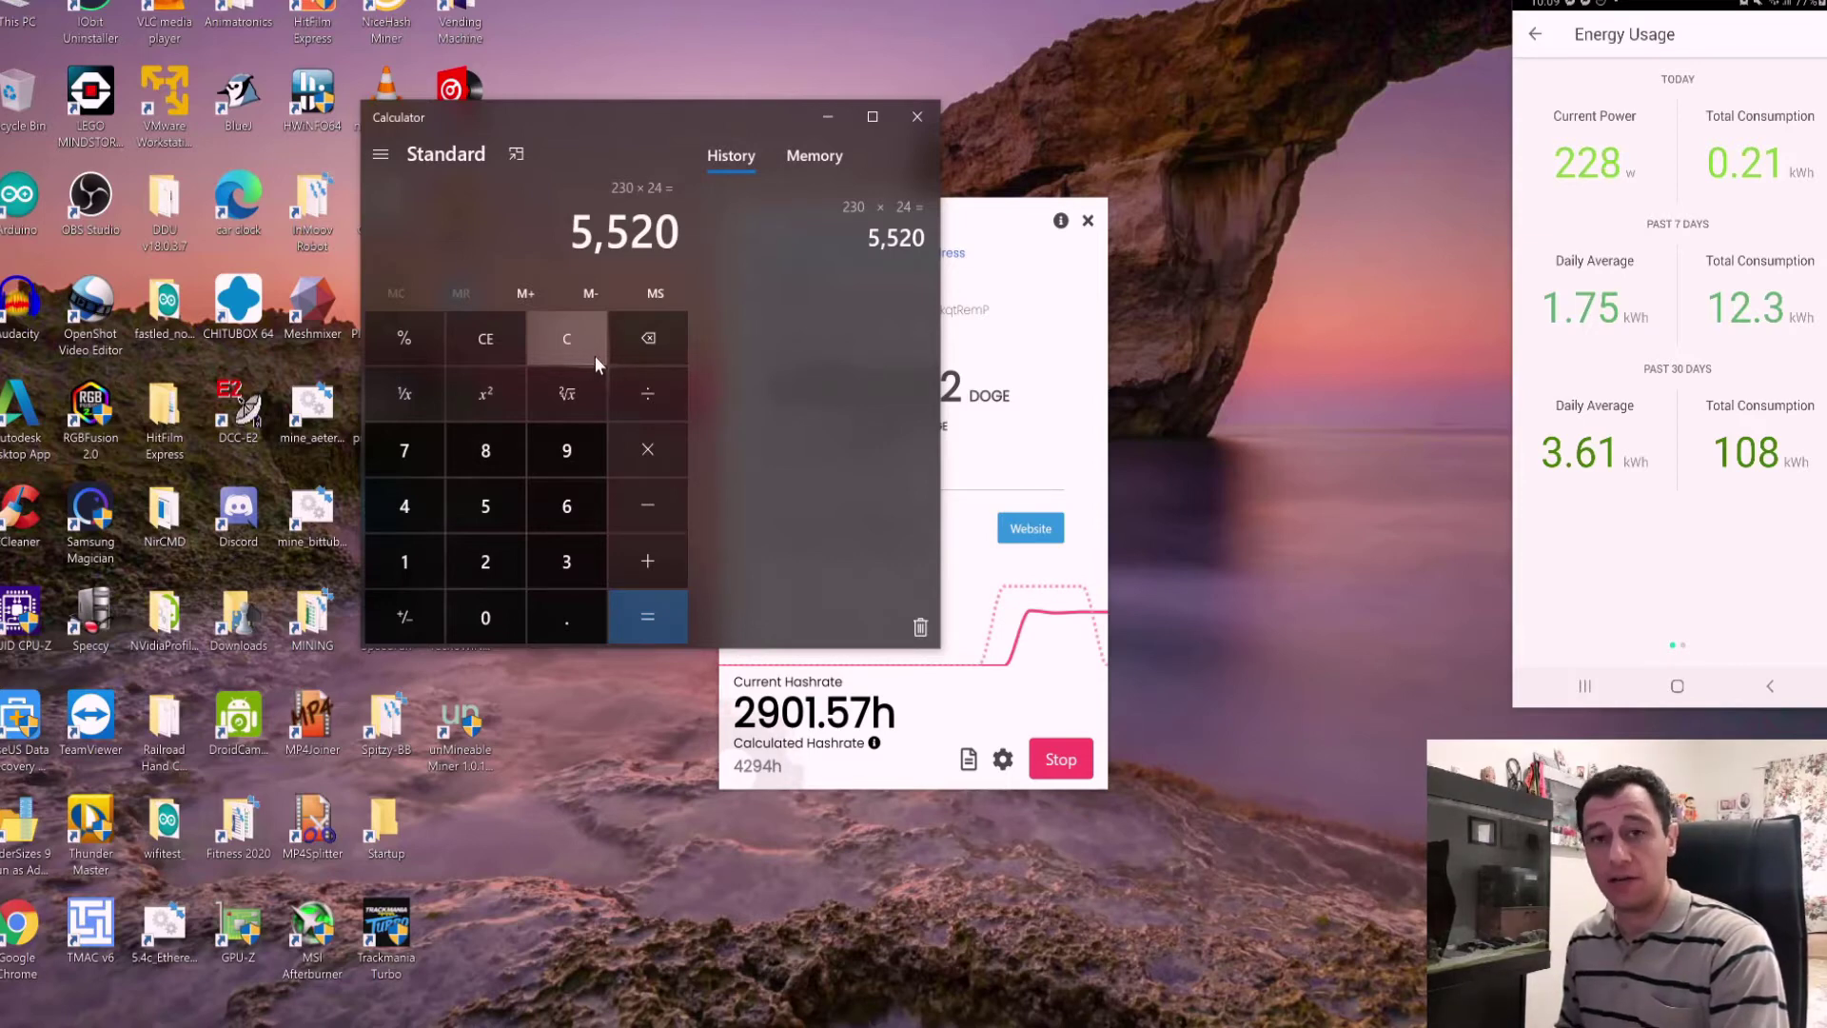
Clear the Calculator and work out the daily electricity cost as 5.5 × 0.13
click(585, 340)
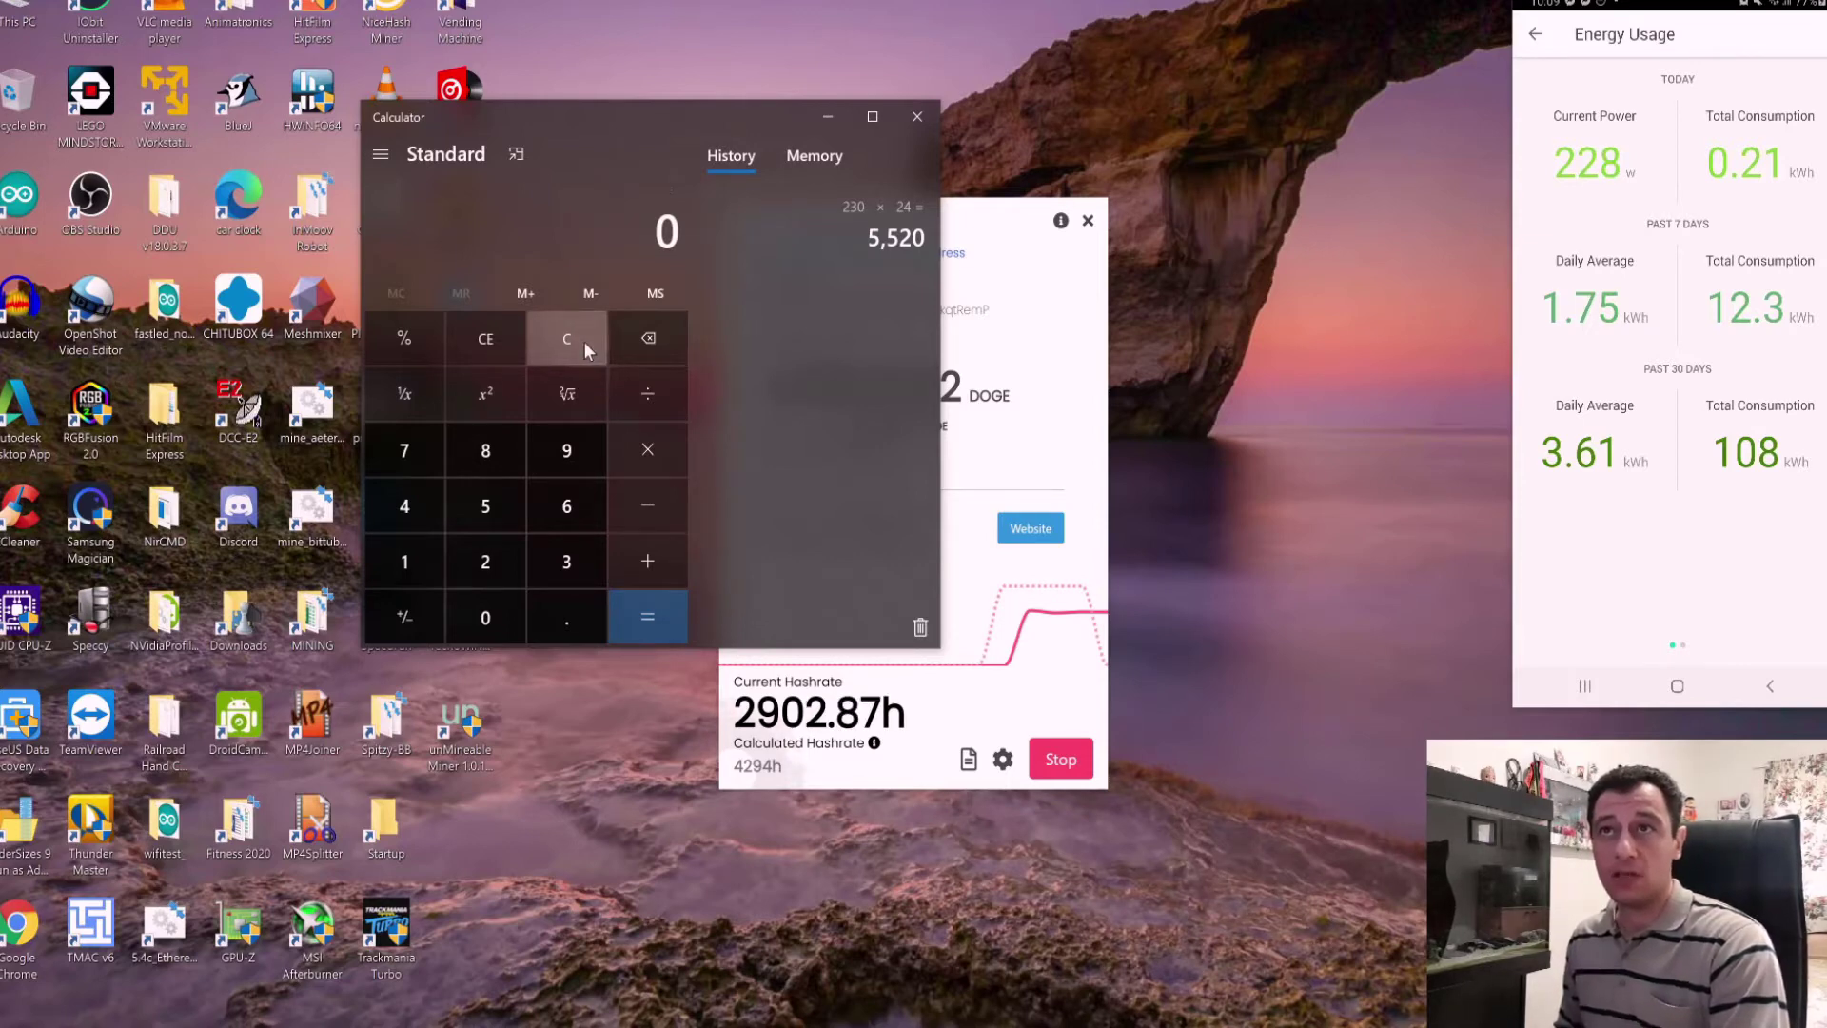
text(5.5*)
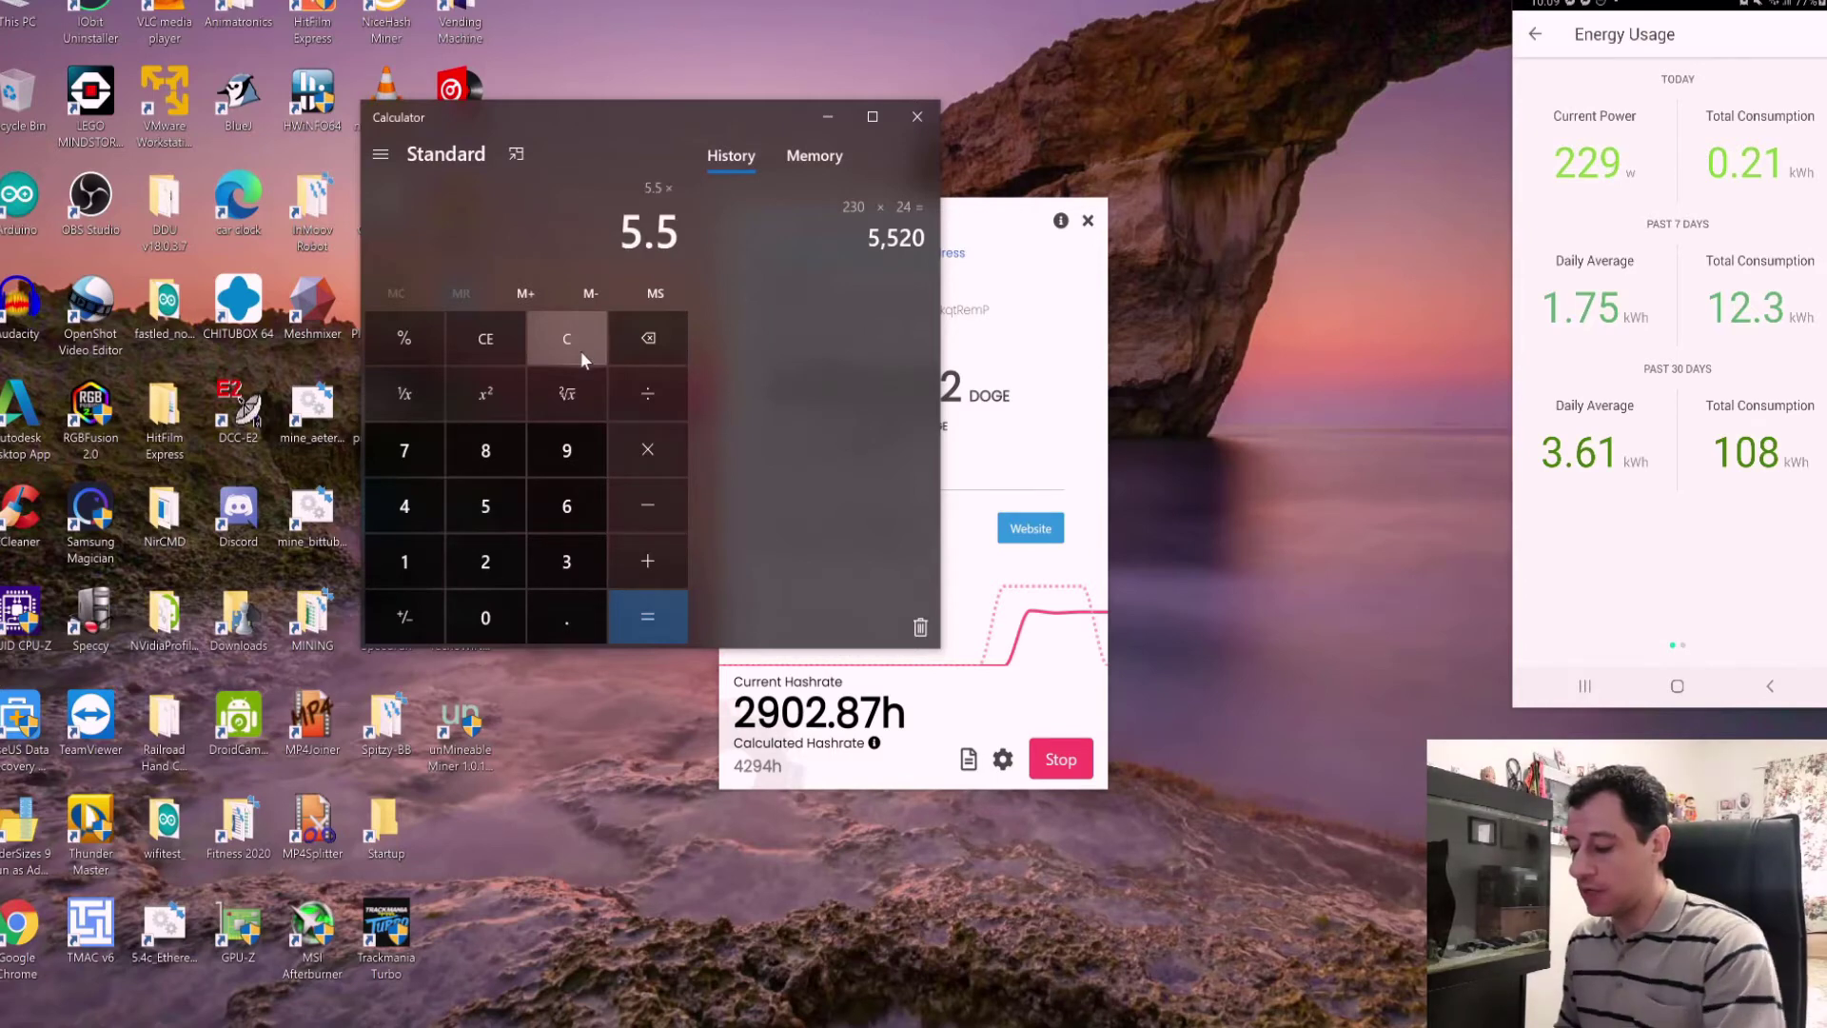
text(0.13)
key(Return)
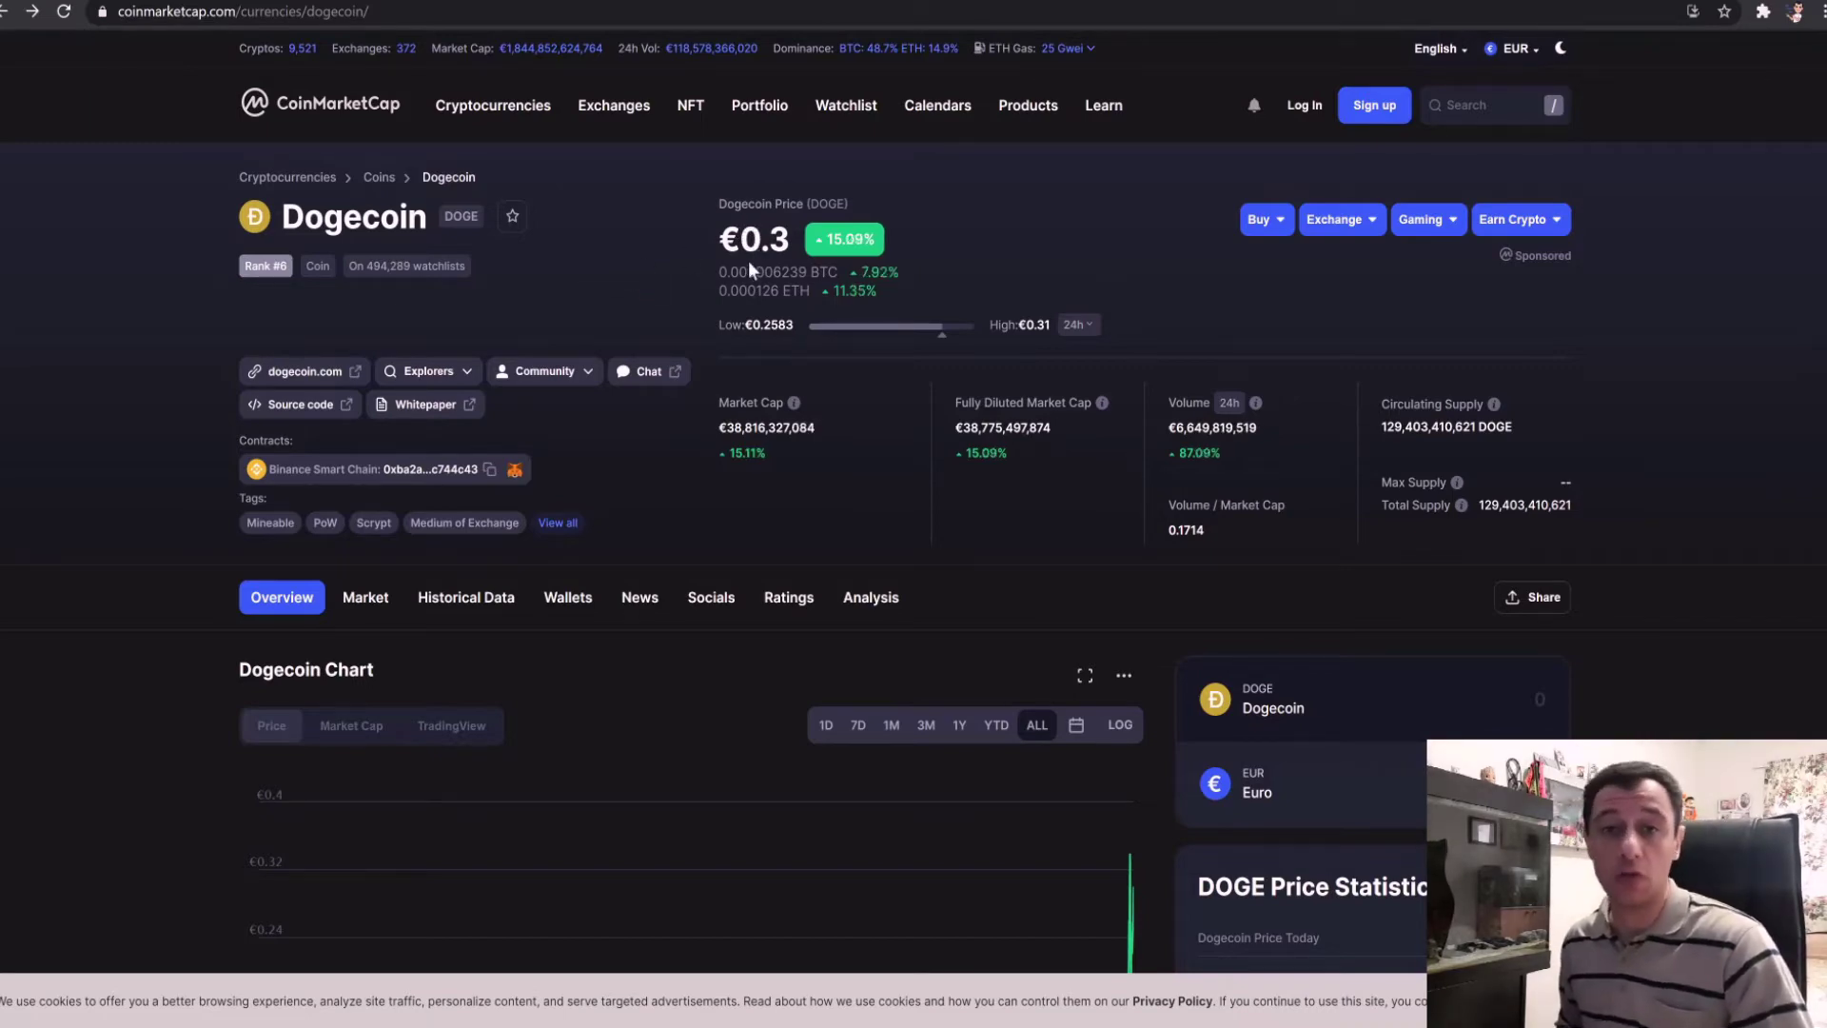
Return to the unMineable page and change the coin from DOGE to WINk by searching for "wink"
click(115, 9)
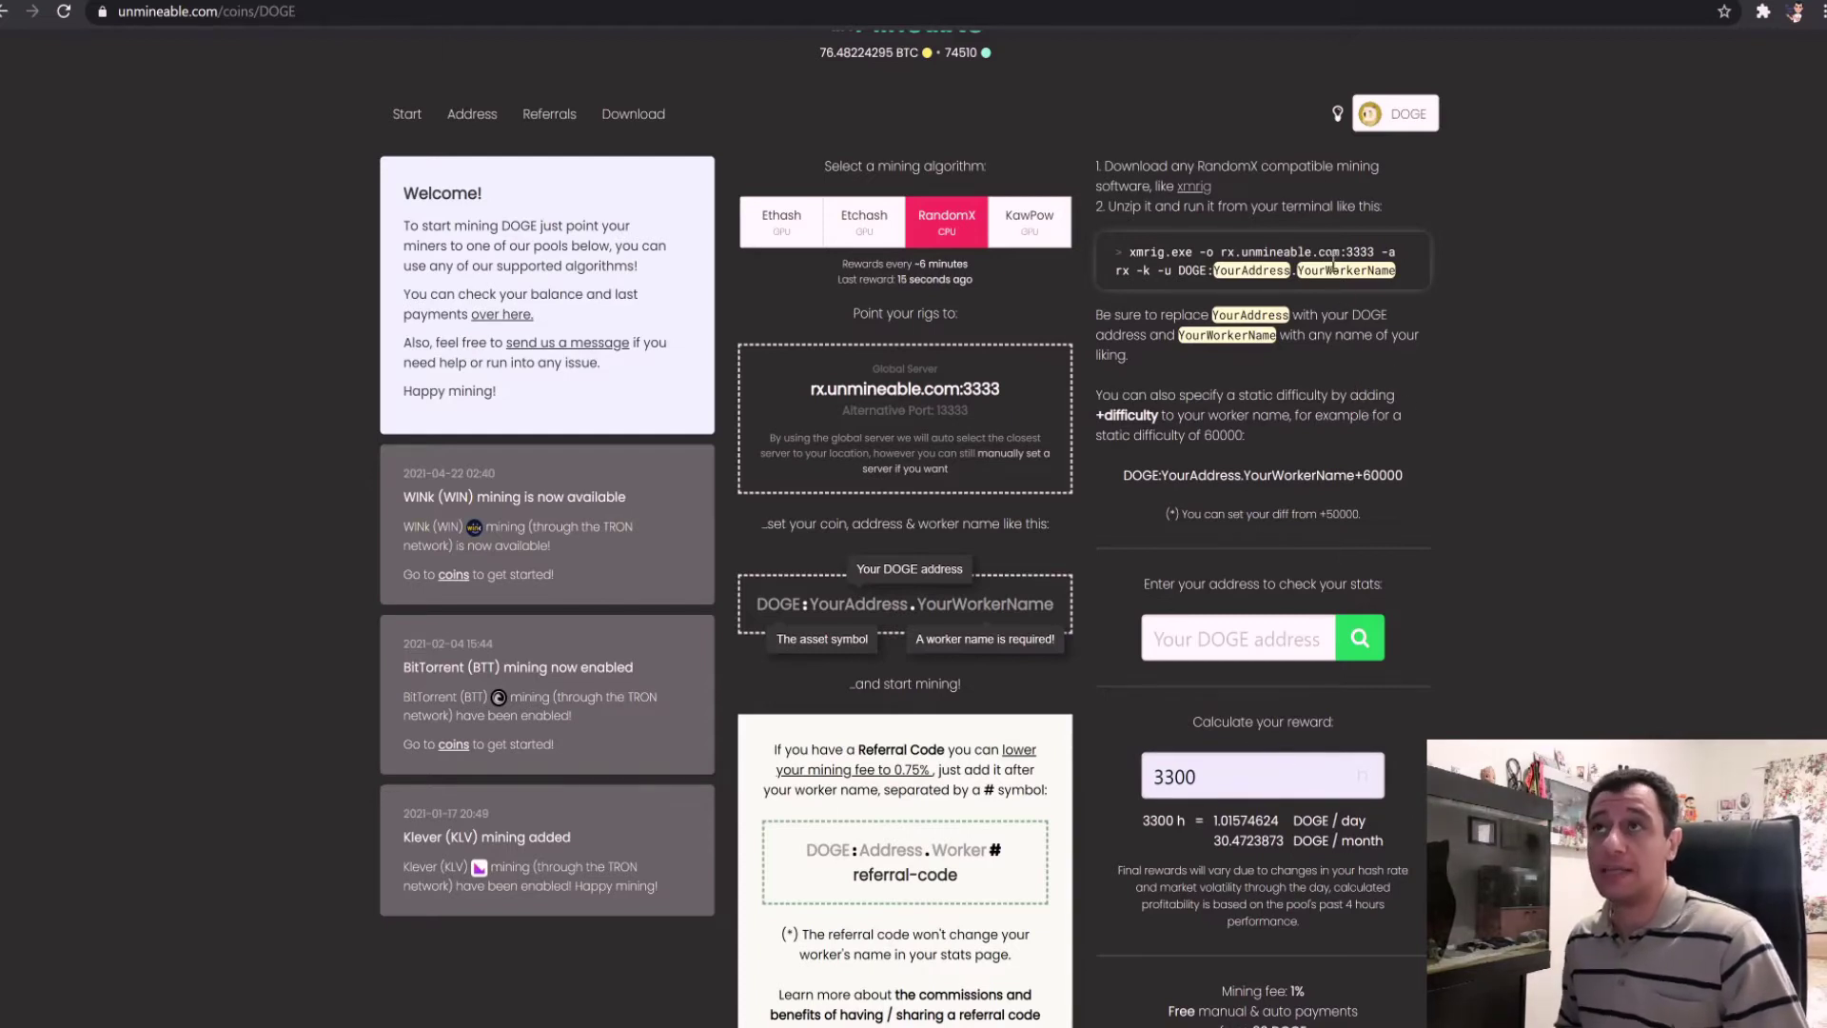
scroll(1405, 294, up, 1)
click(1418, 211)
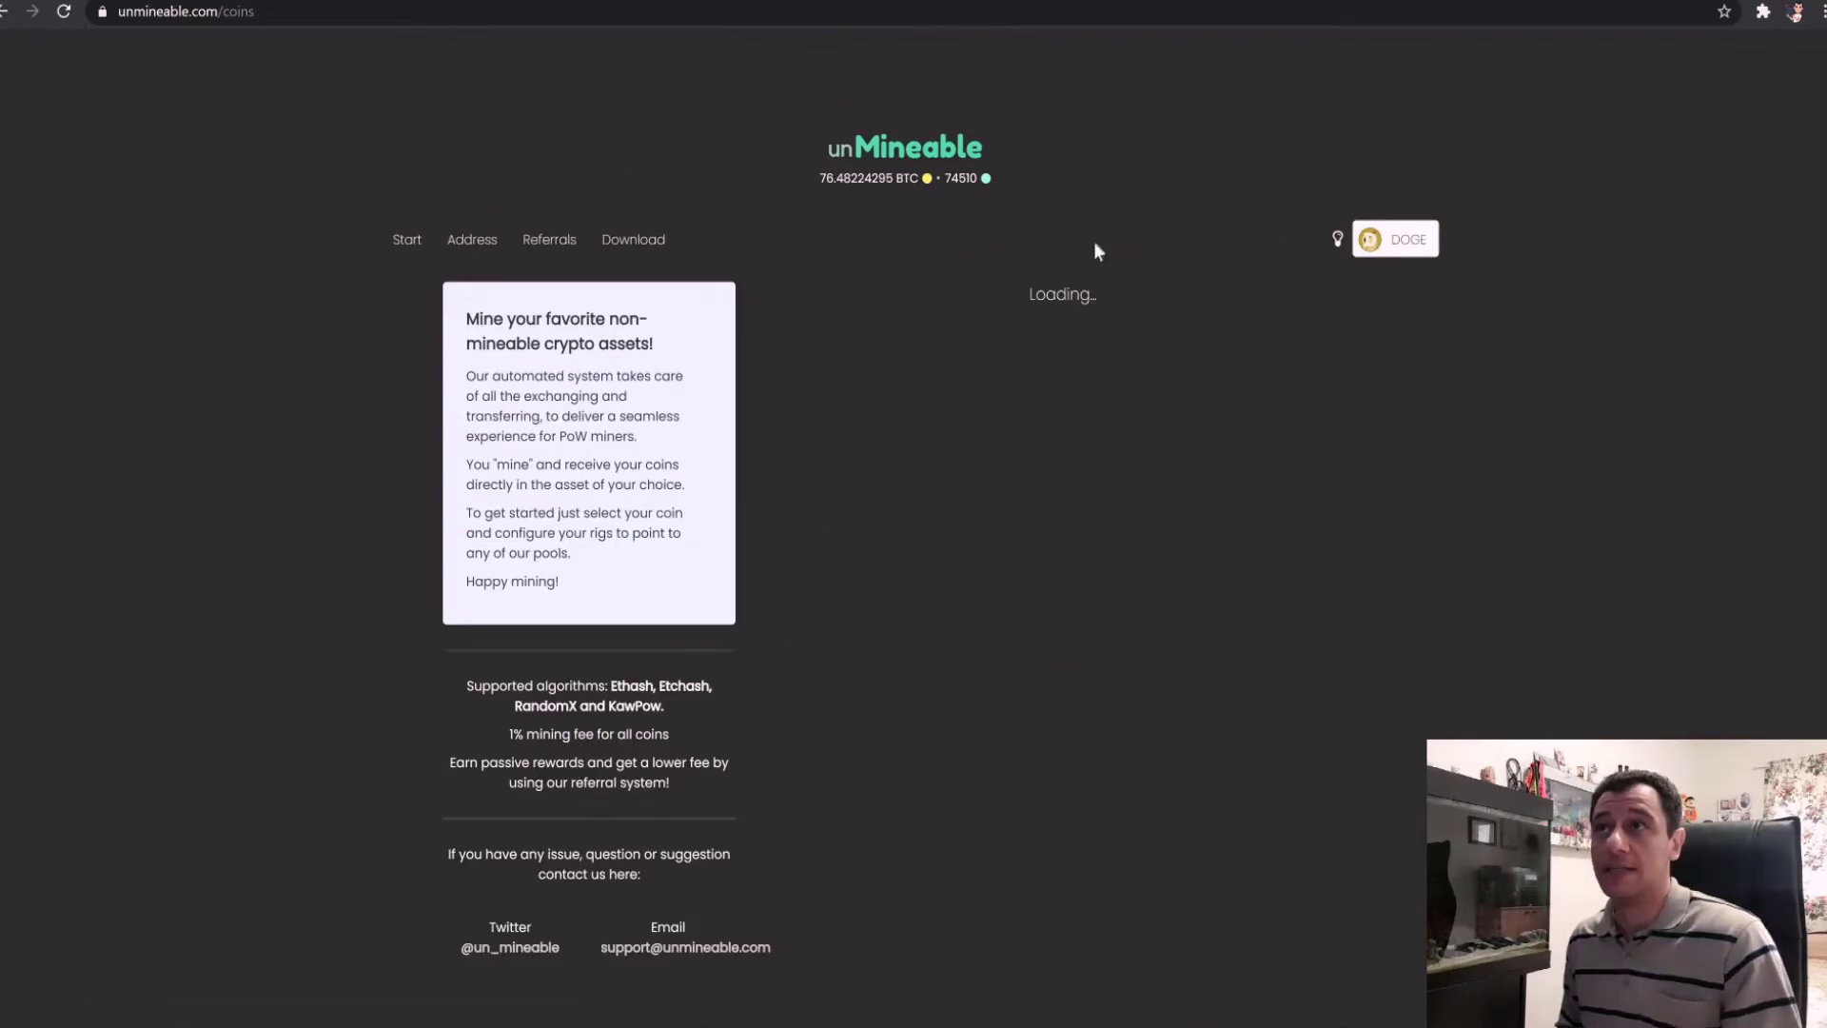
text(wink)
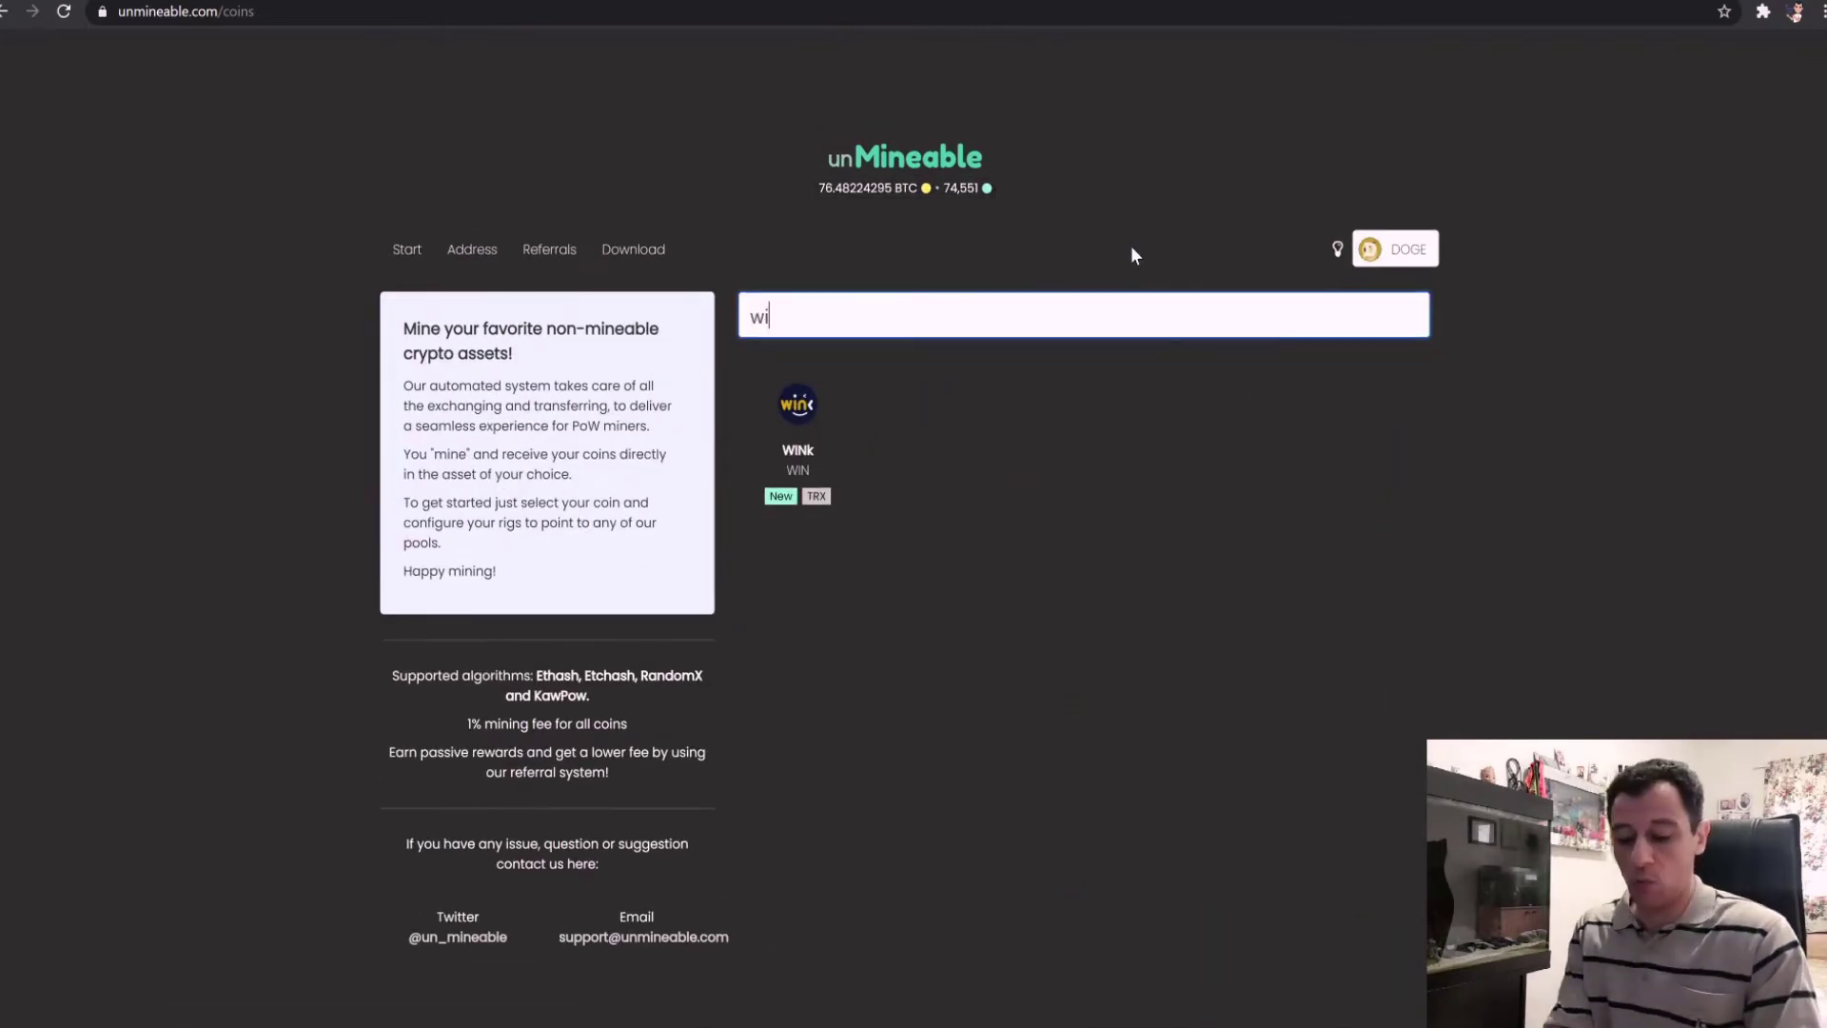
click(801, 409)
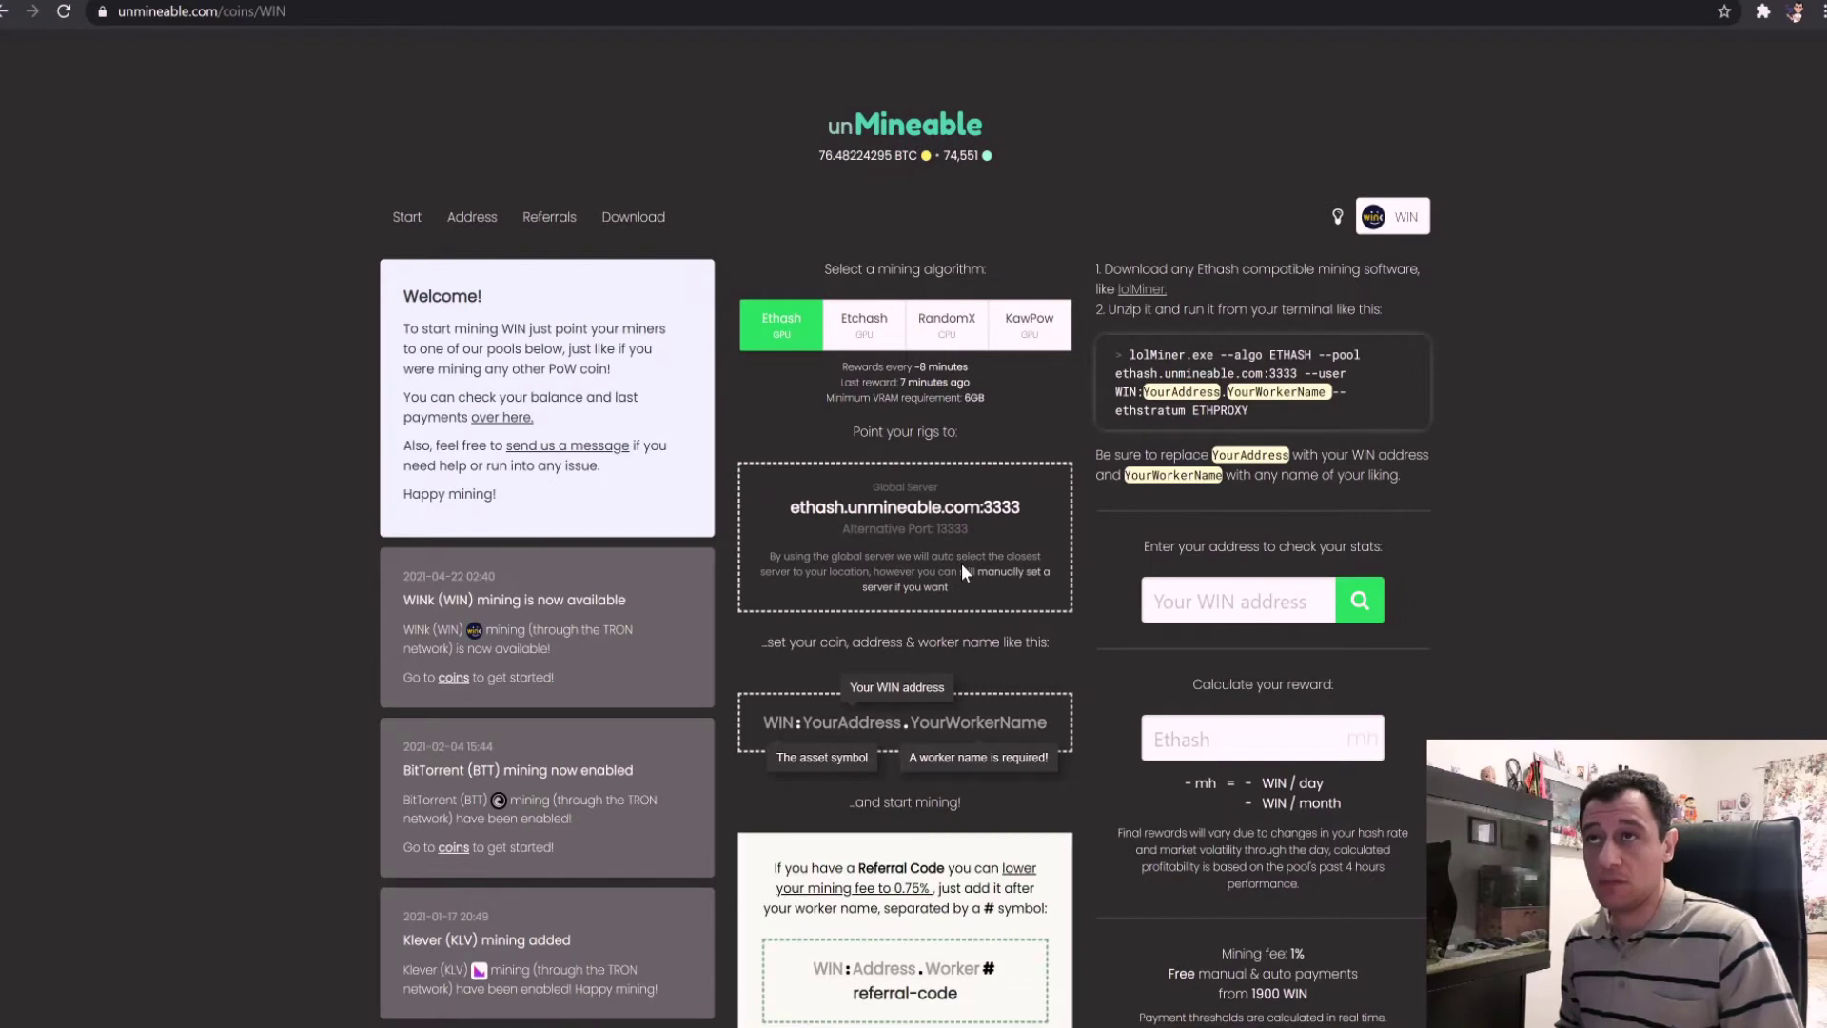
Choose the RandomX algorithm for WIN and calculate the mining reward for 3300 h
click(954, 335)
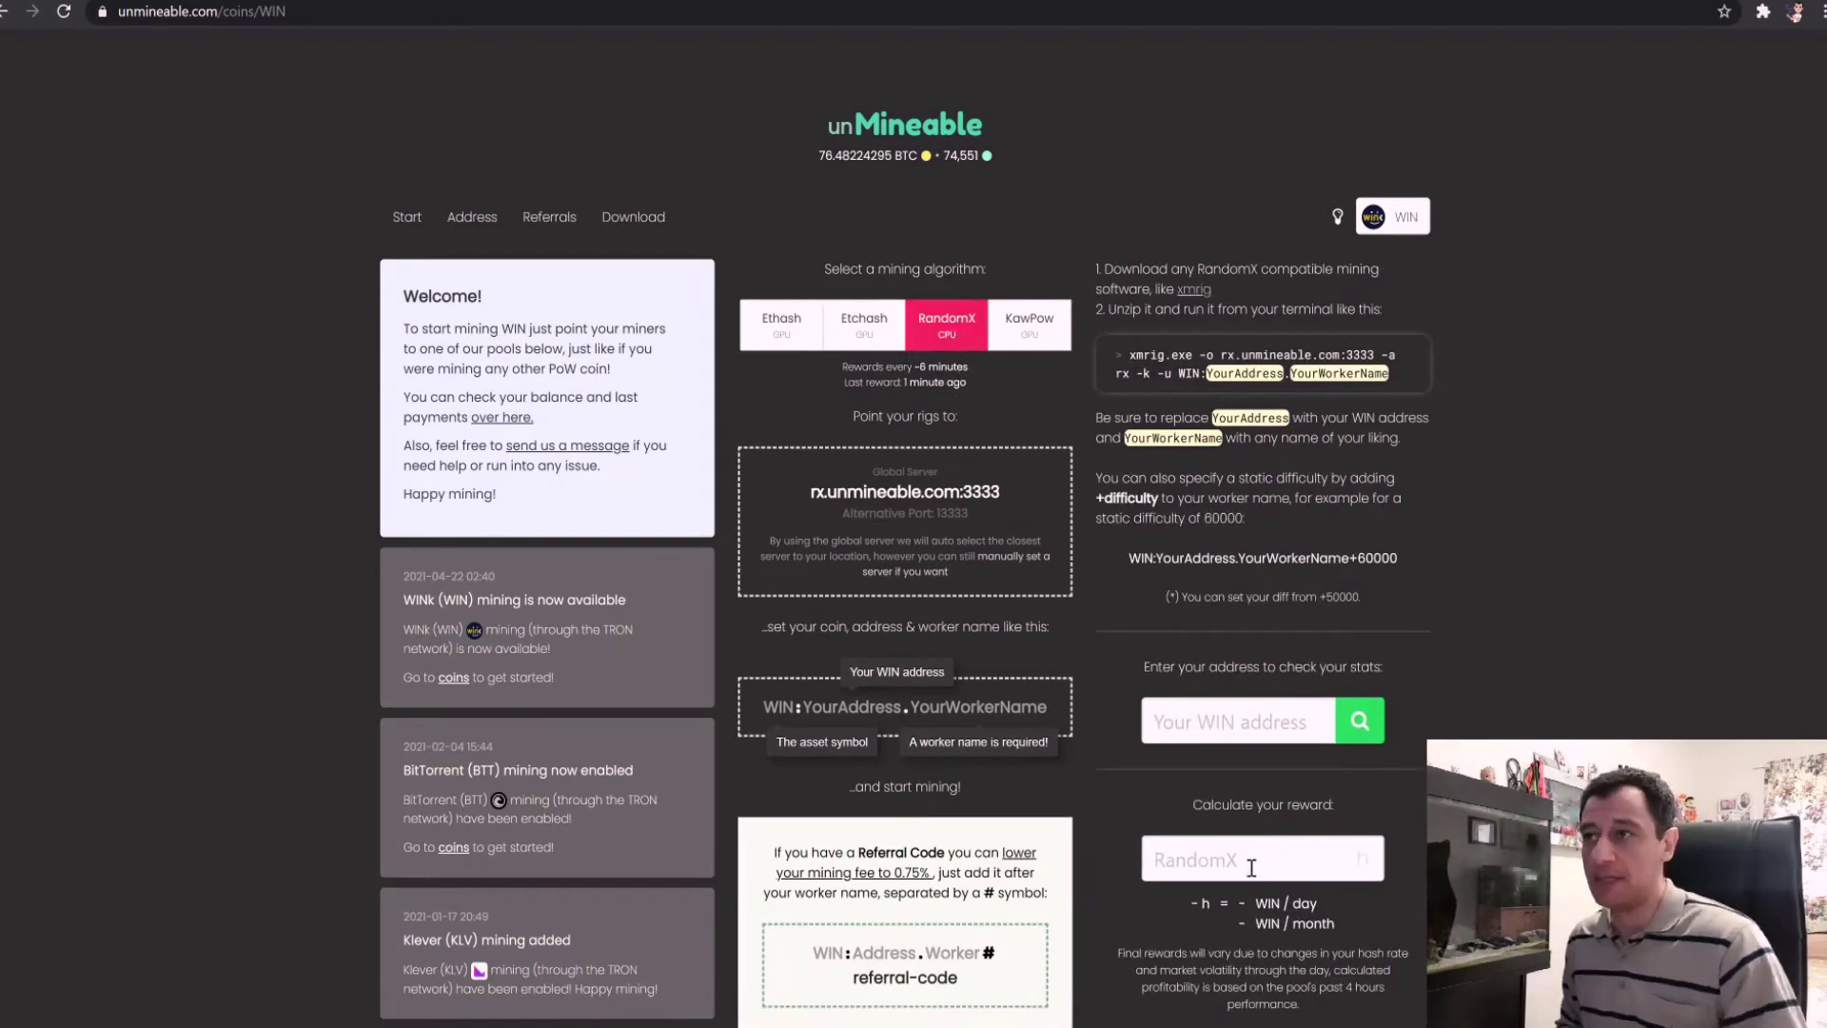
text(3300)
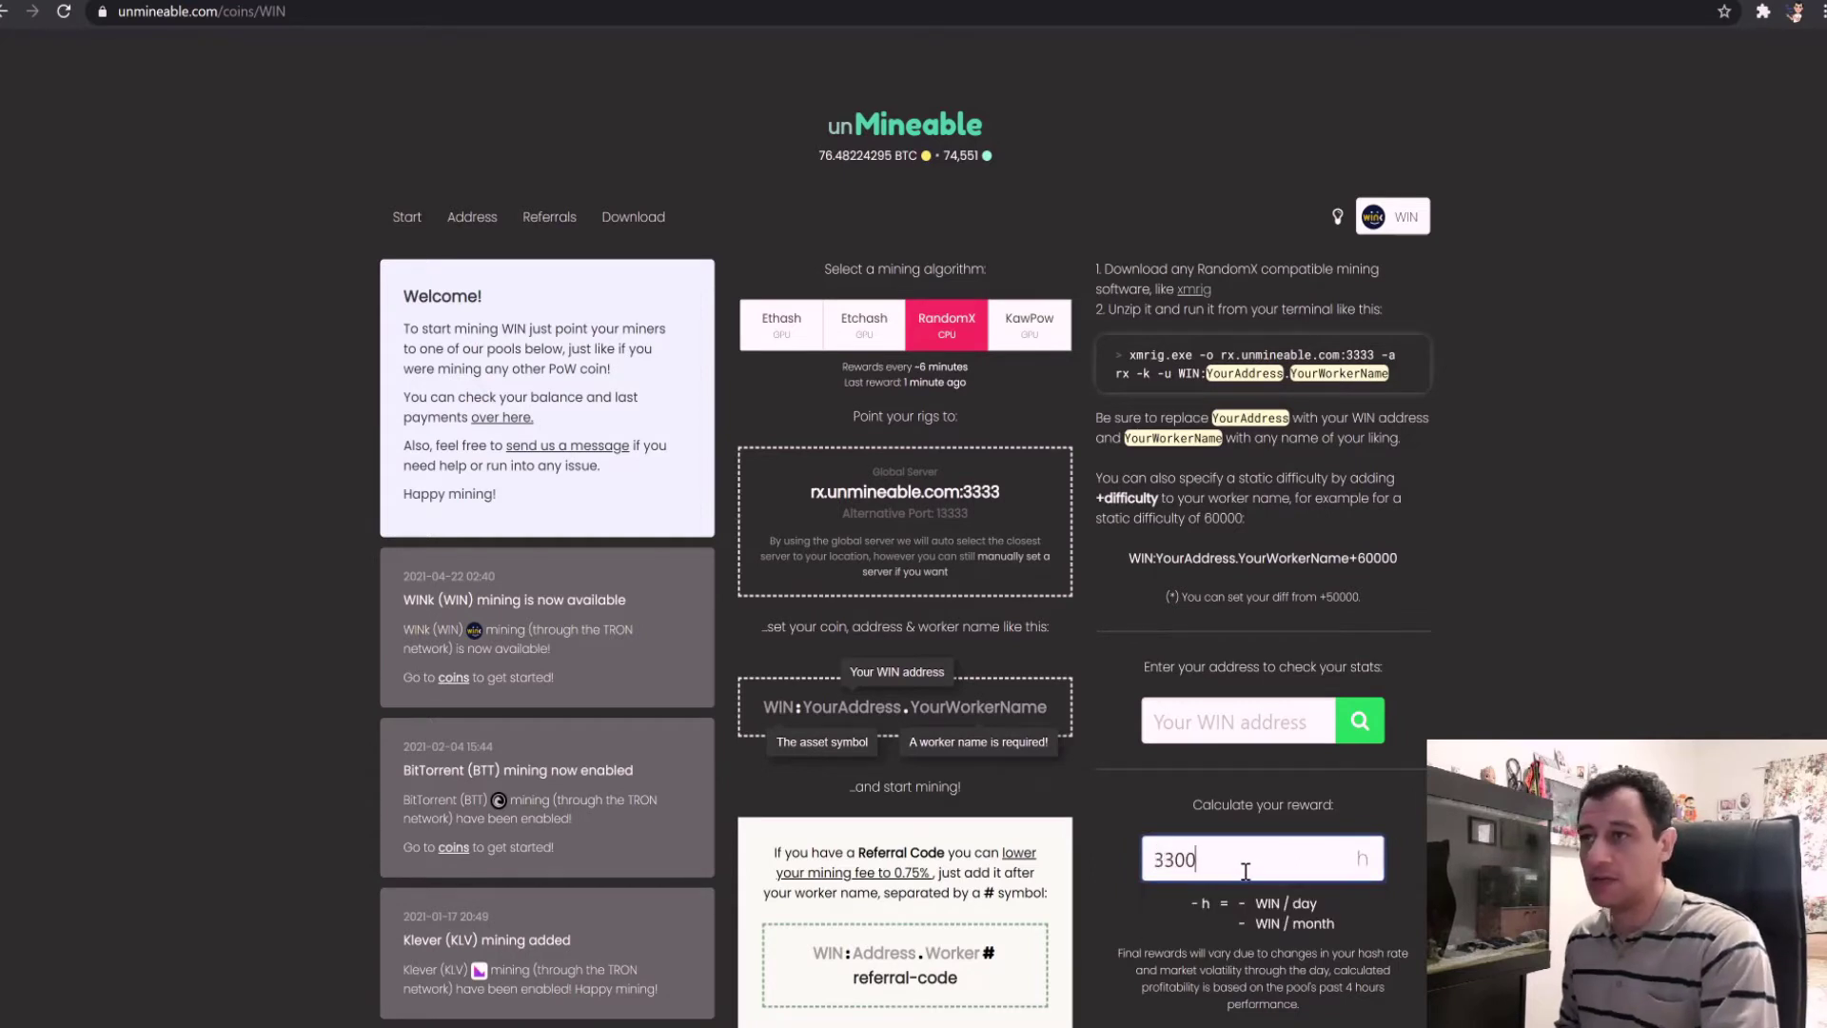
key(Return)
scroll(1237, 804, down, 1)
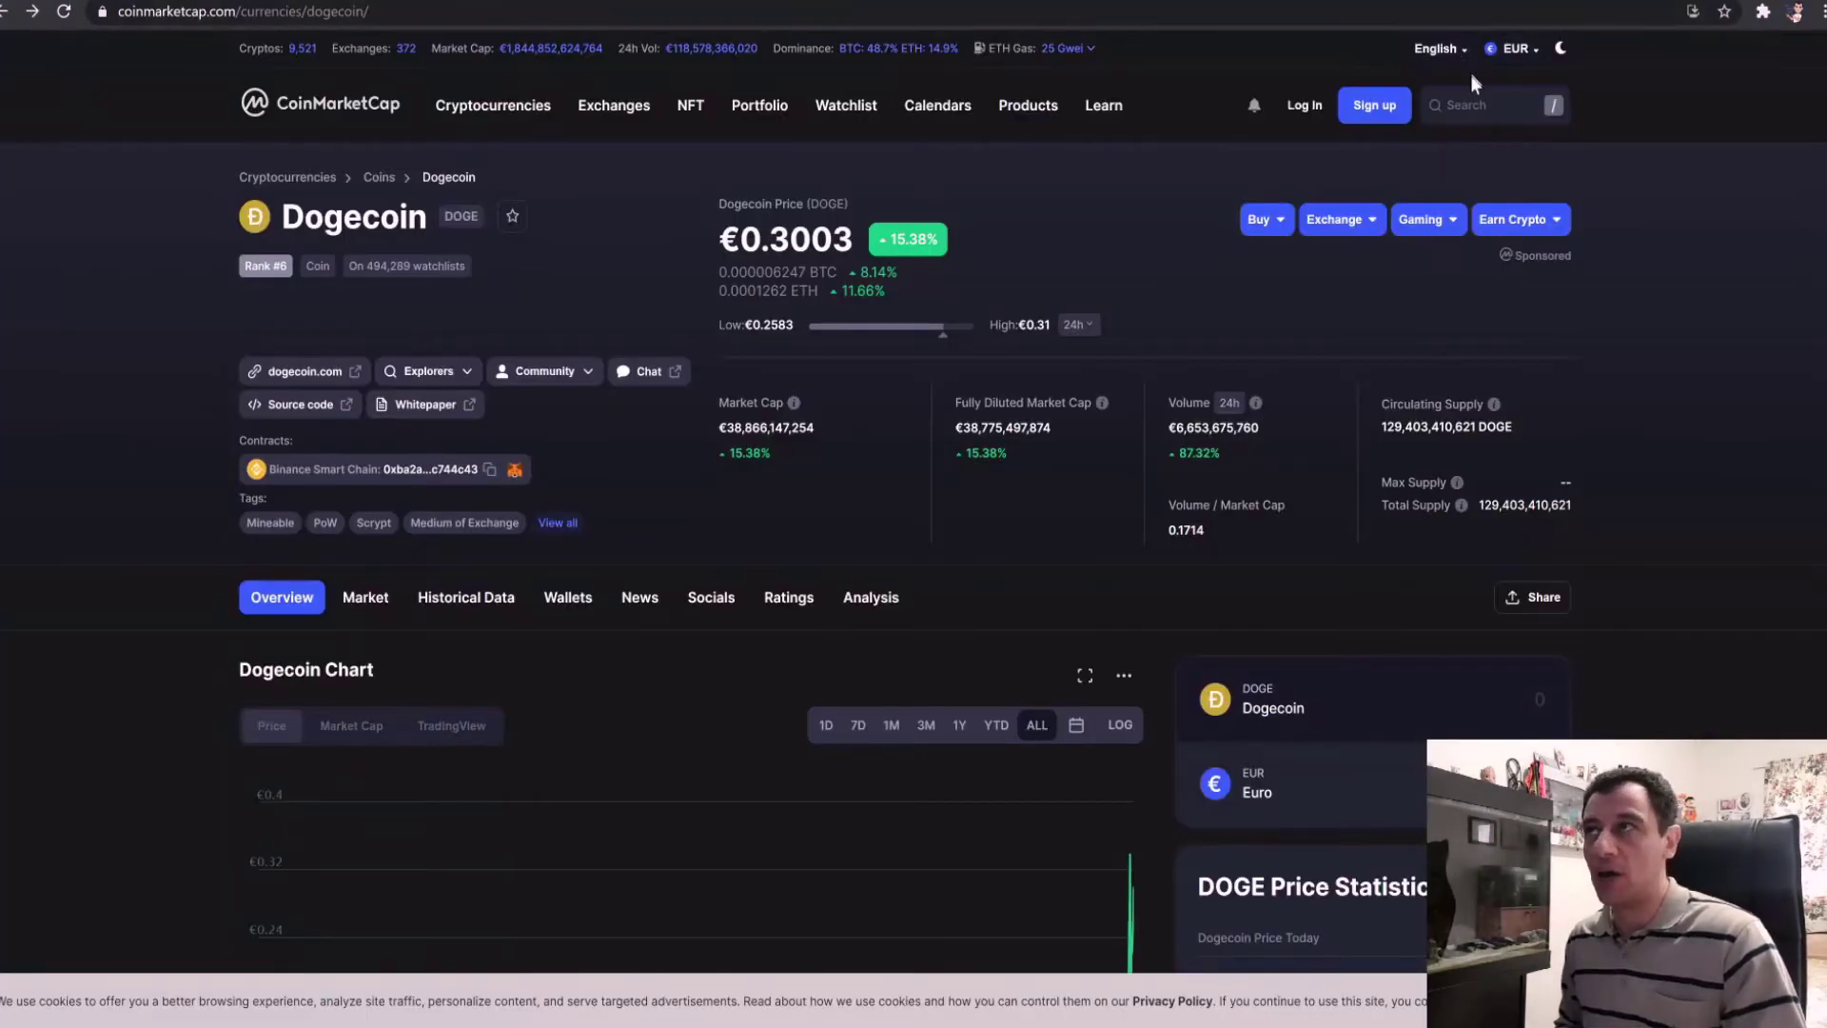
Search CoinMarketCap for "wink" and open the WINkLink price page
click(1466, 112)
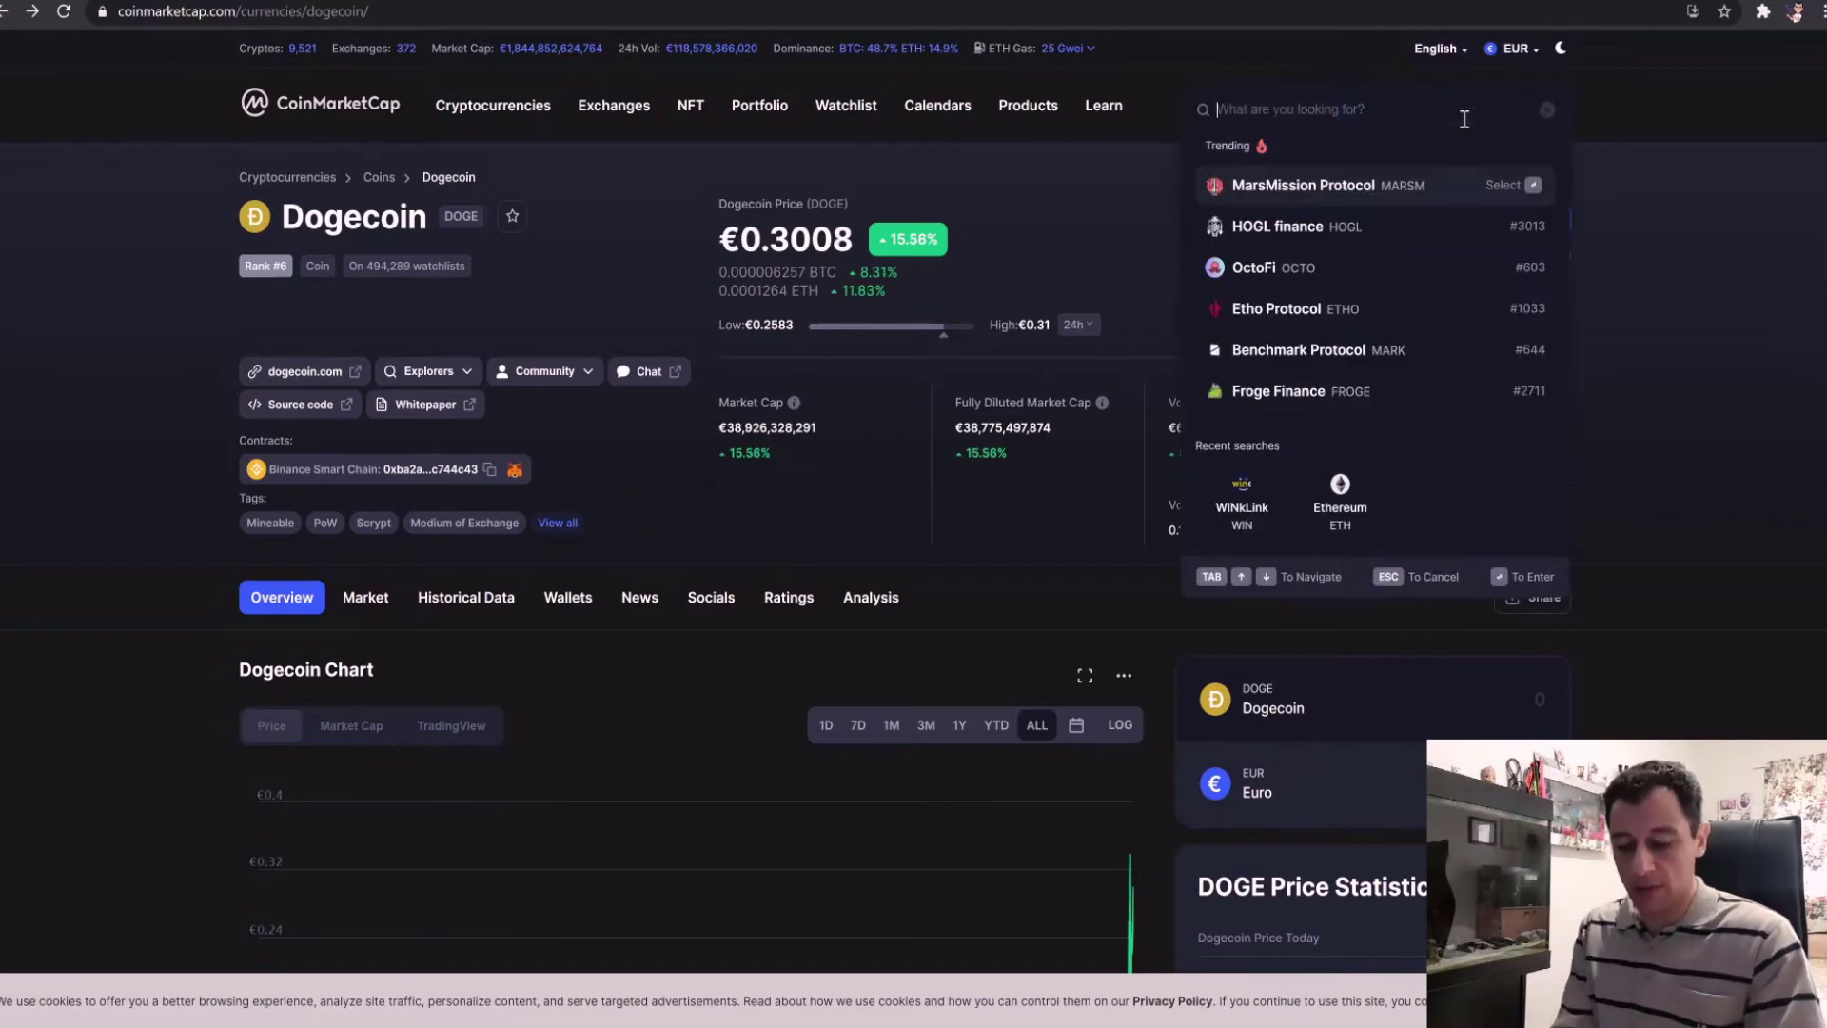
text(wink)
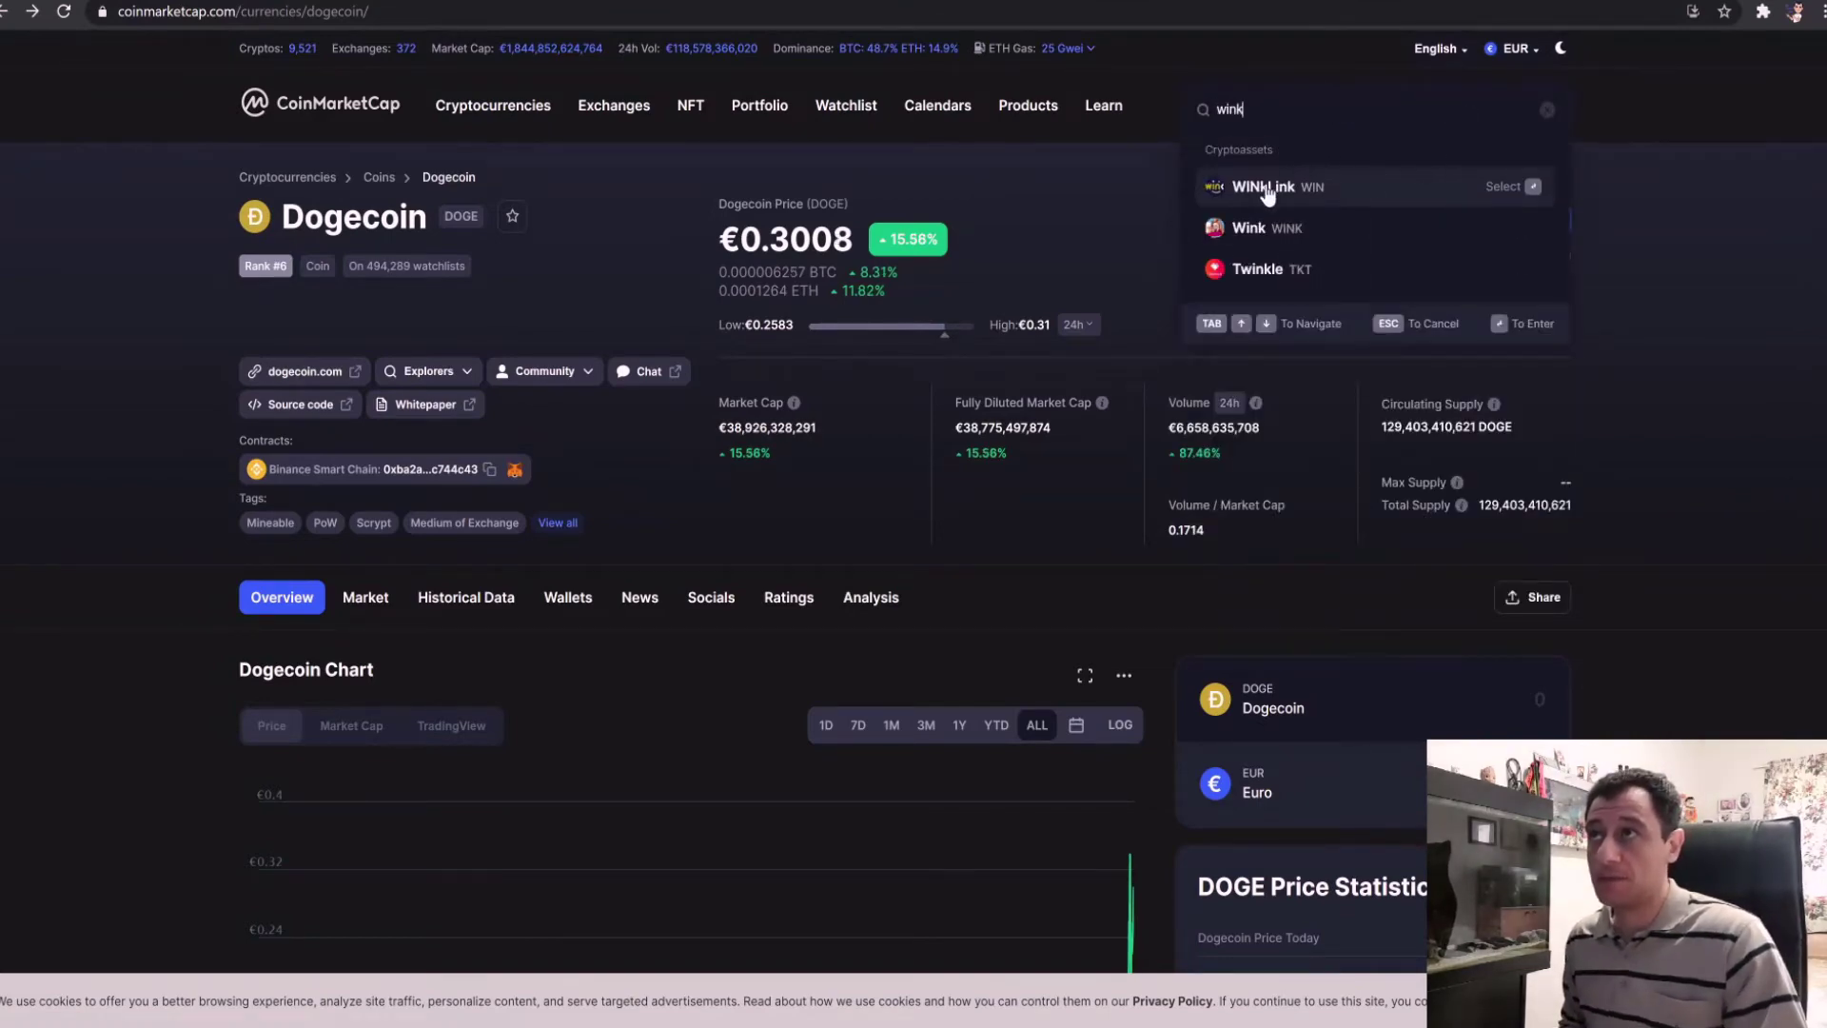
click(1269, 190)
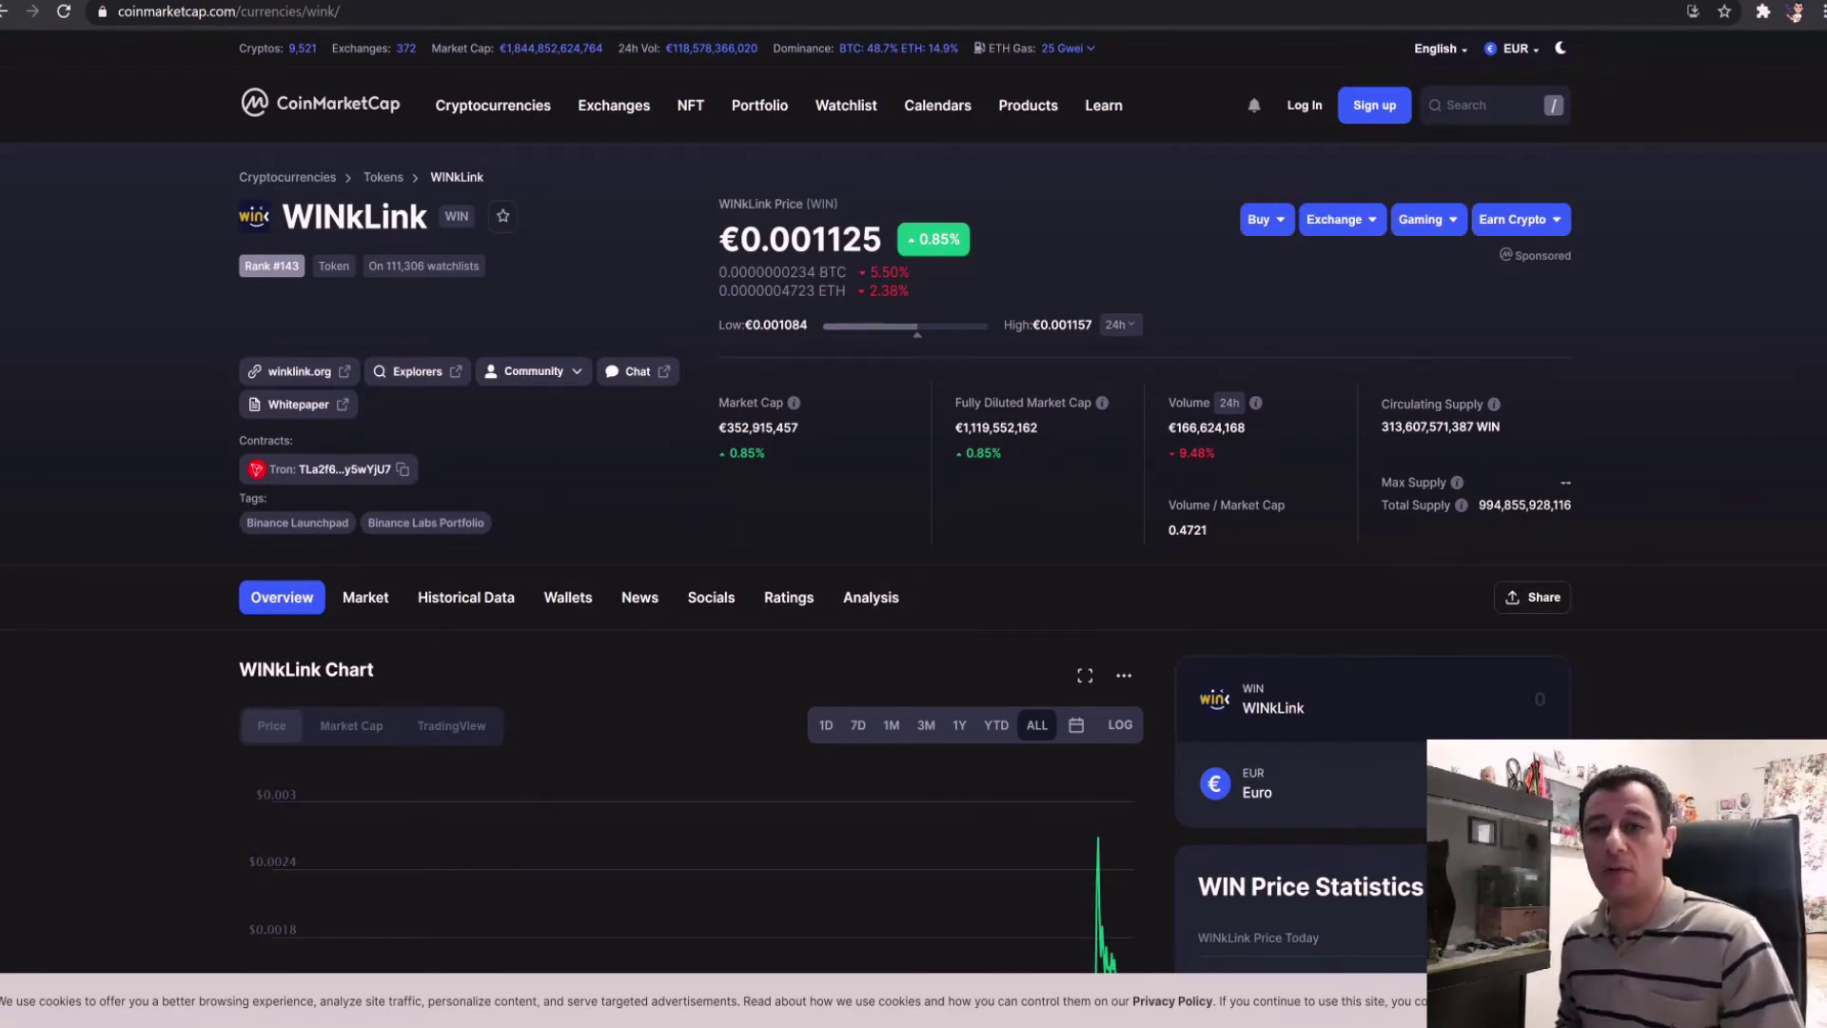
Clear the Calculator and work out the daily WIN reward in euros as 0.001125 × 269
key(alt+Tab)
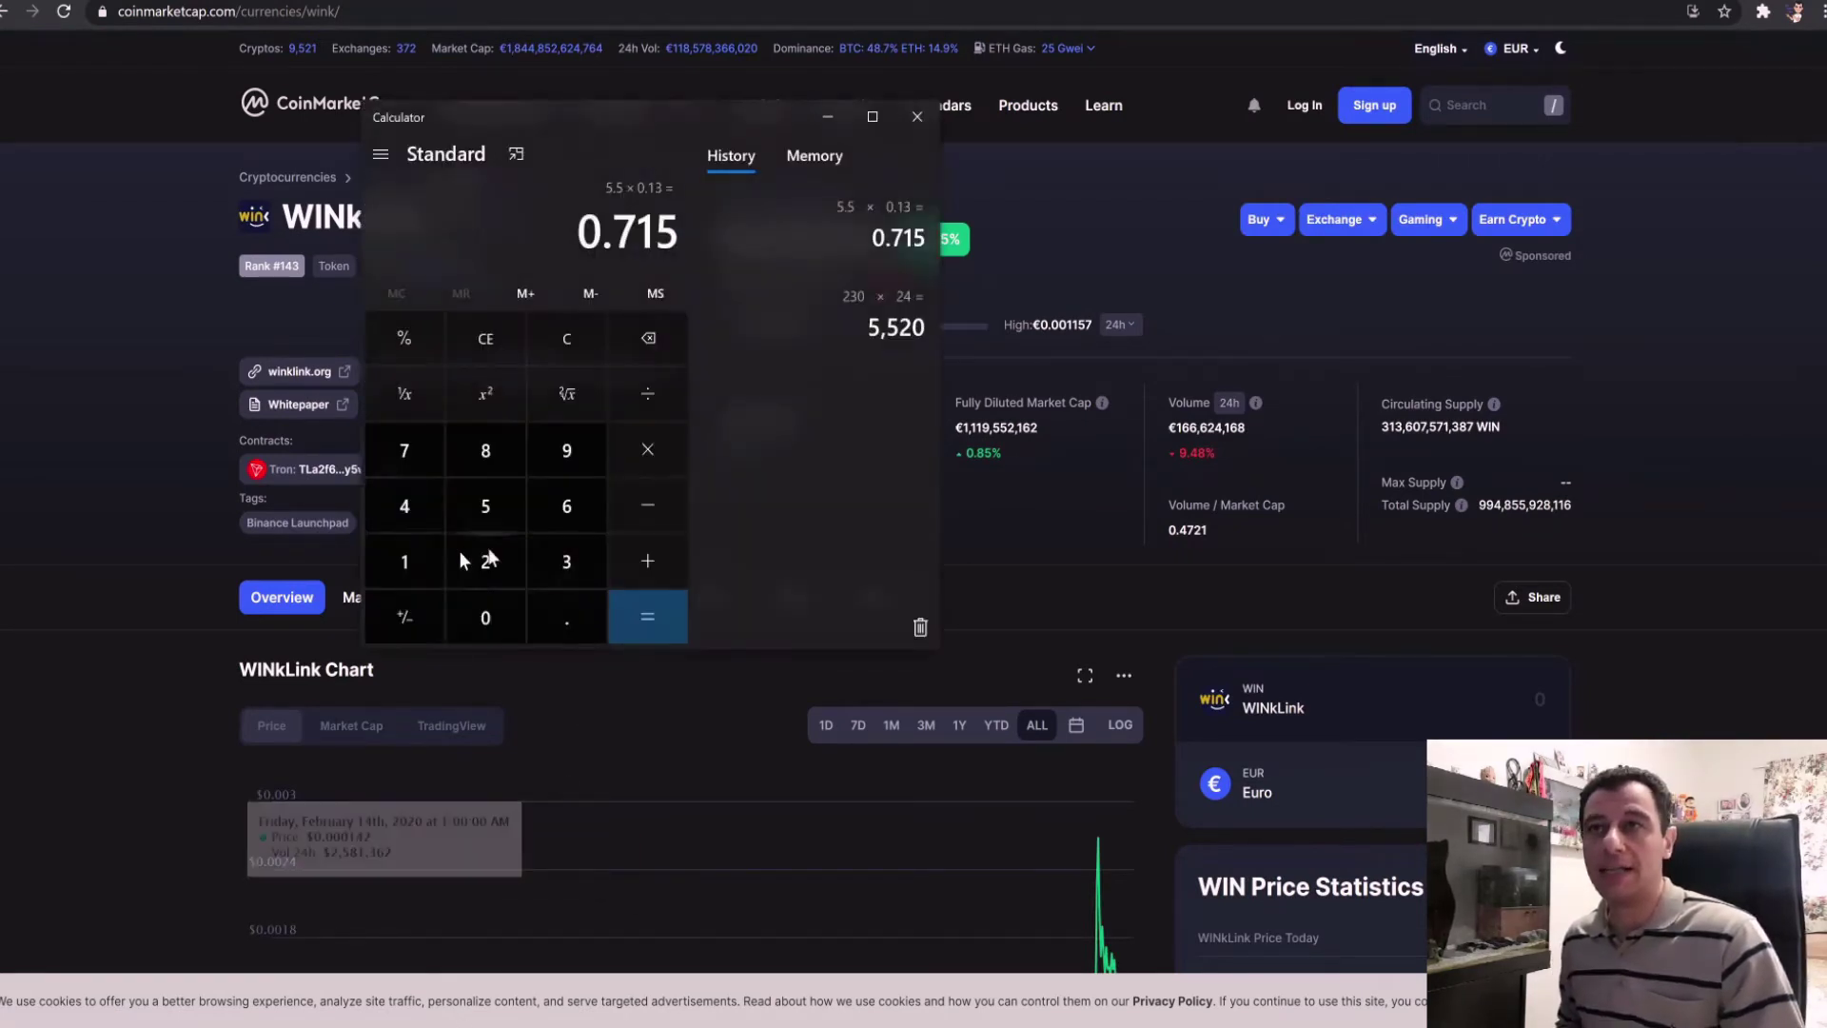
click(553, 351)
drag(609, 124, 771, 268)
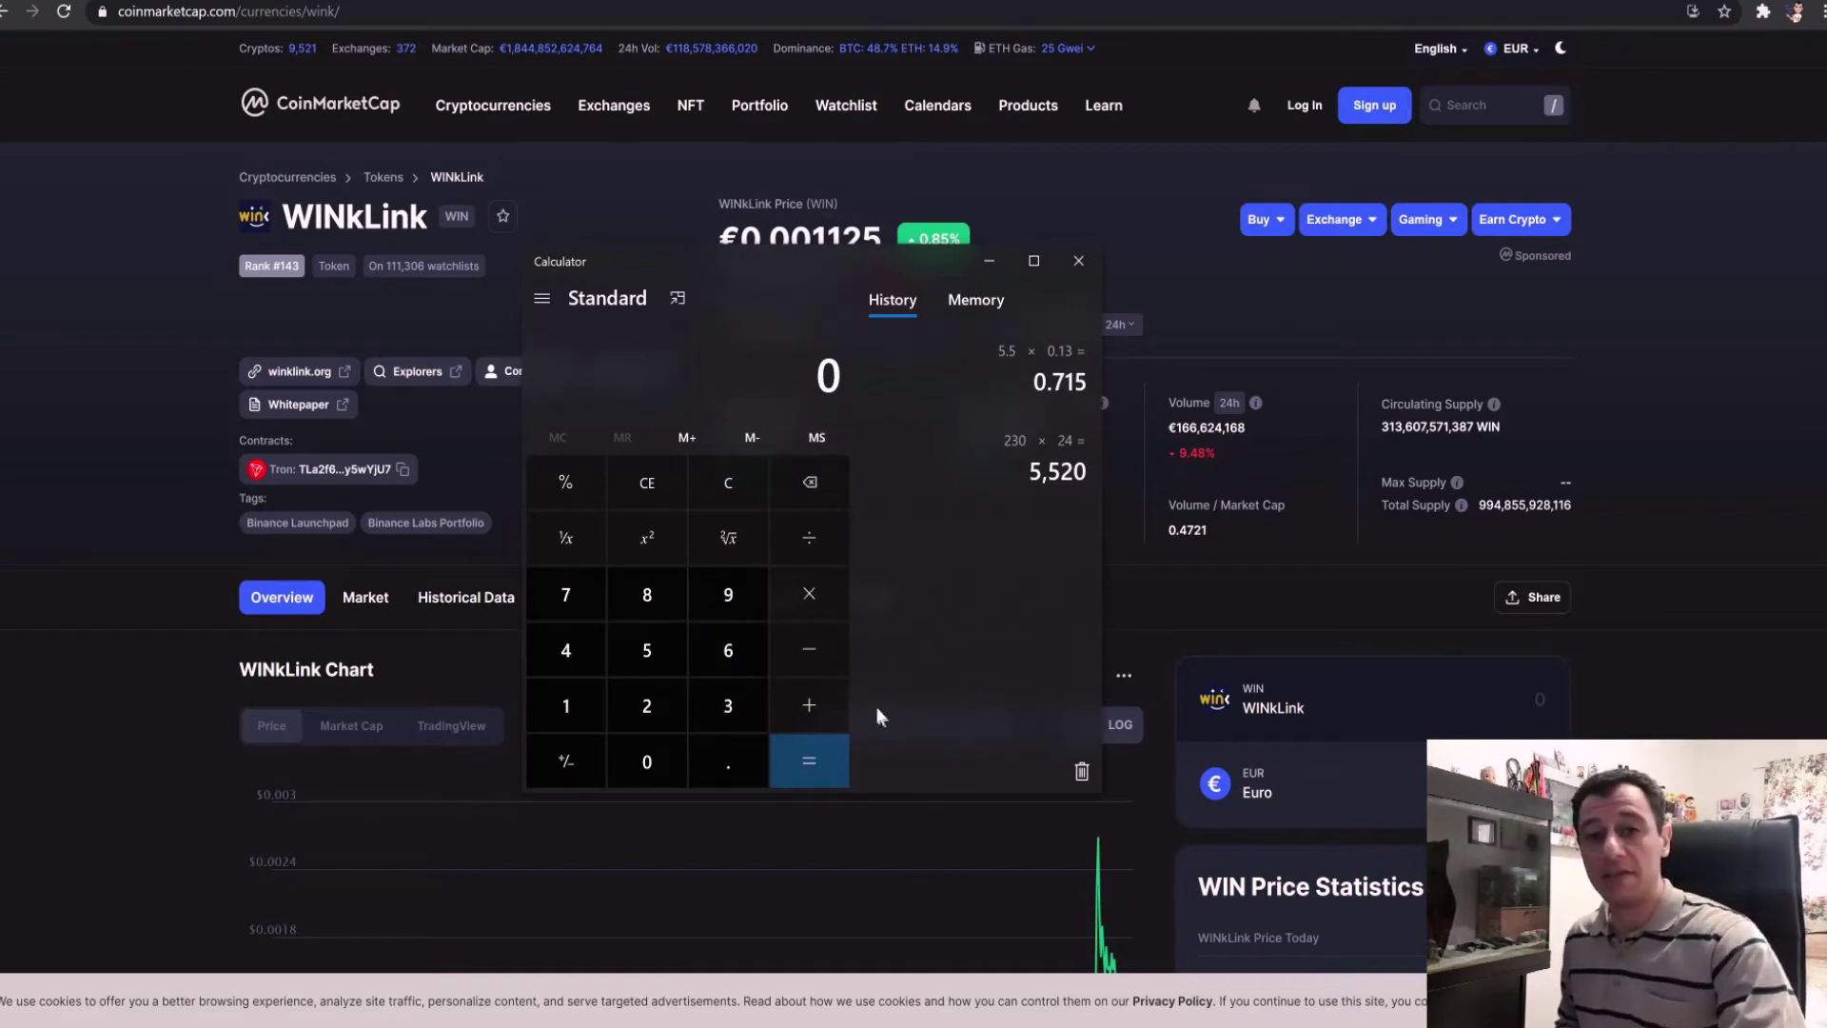
drag(775, 267, 625, 394)
text(.001)
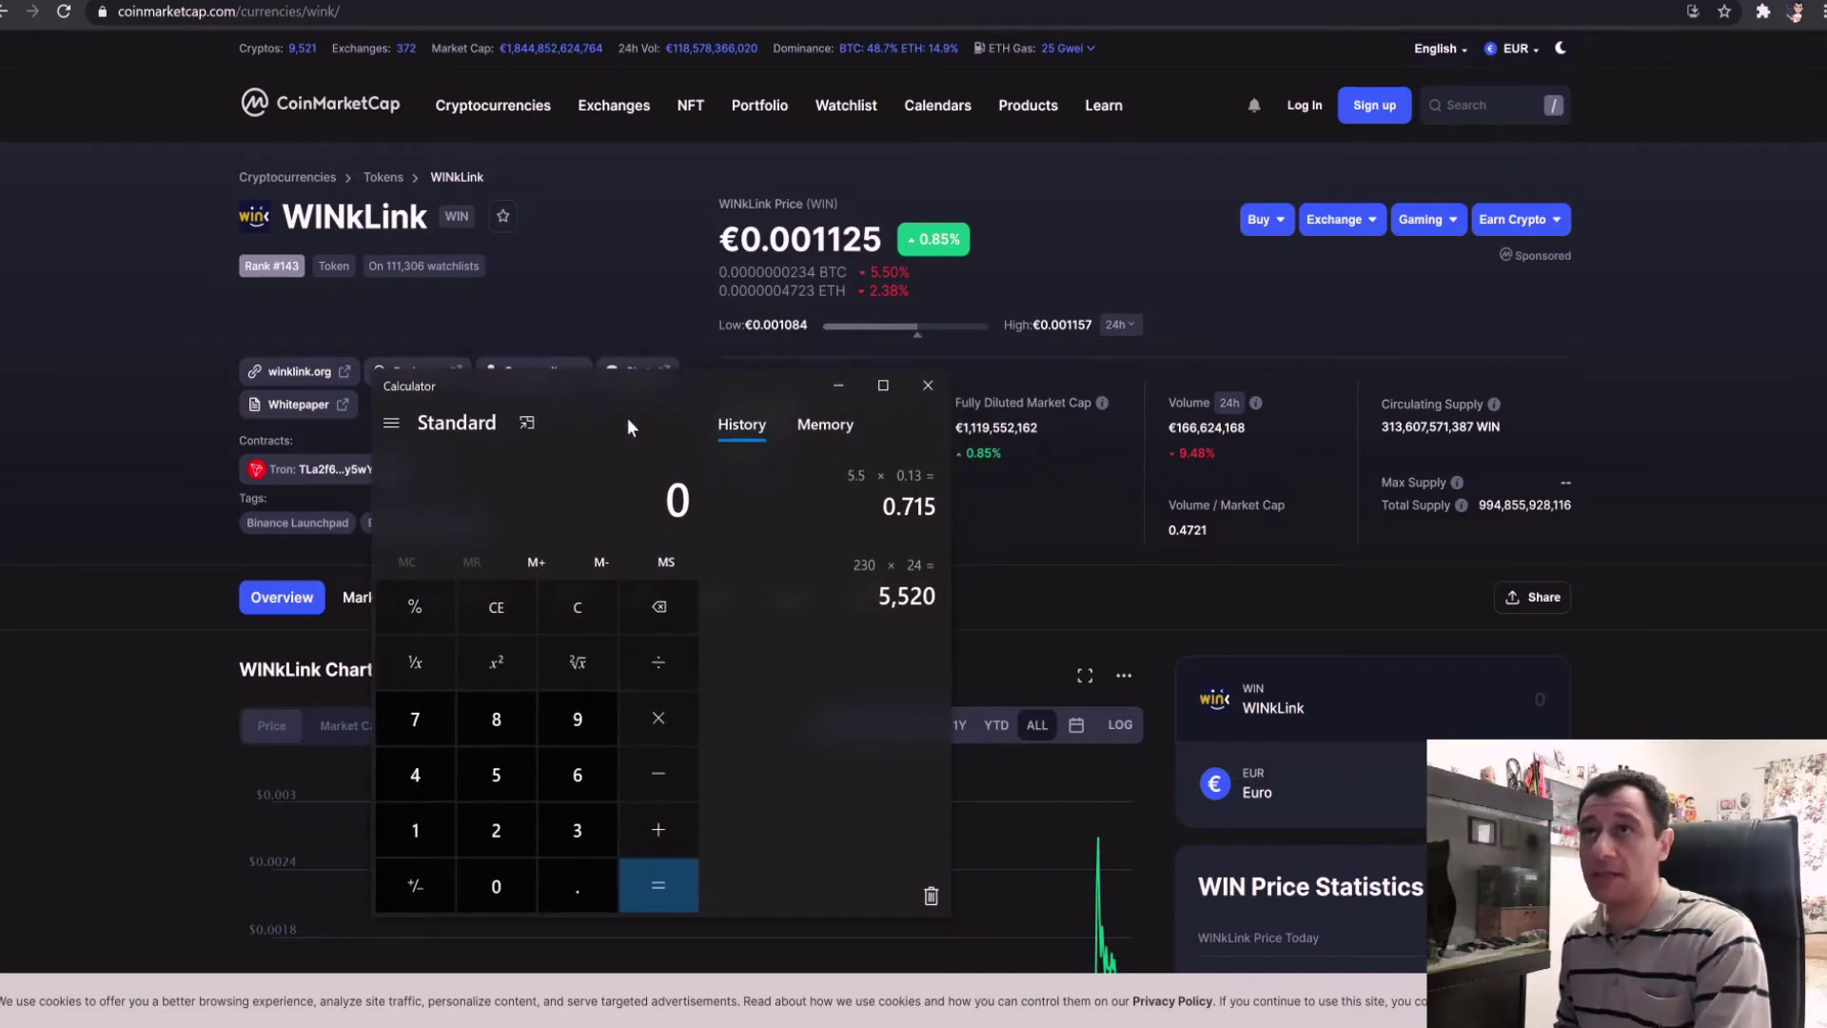
text(125)
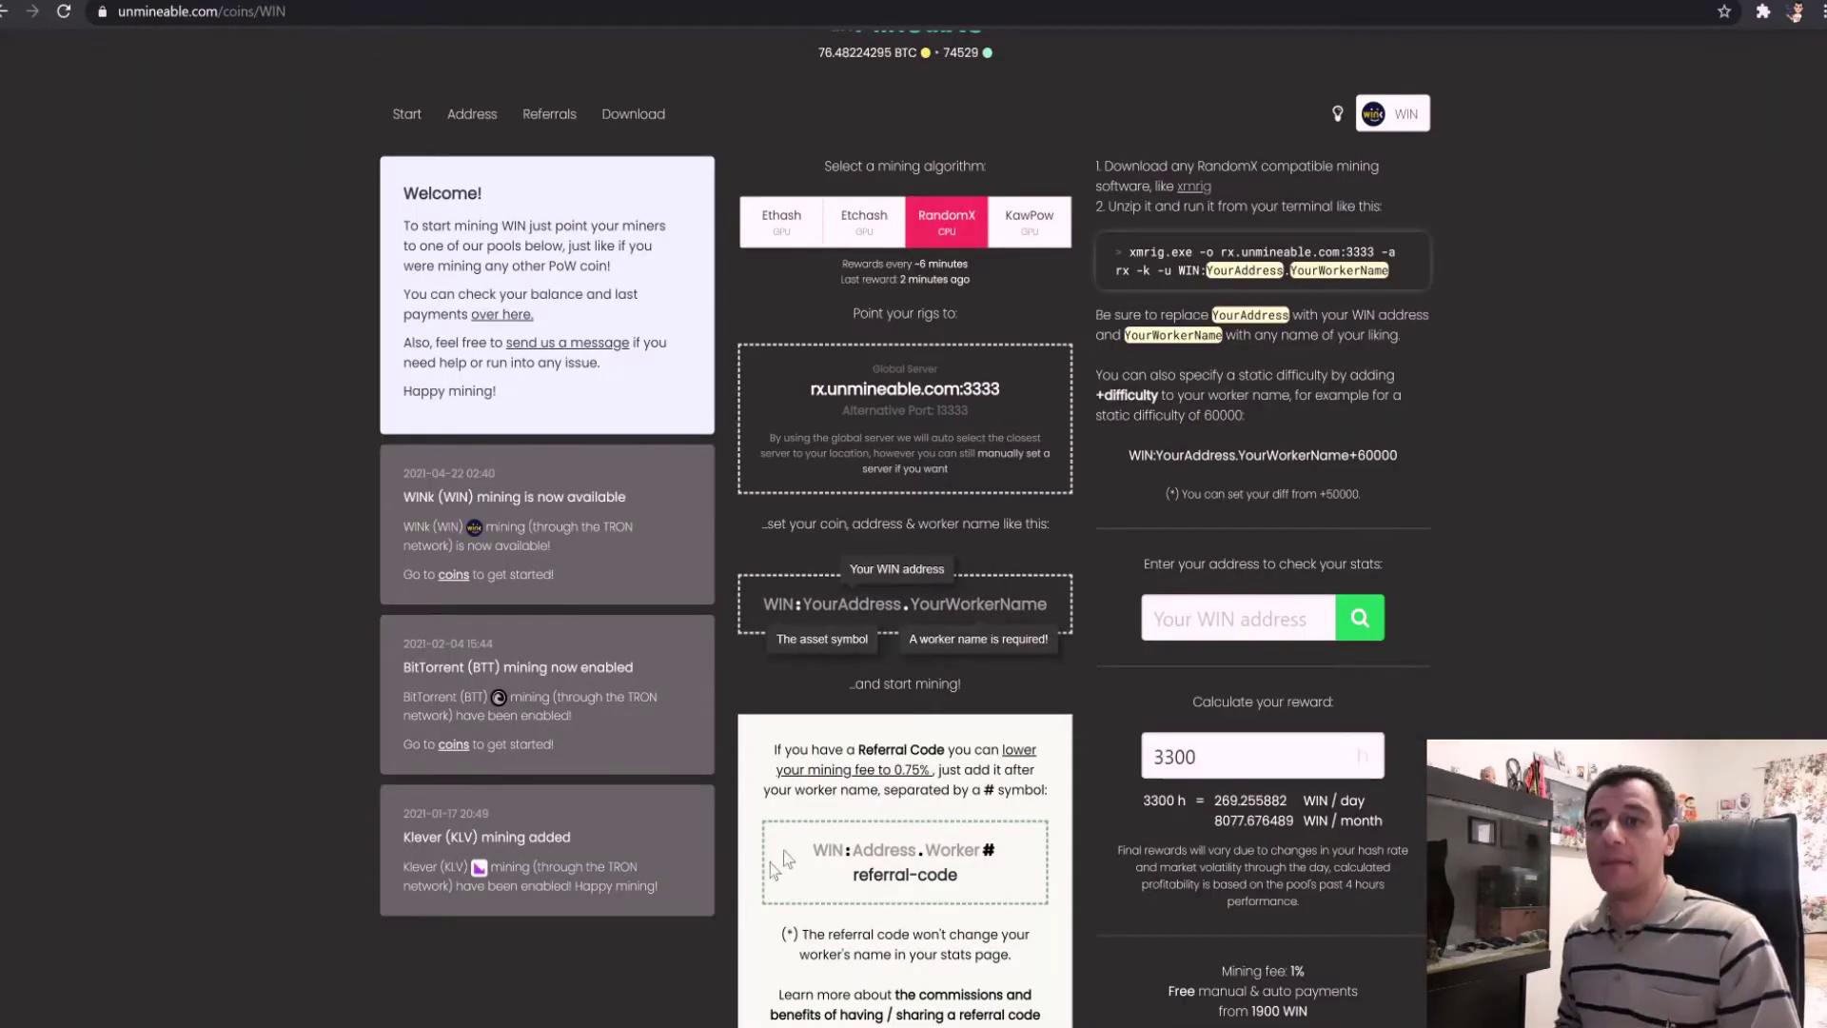
key(alt+Tab)
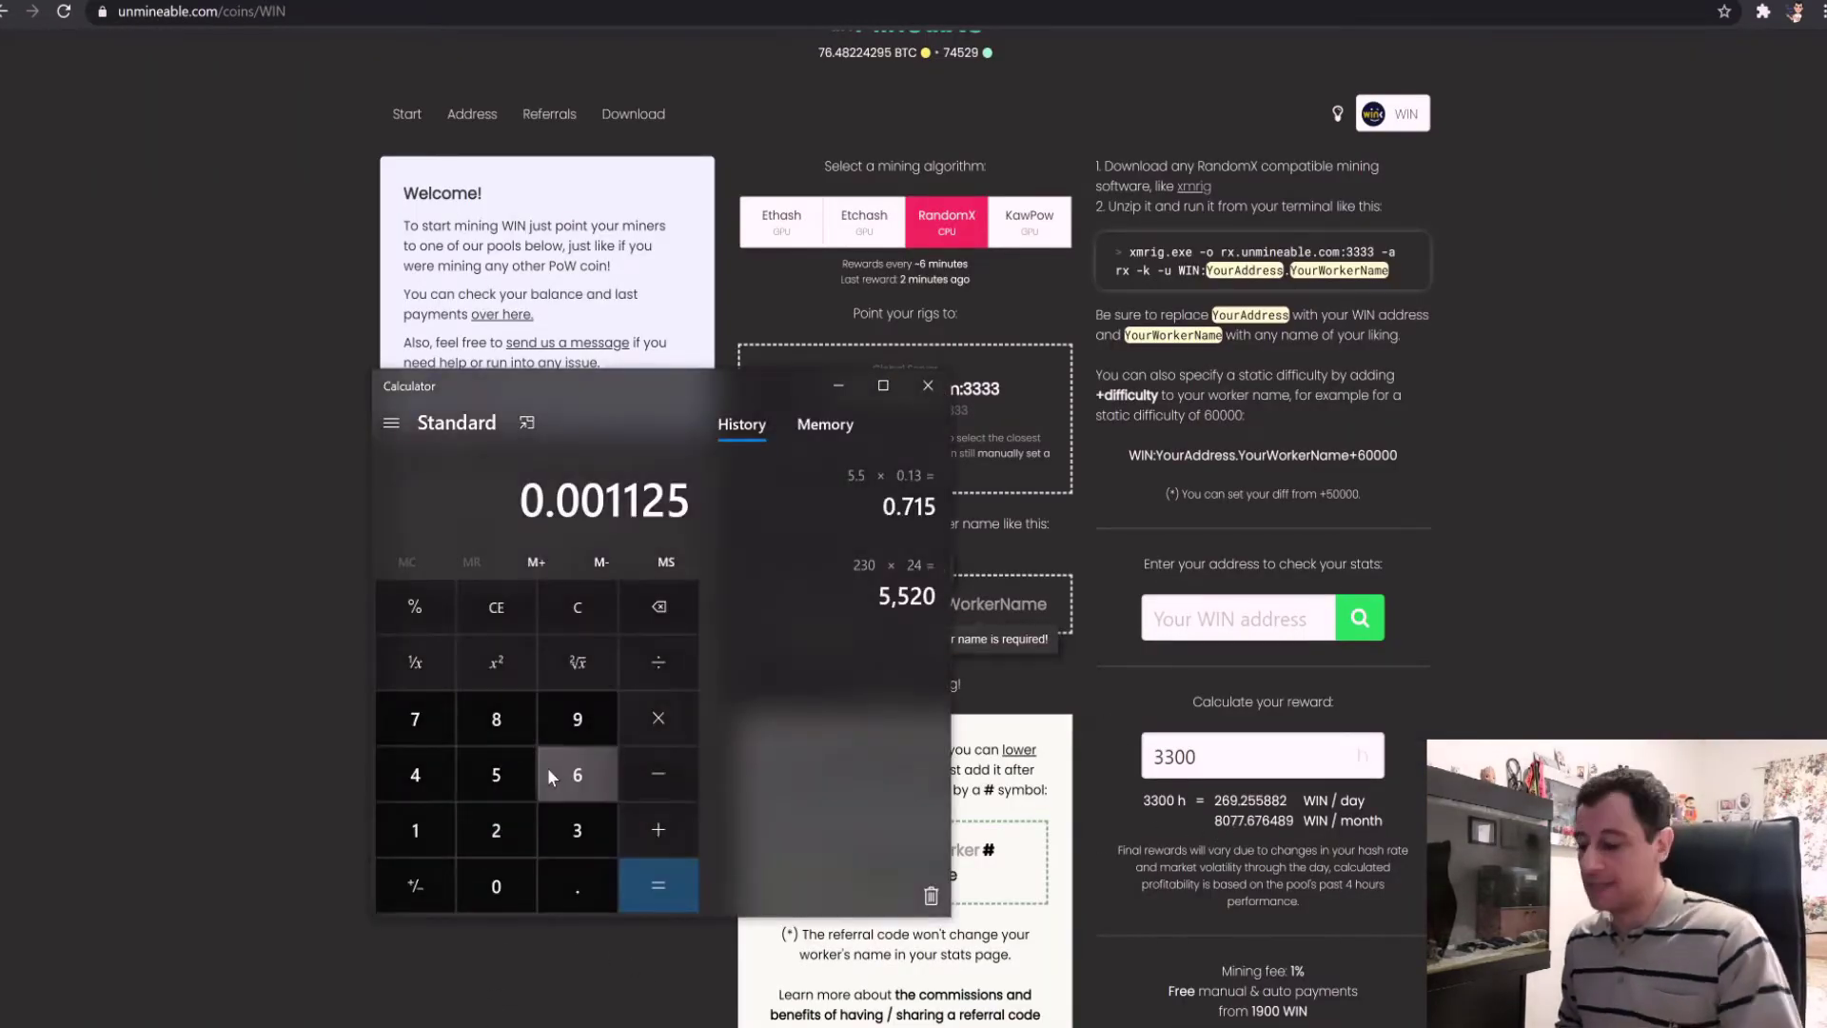
text(*269)
key(Return)
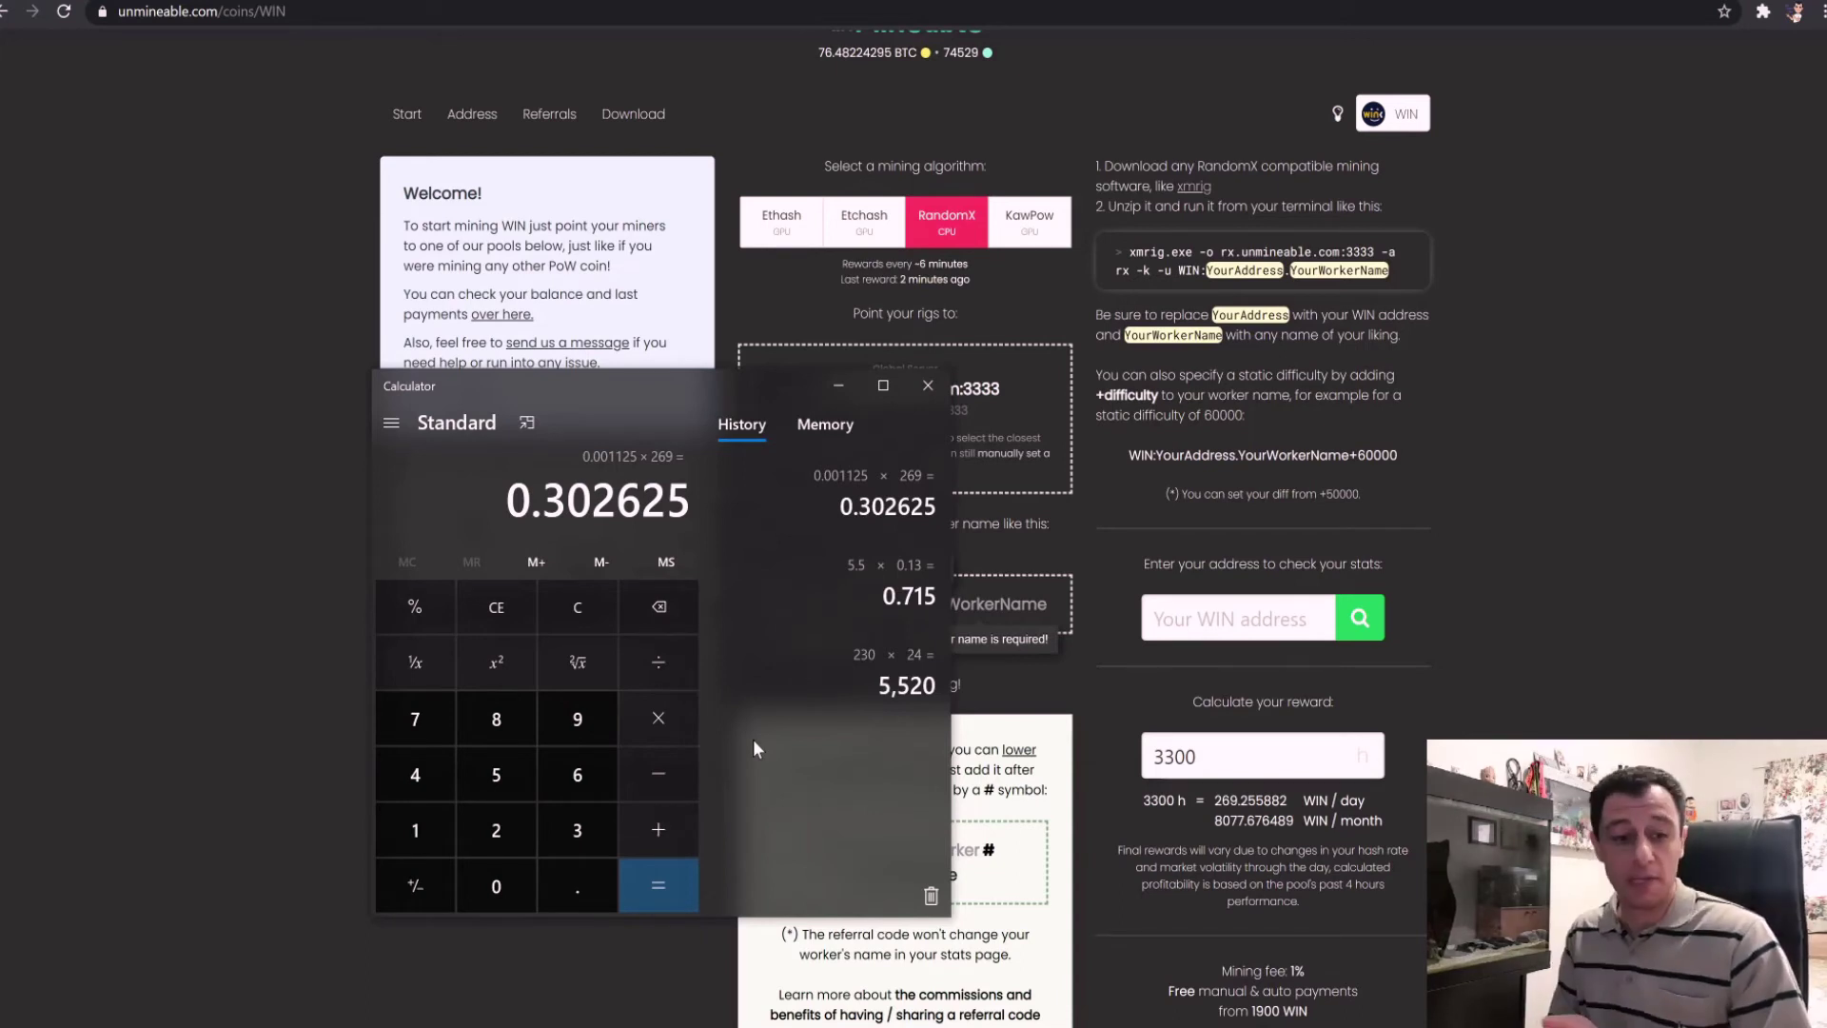
Check the CPU performance graph in Task Manager, closing Task Manager and the Calculator when done
right_click(1024, 1026)
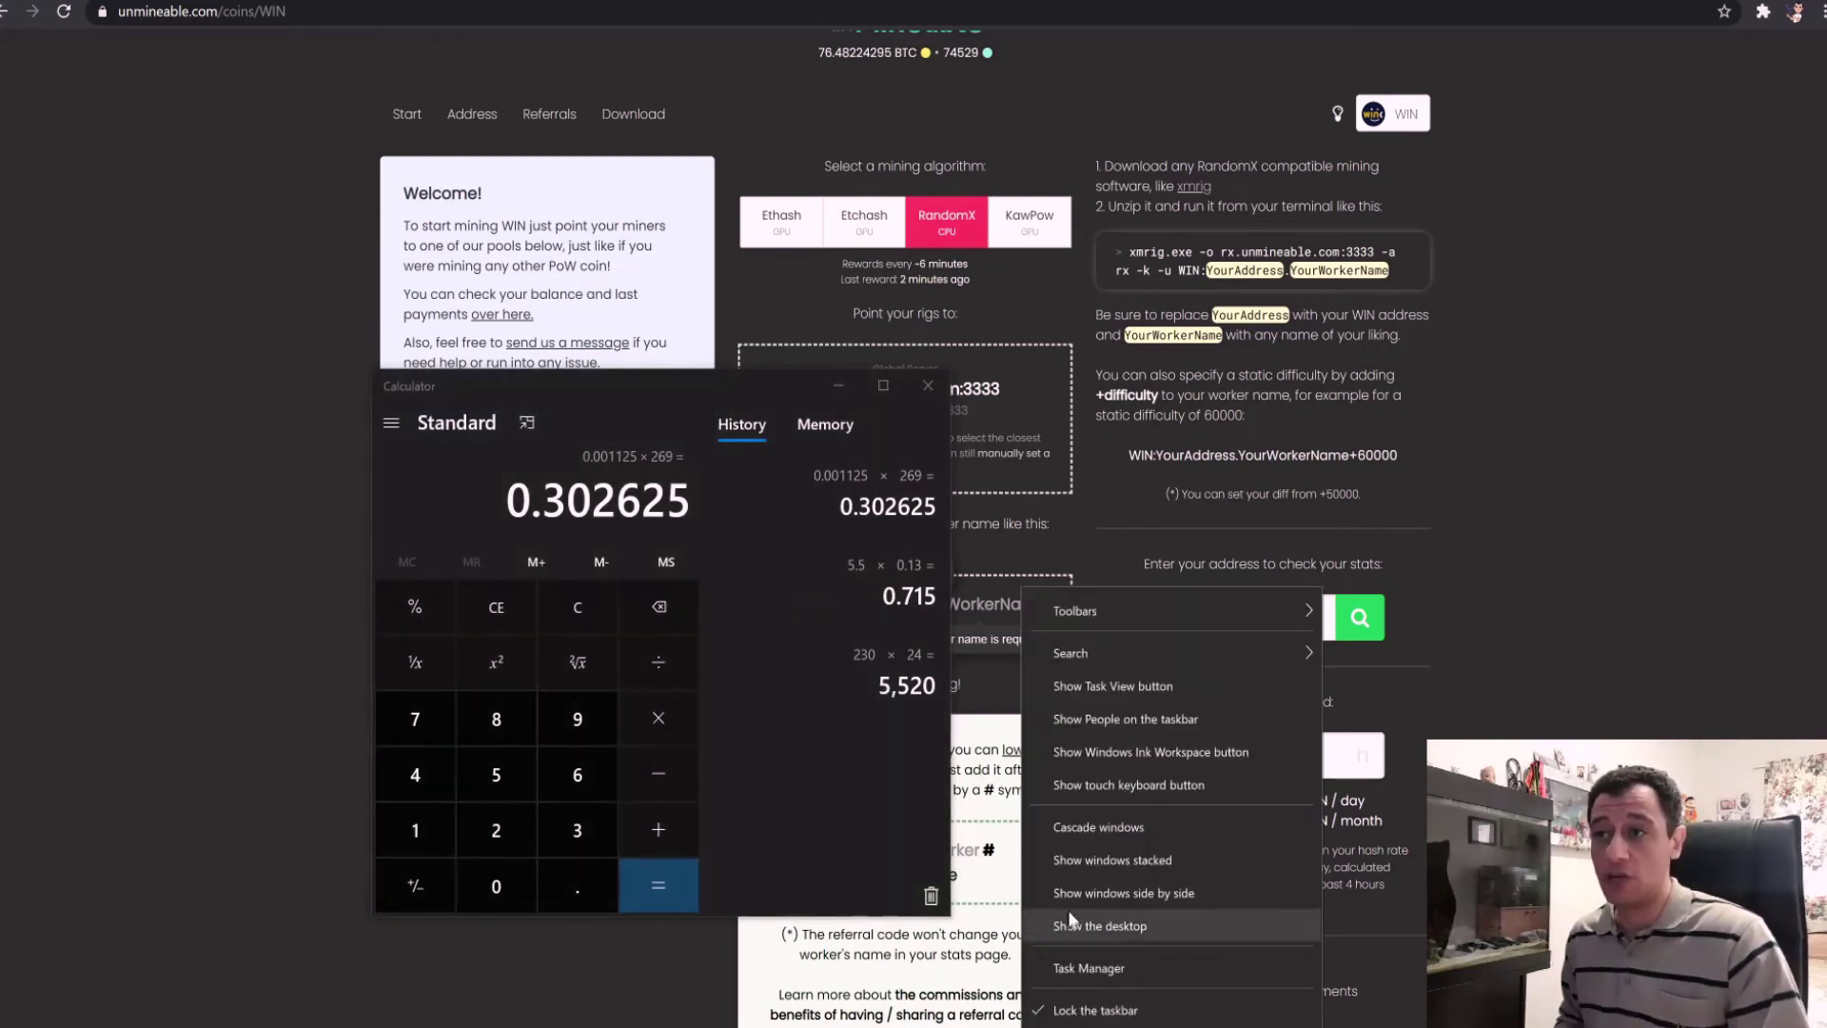
click(1085, 969)
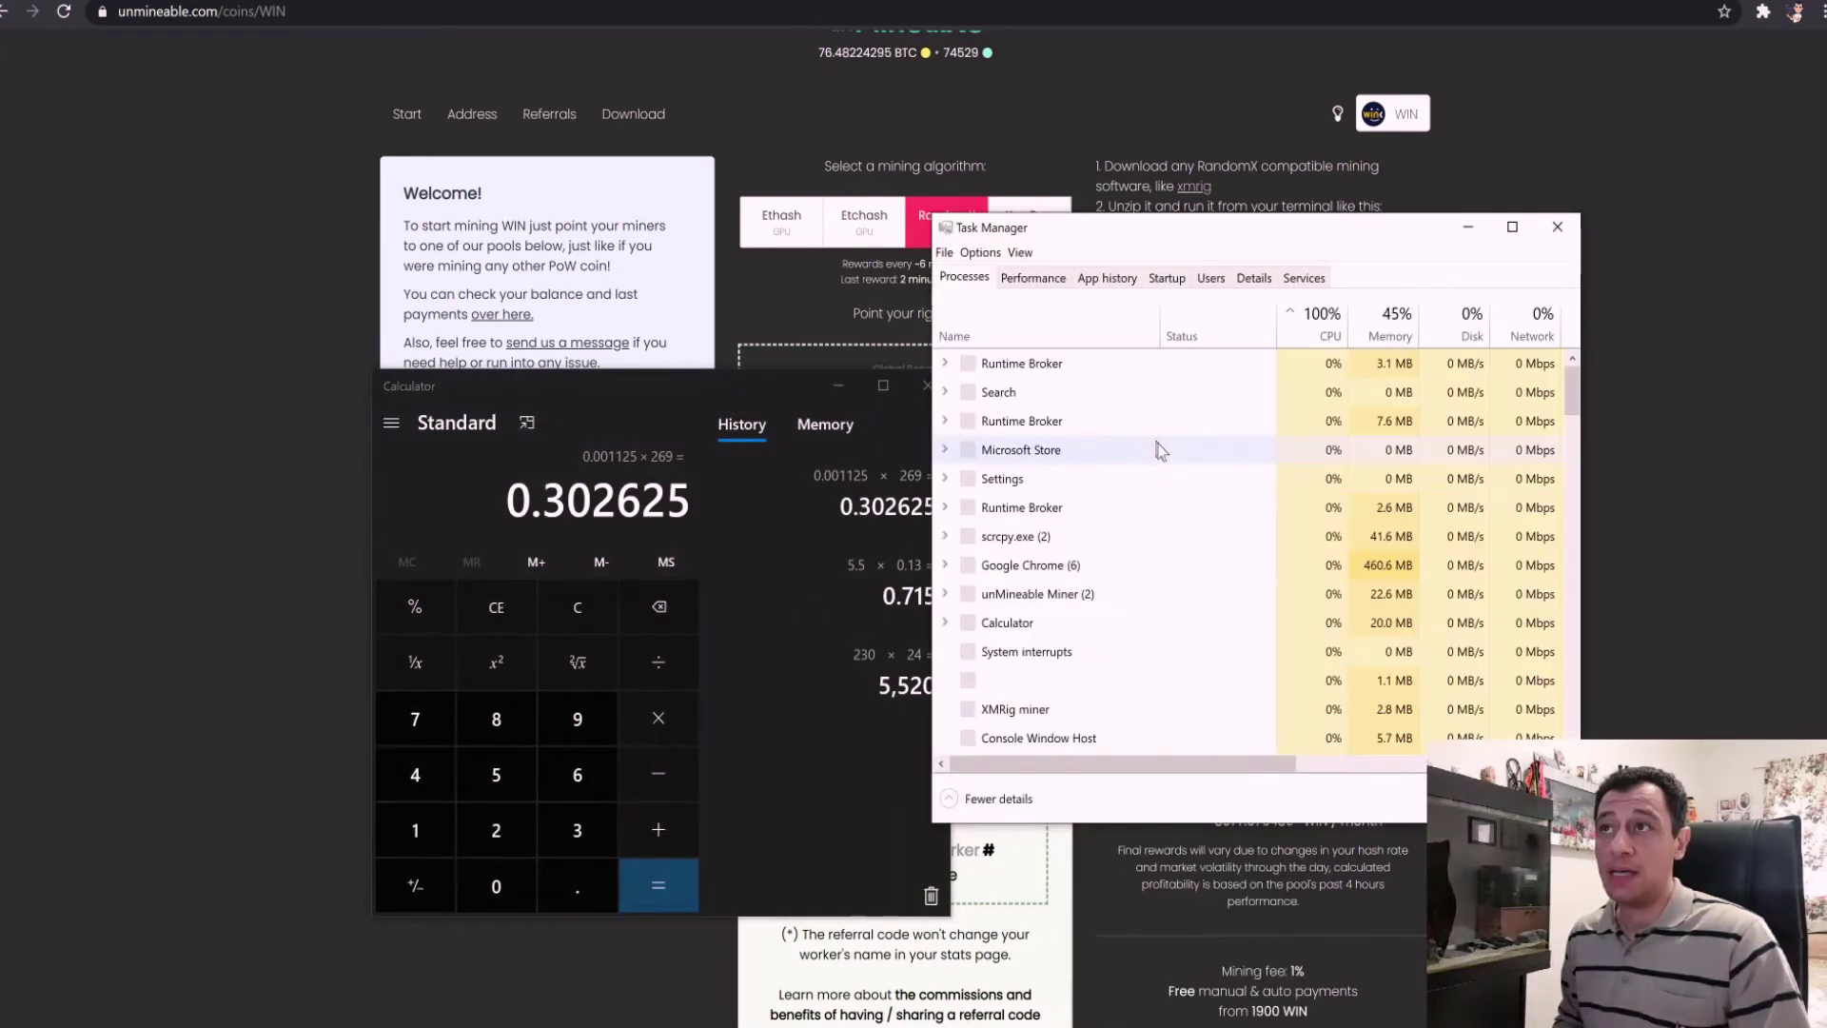
click(1035, 278)
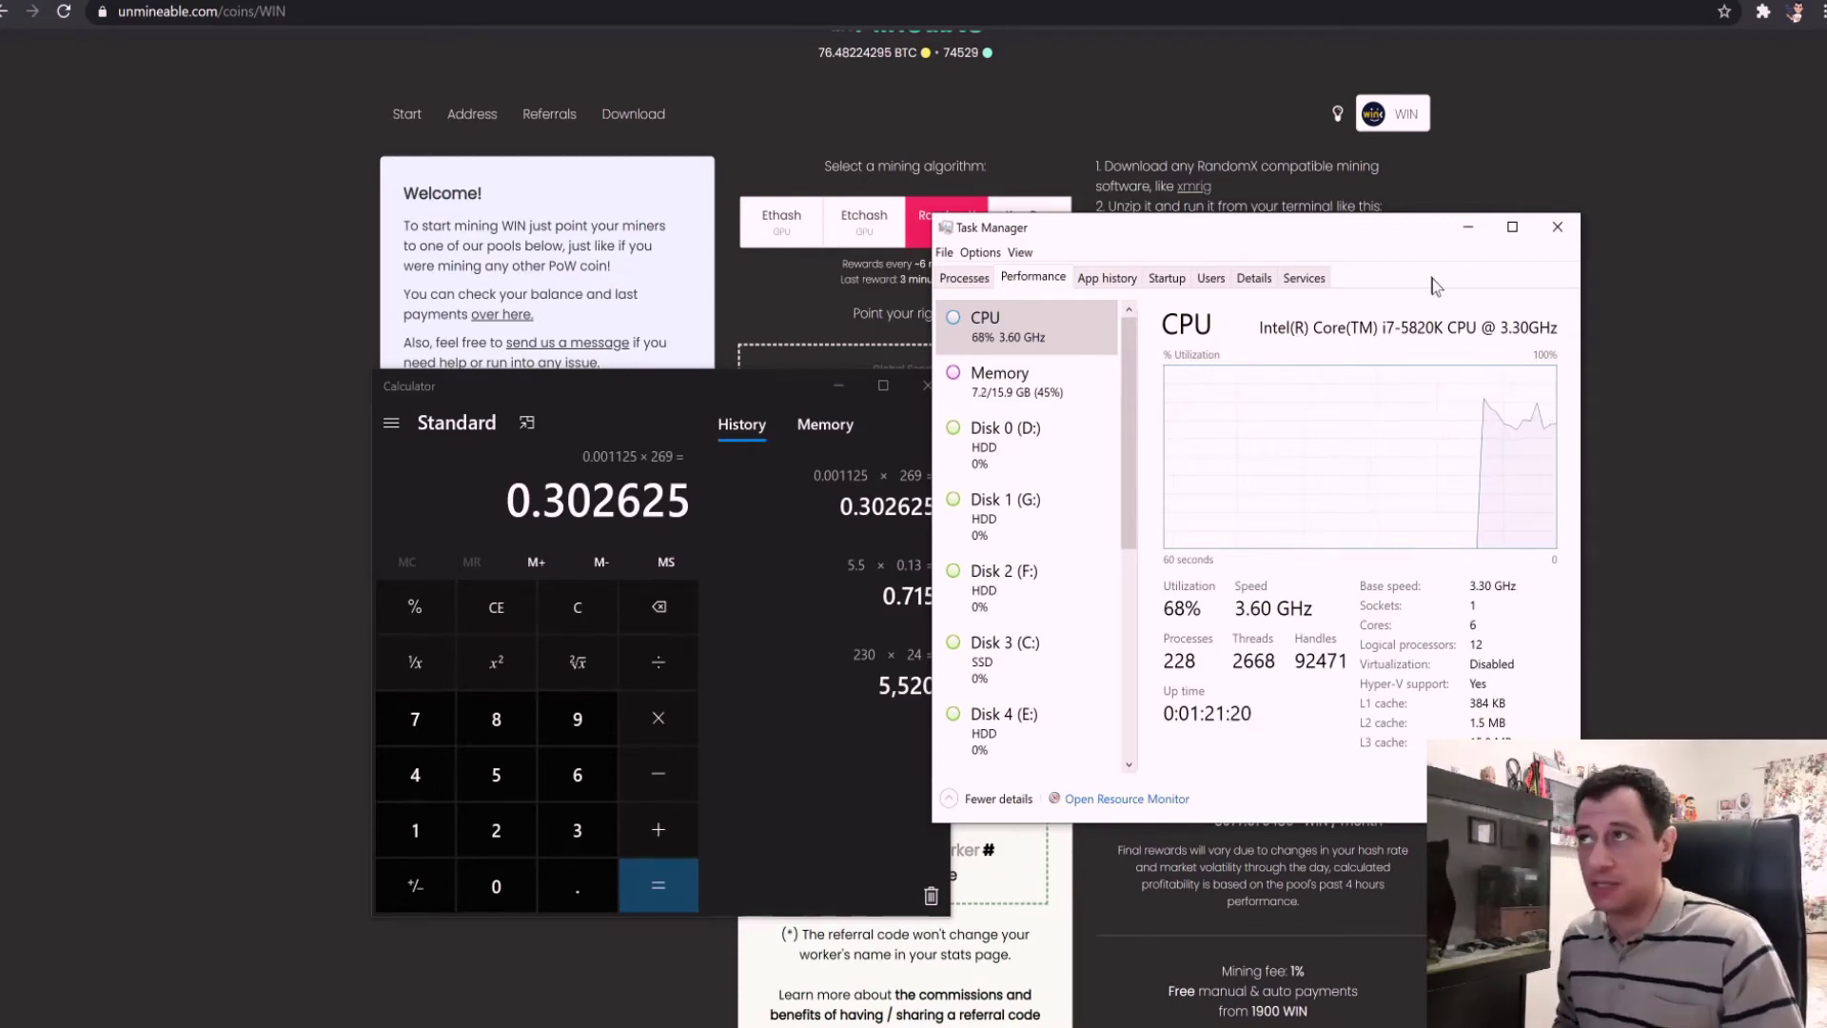
click(1558, 233)
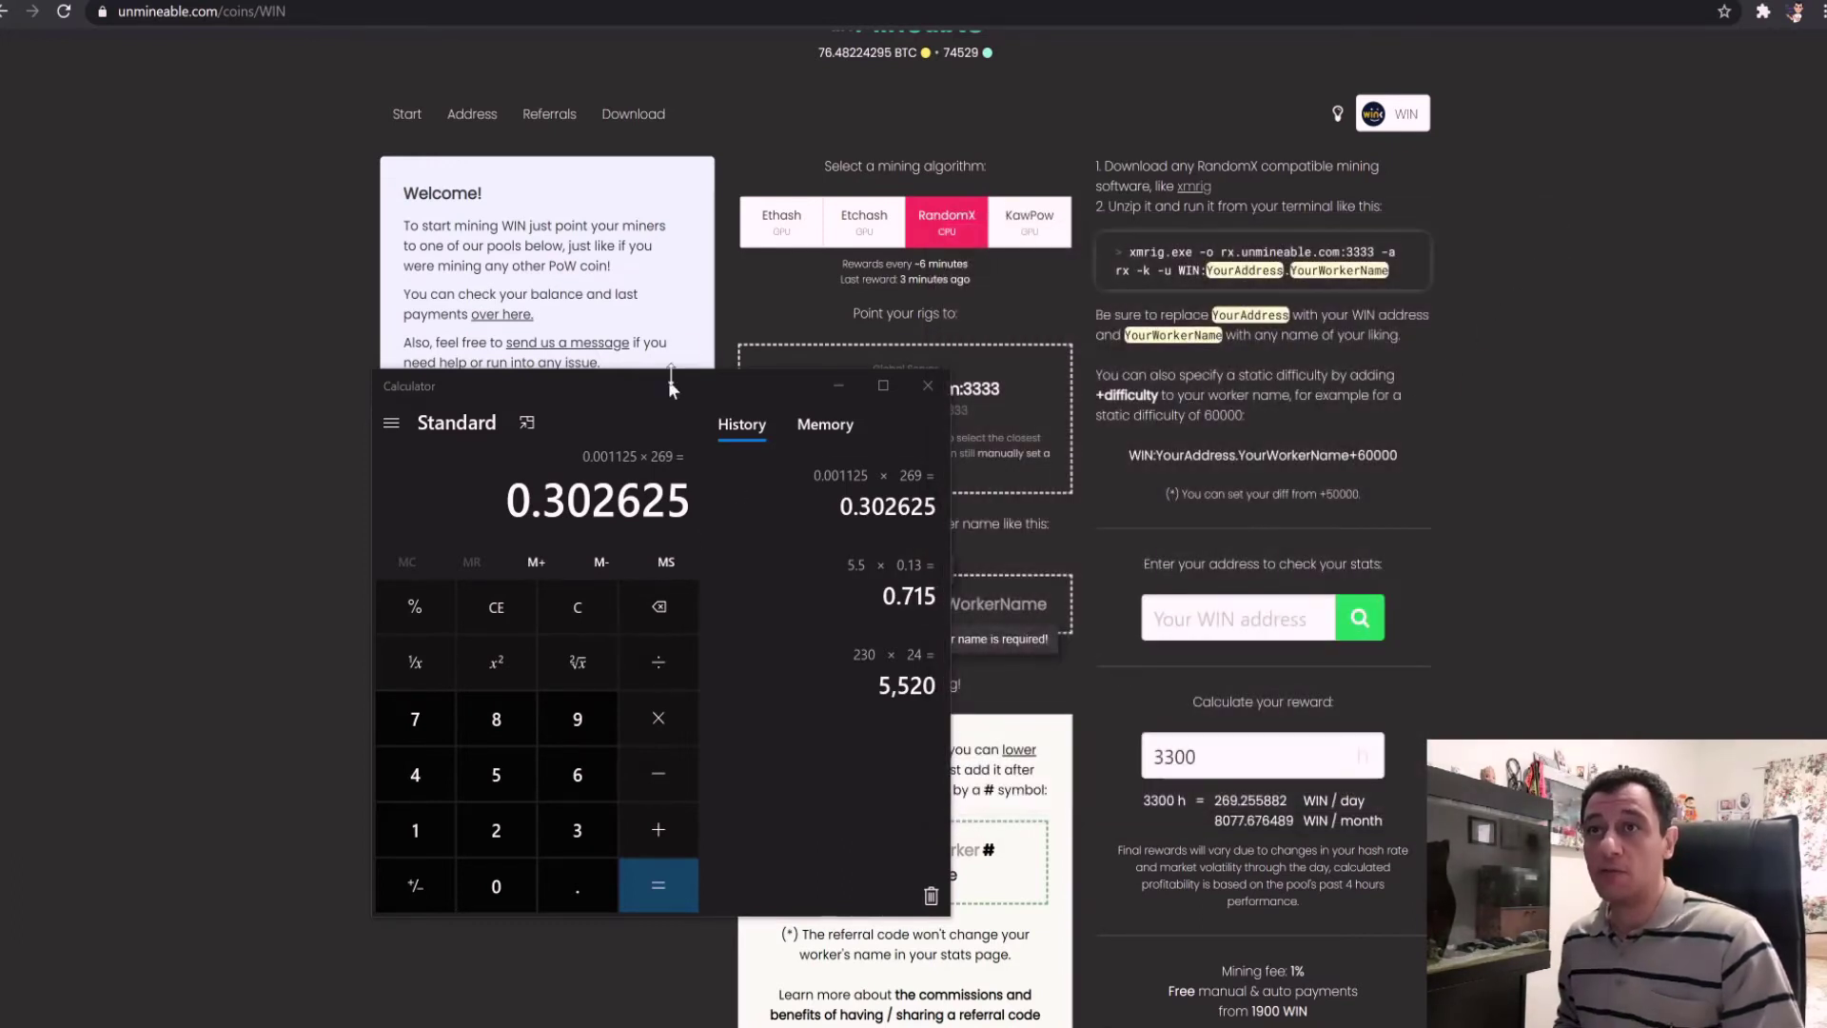
click(939, 397)
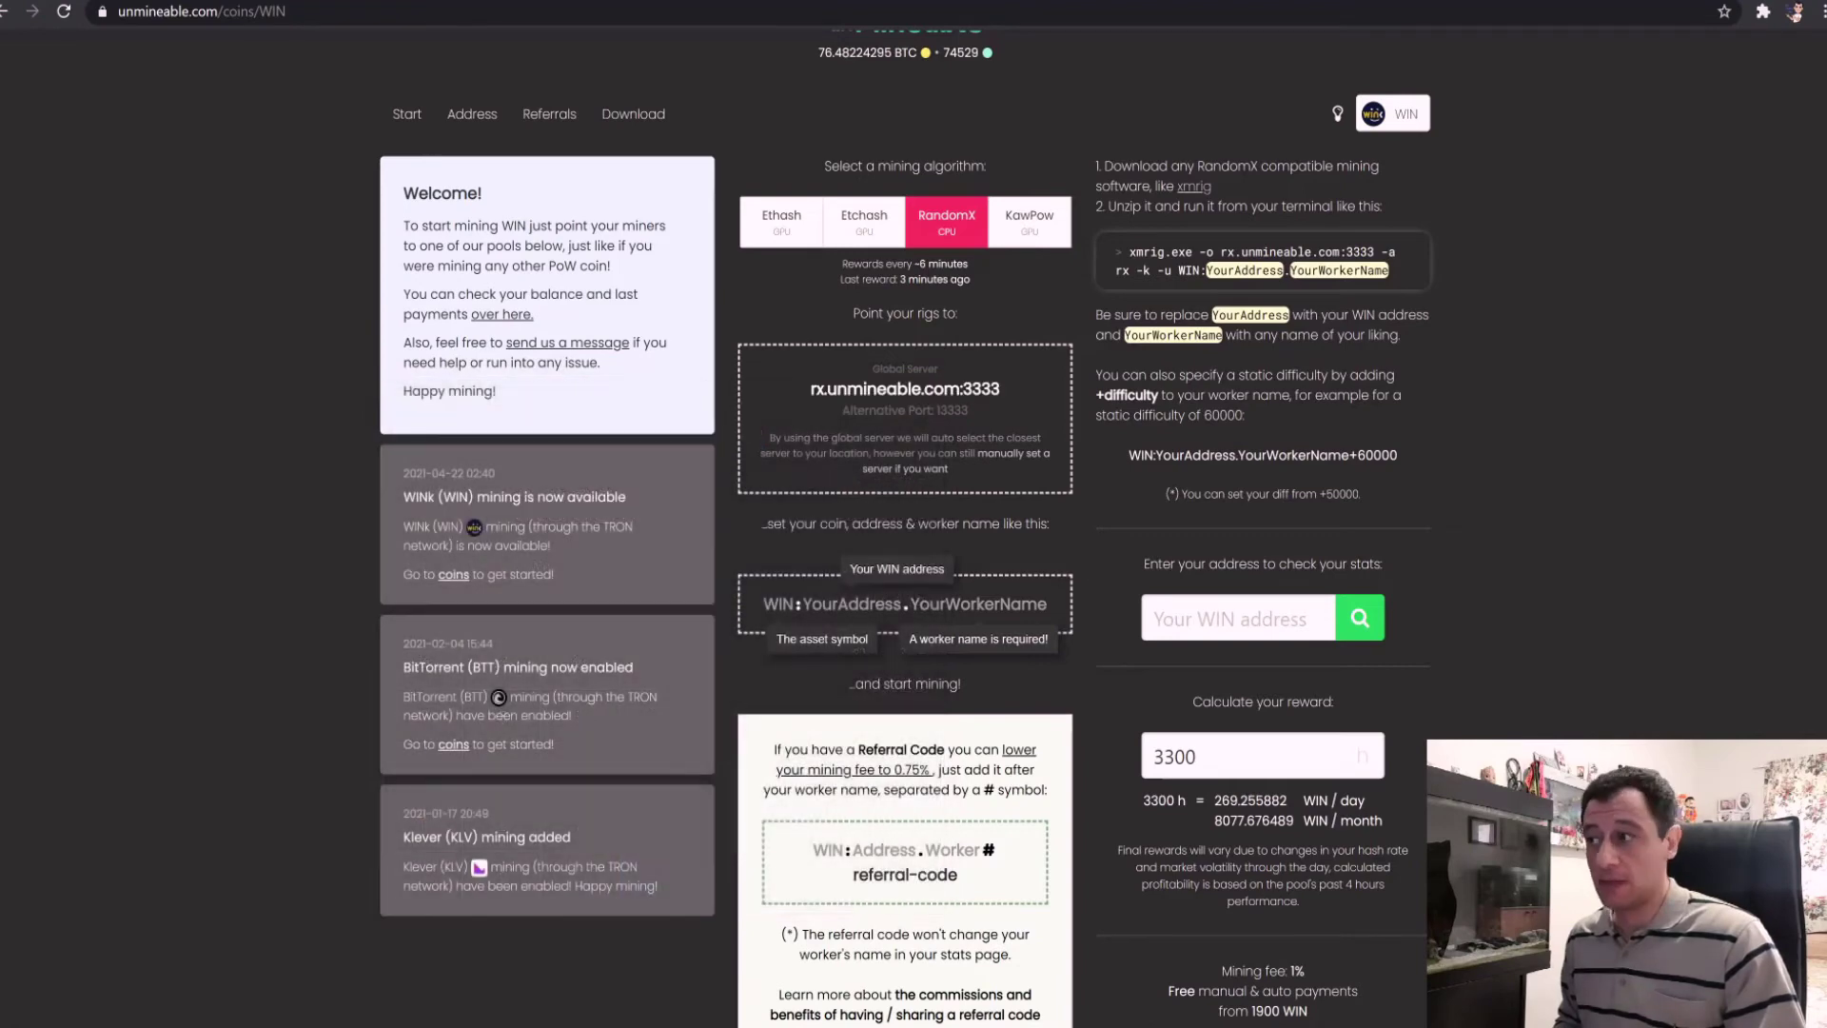
Show the desktop, bring up the unMineable Miner window and open SpitzyDoge_UnMineable.bat for editing
key(super+d)
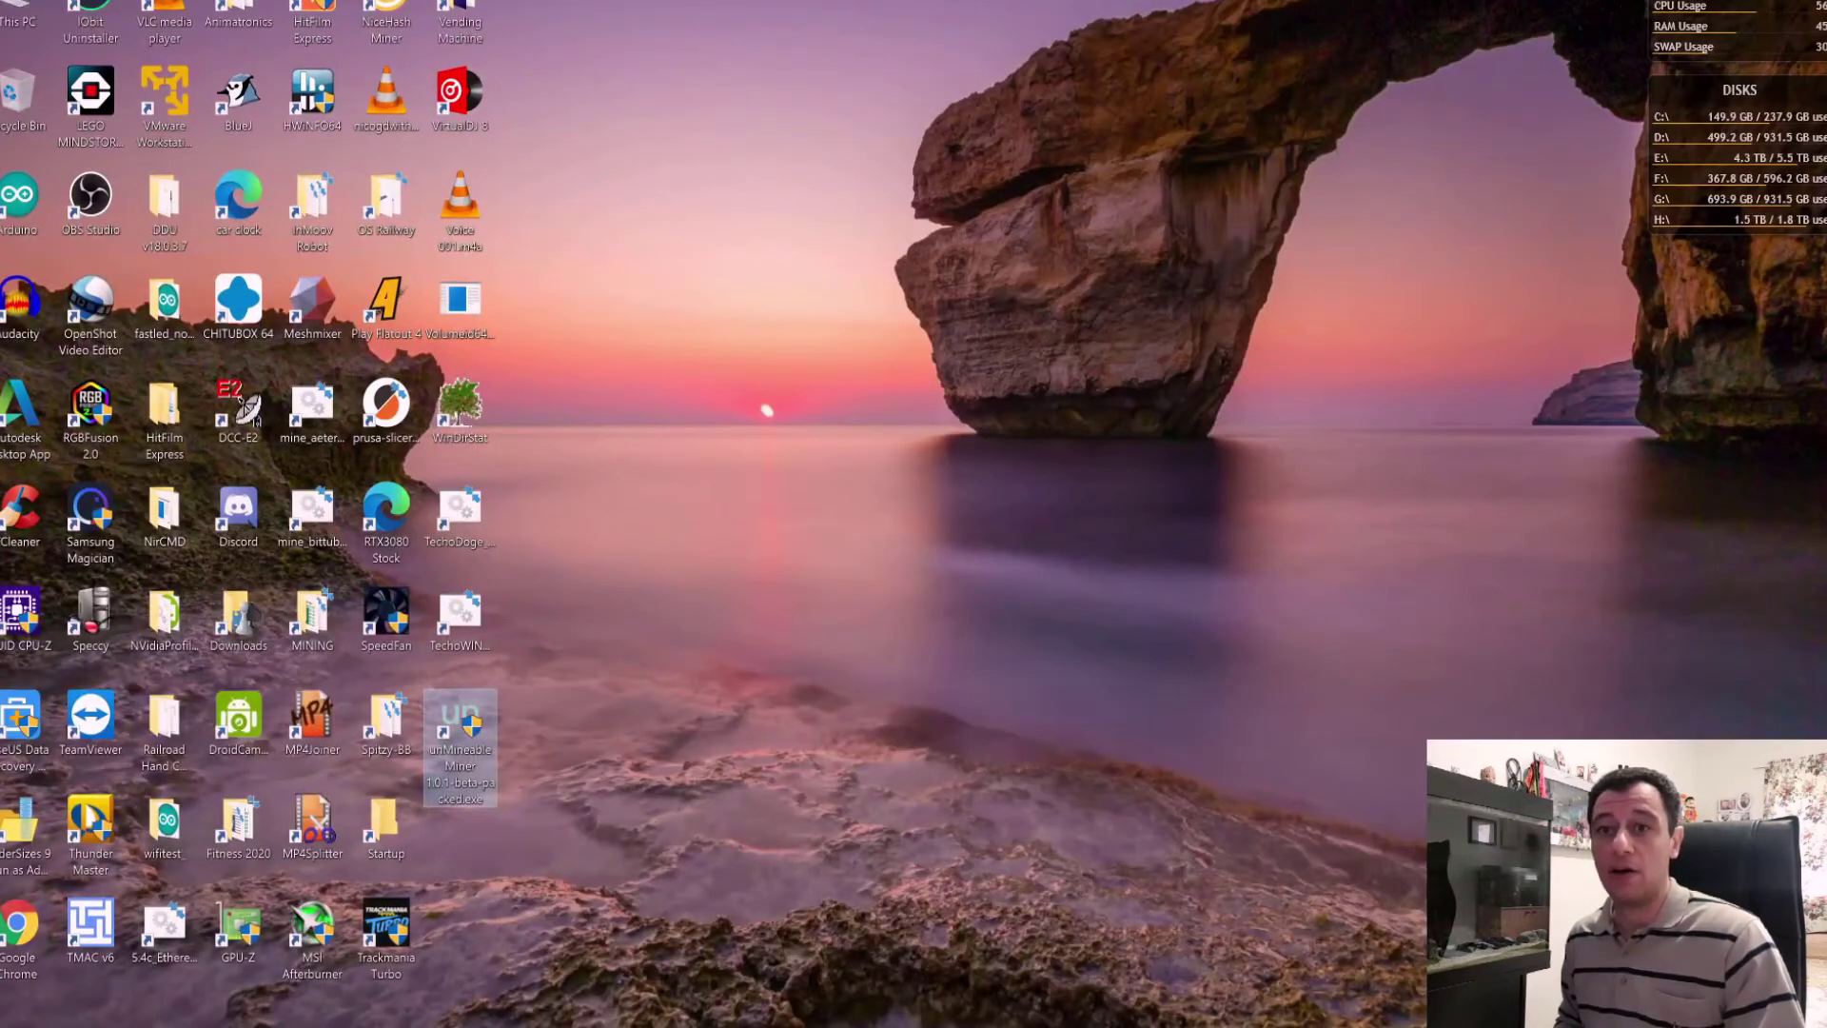
double_click(487, 742)
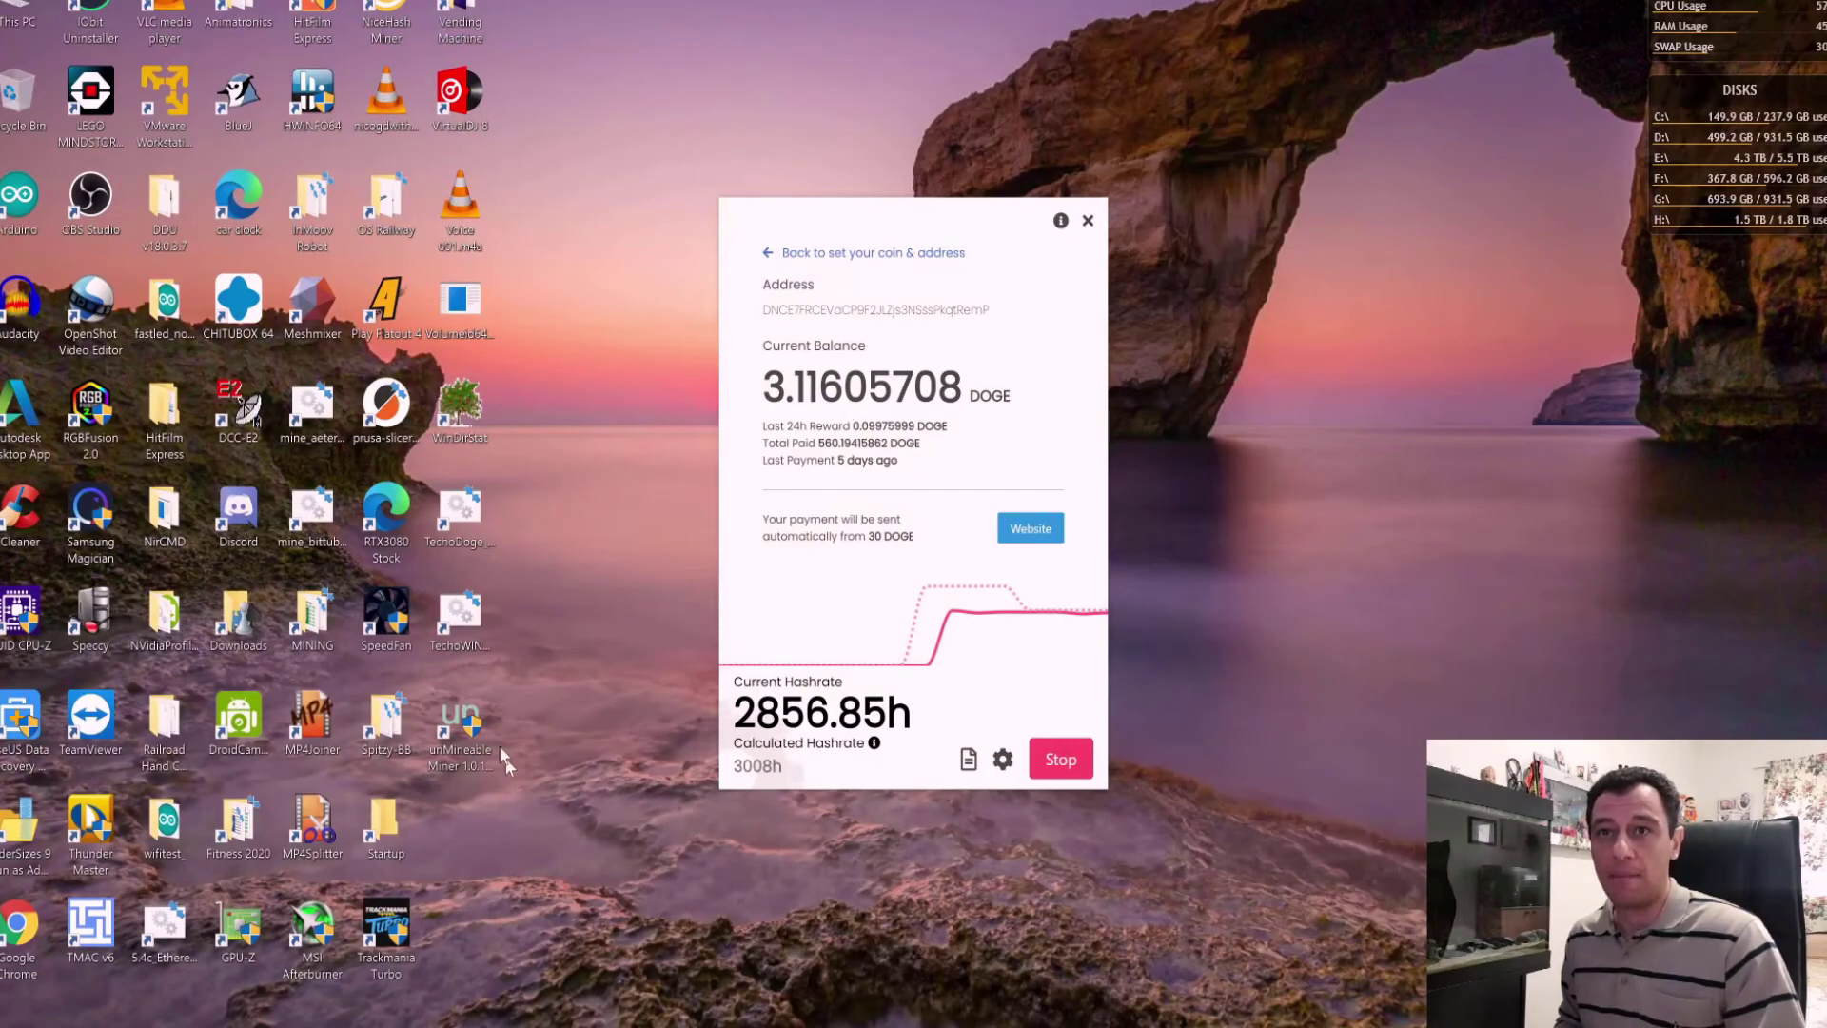
right_click(466, 562)
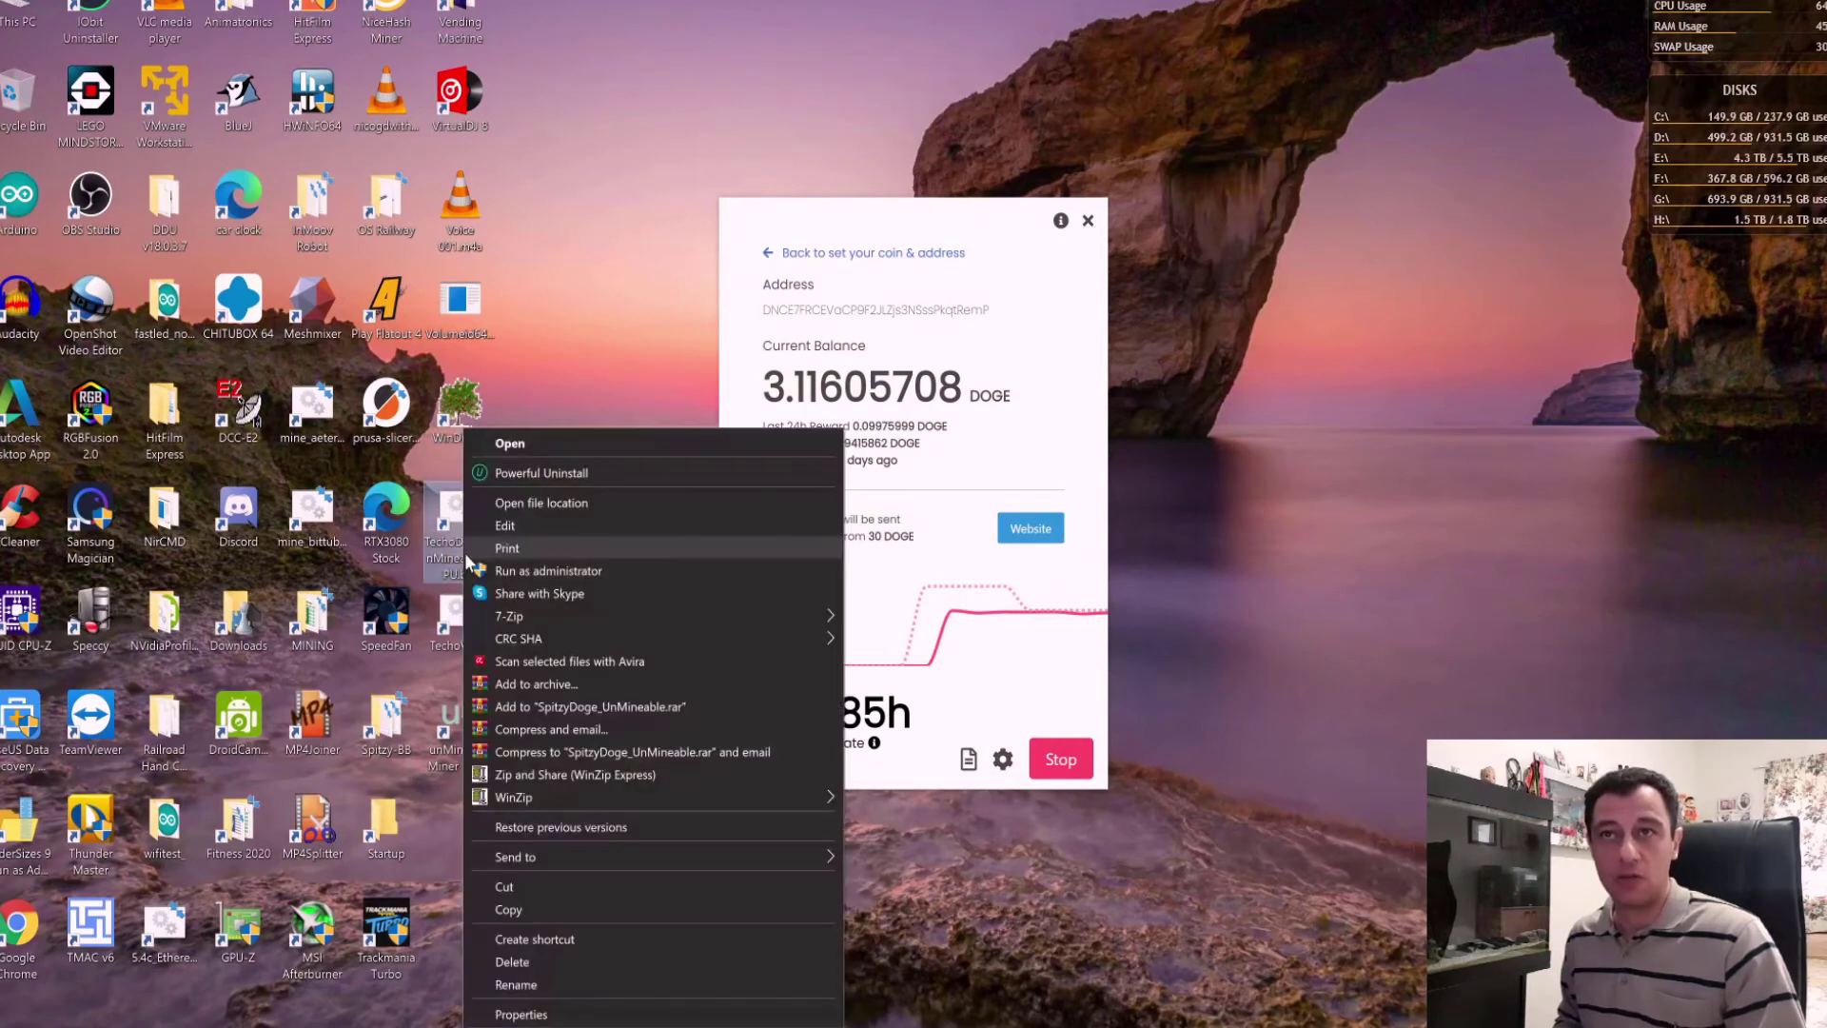
click(574, 527)
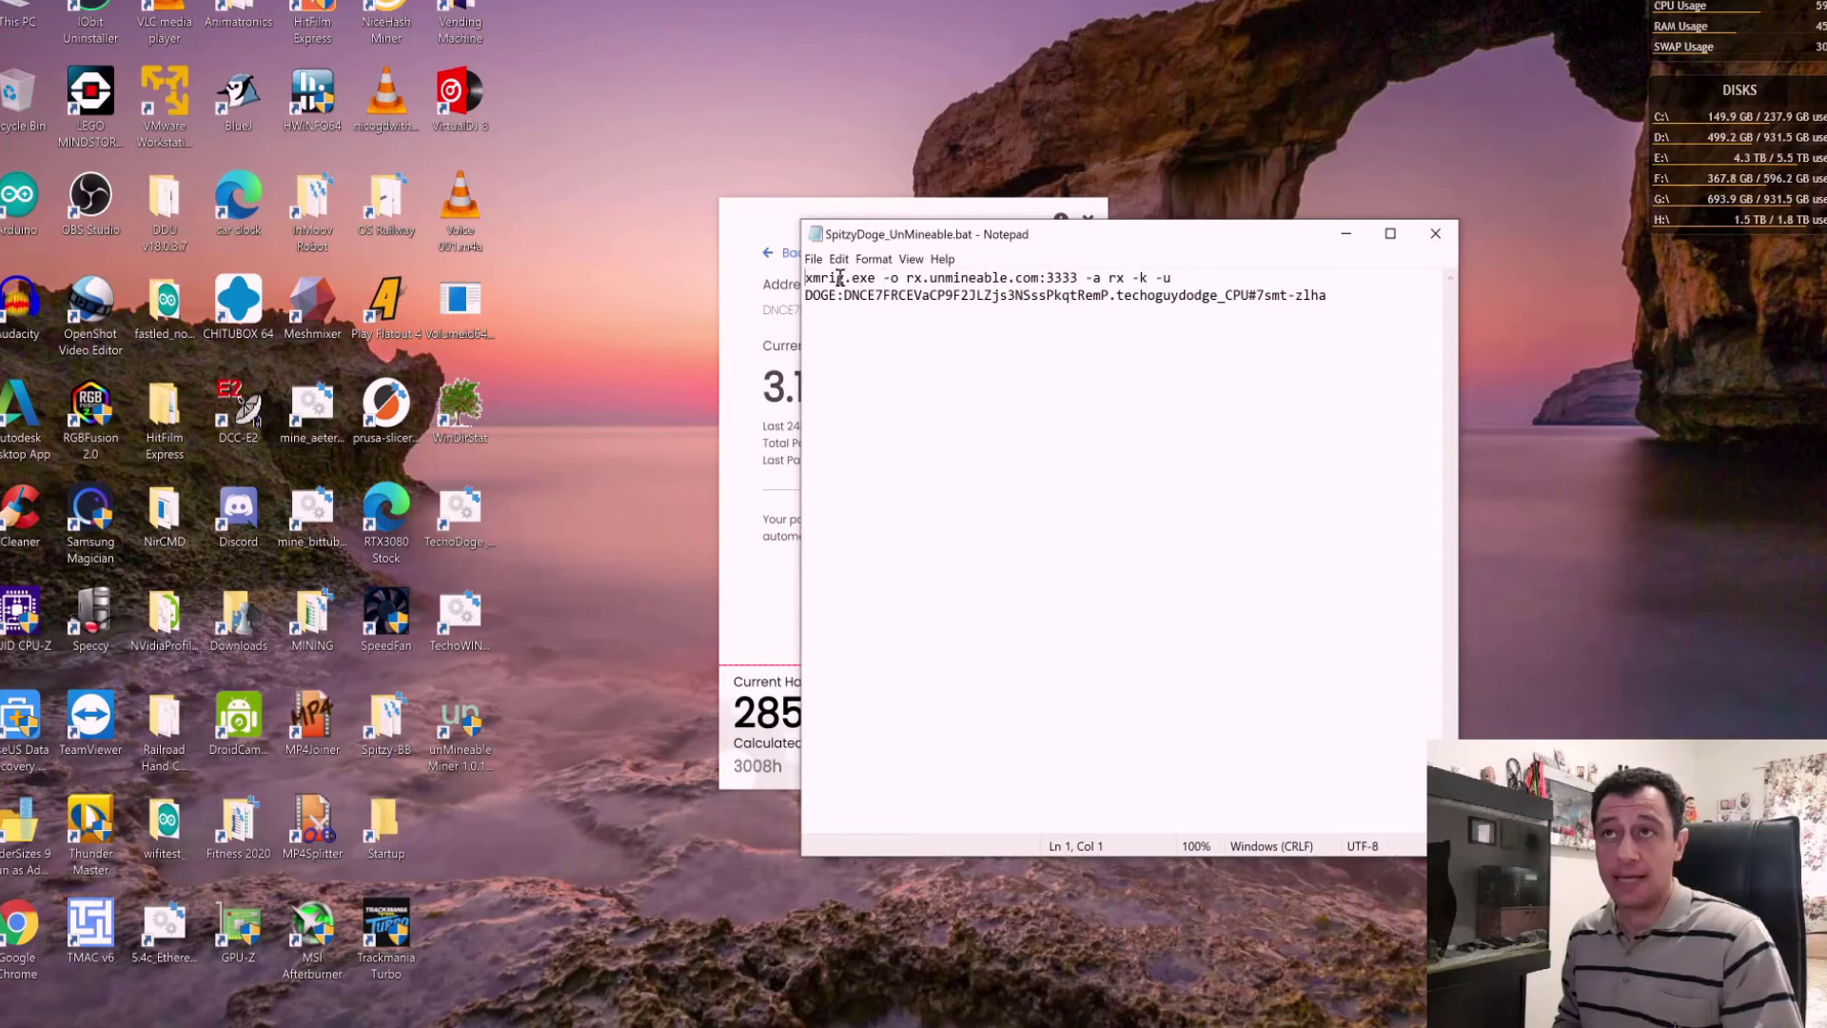
Examine the xmrig command in the batch file: the rx server, algorithm, -k and -u options, and the DOGE wallet address
mouse_move(899, 278)
mouse_down()
mouse_move(876, 278)
mouse_move(993, 278)
mouse_move(906, 278)
mouse_up()
click(923, 278)
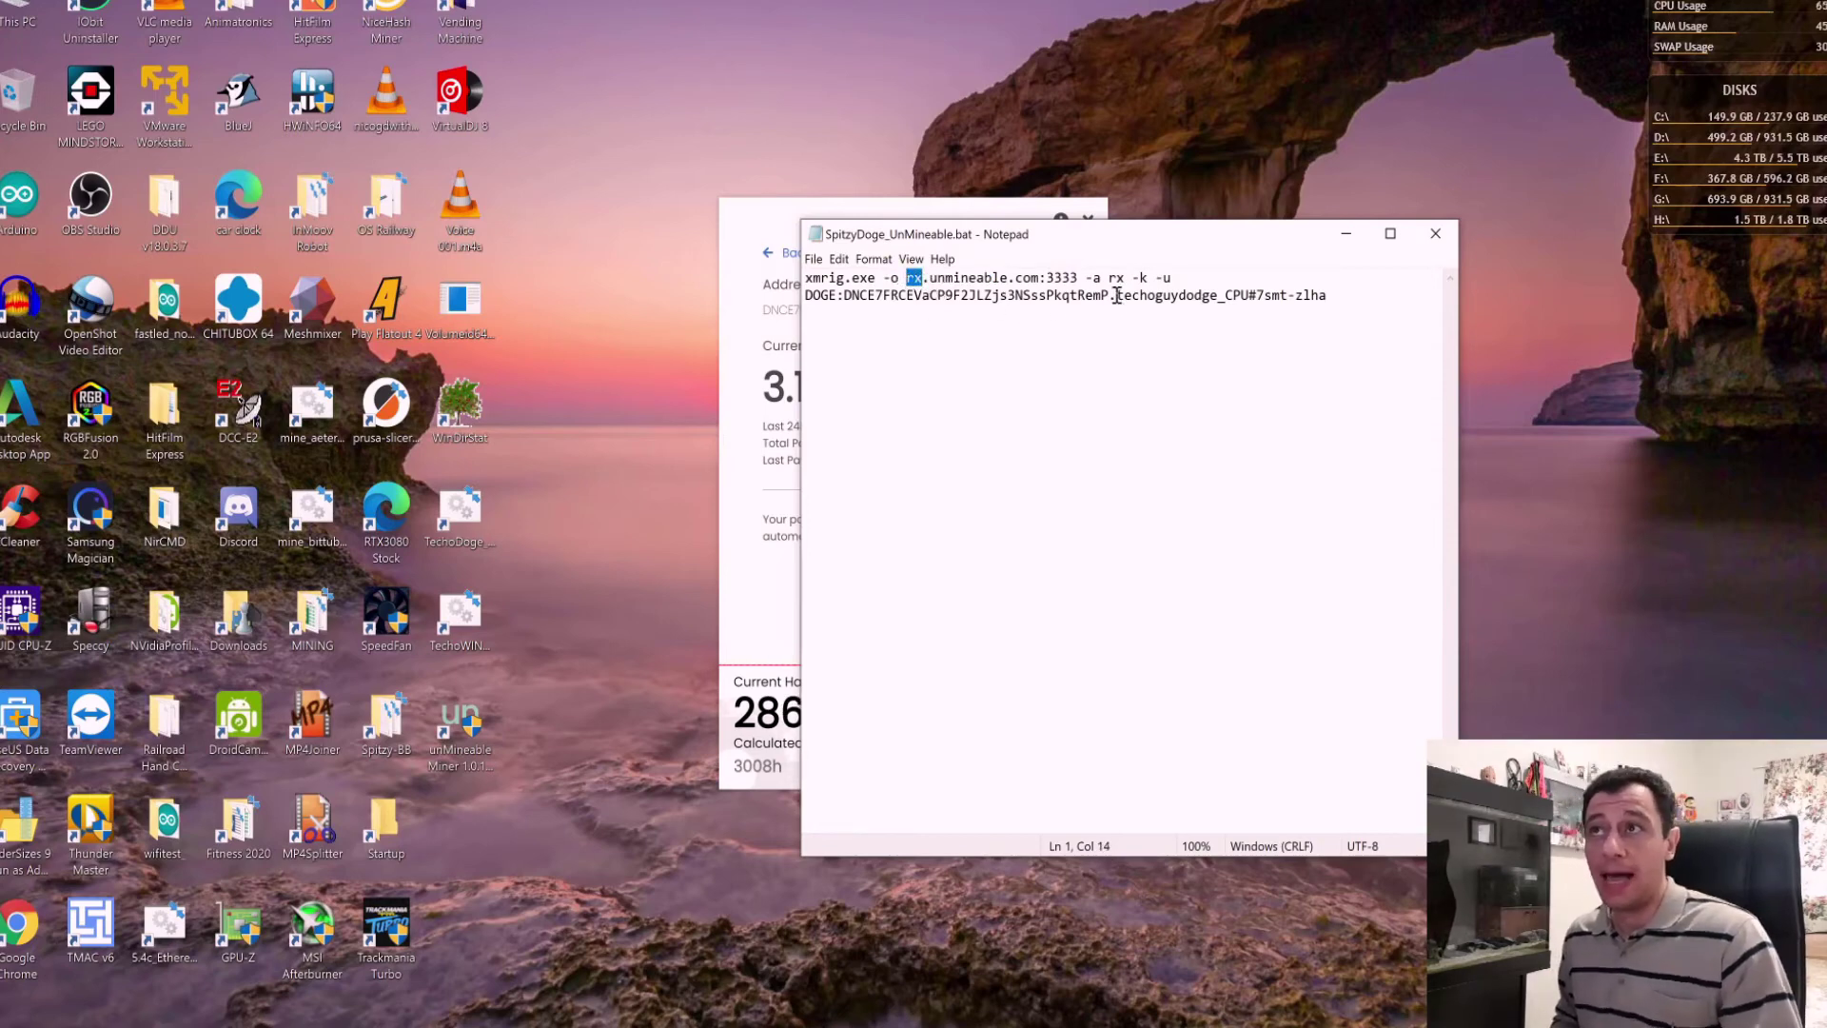
click(1110, 278)
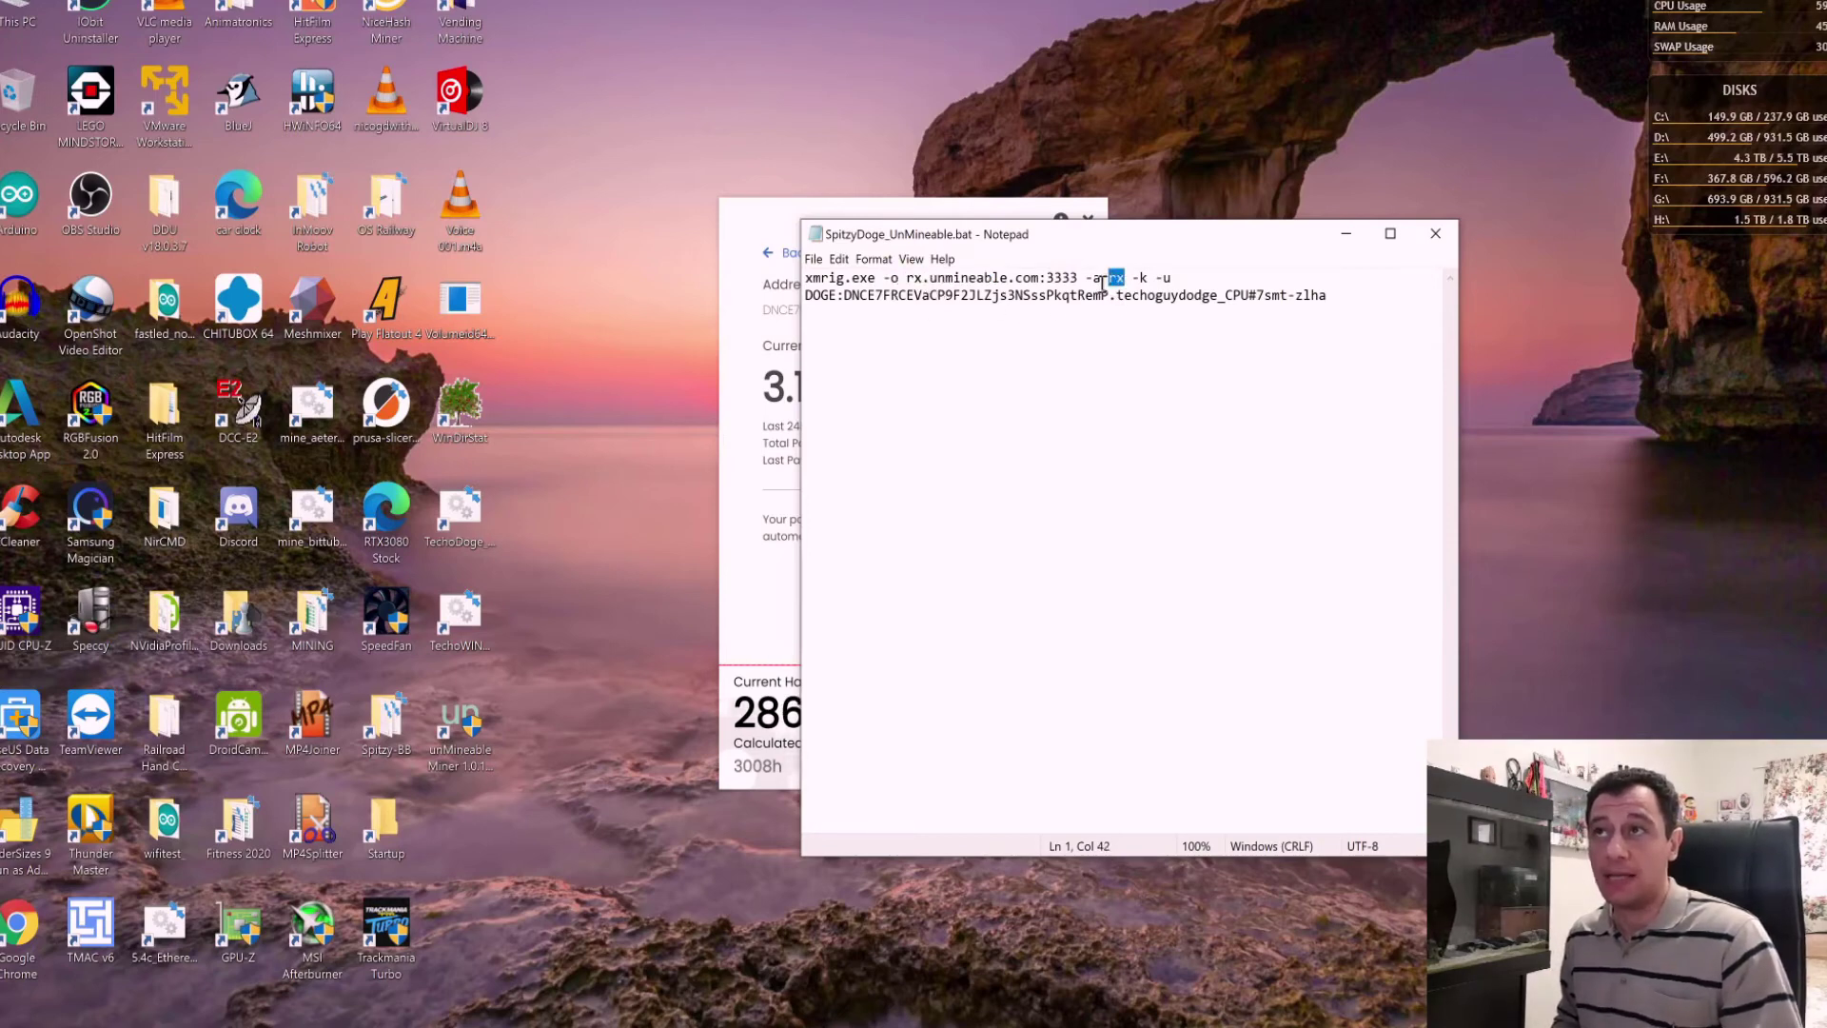
drag(1132, 278, 1142, 278)
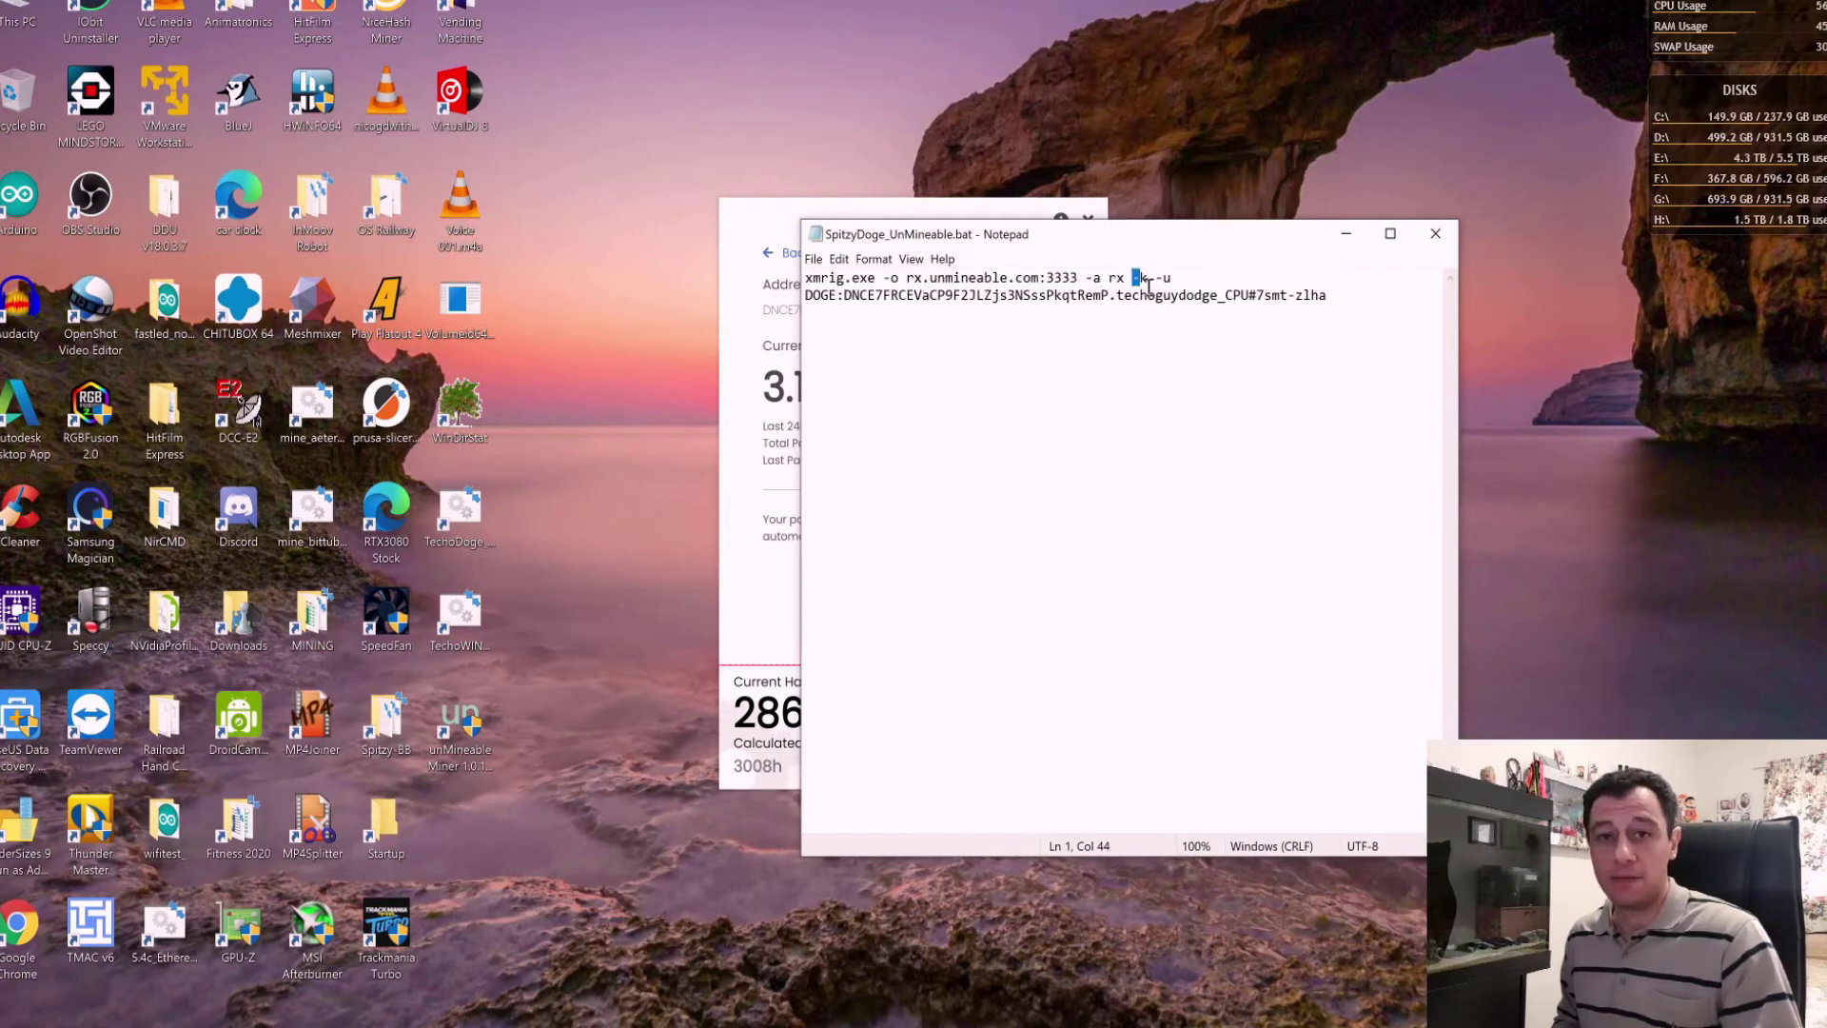
drag(1162, 278, 1172, 278)
drag(808, 299, 1039, 278)
click(1134, 278)
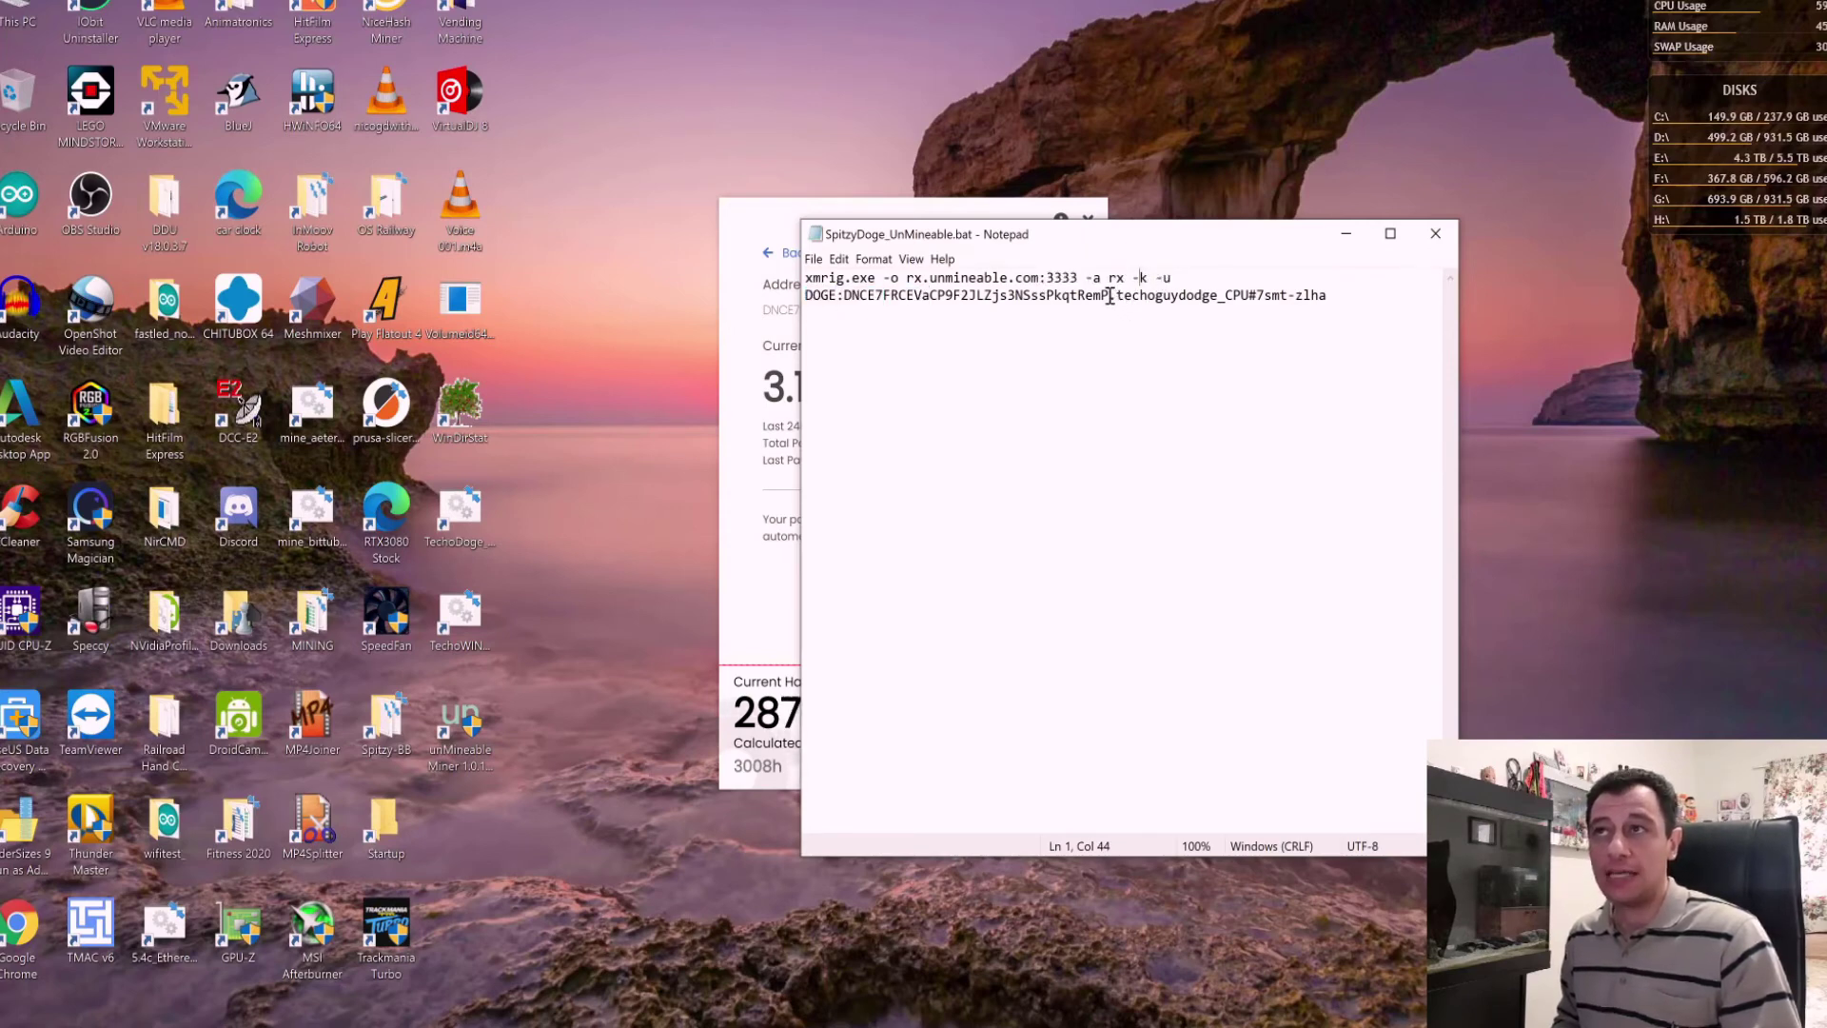
drag(1110, 297, 788, 291)
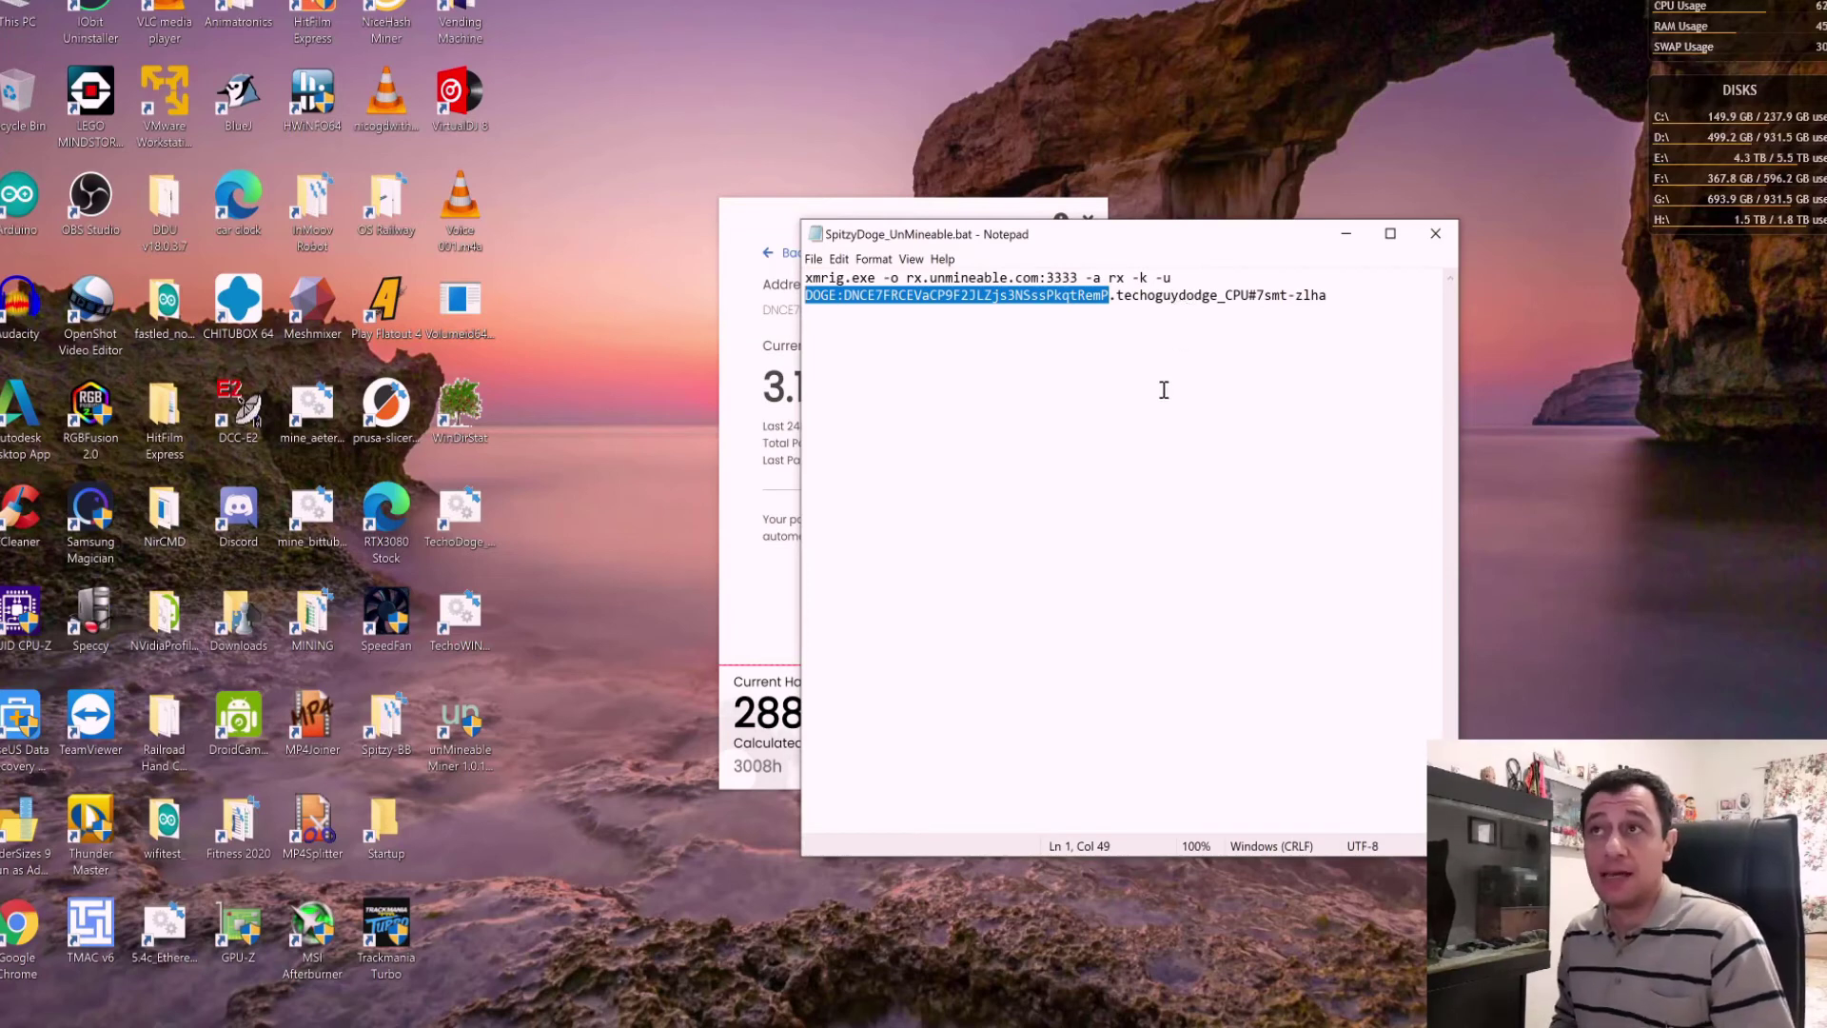
Insert the thread option -t 11 before -u in the xmrig command
click(1163, 385)
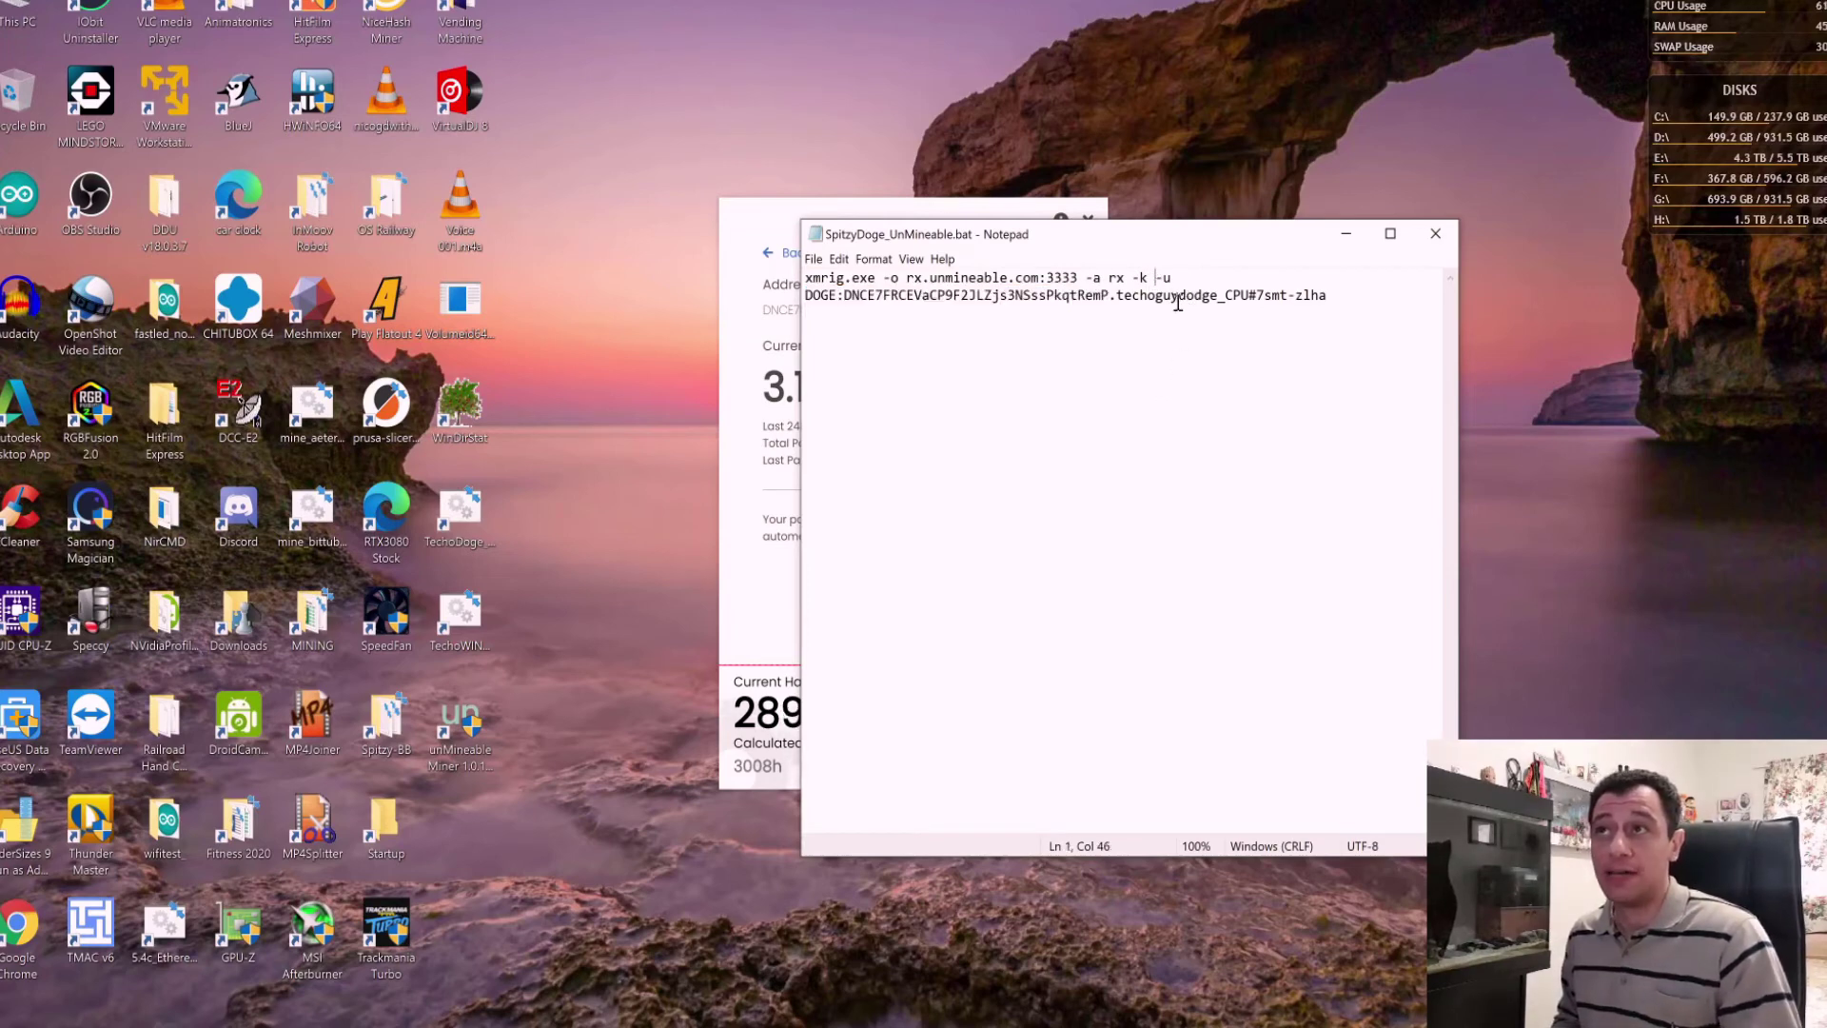
text(-)
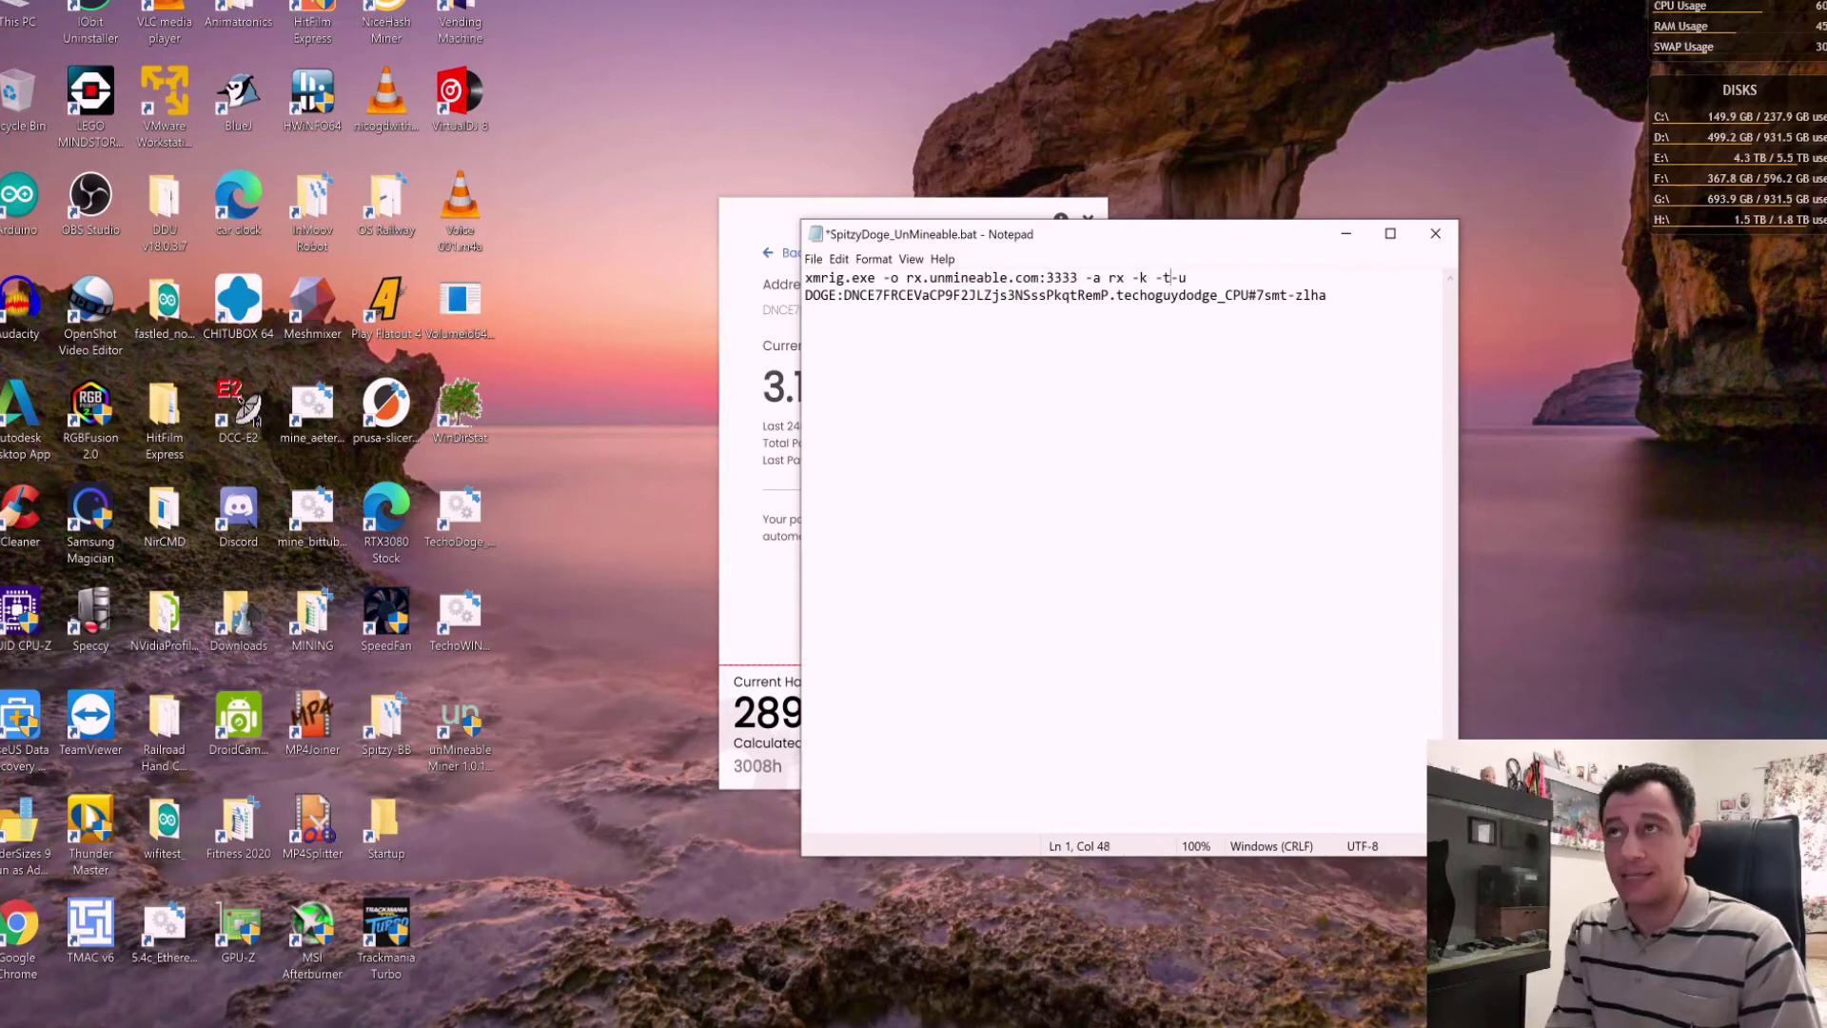
text(t 11)
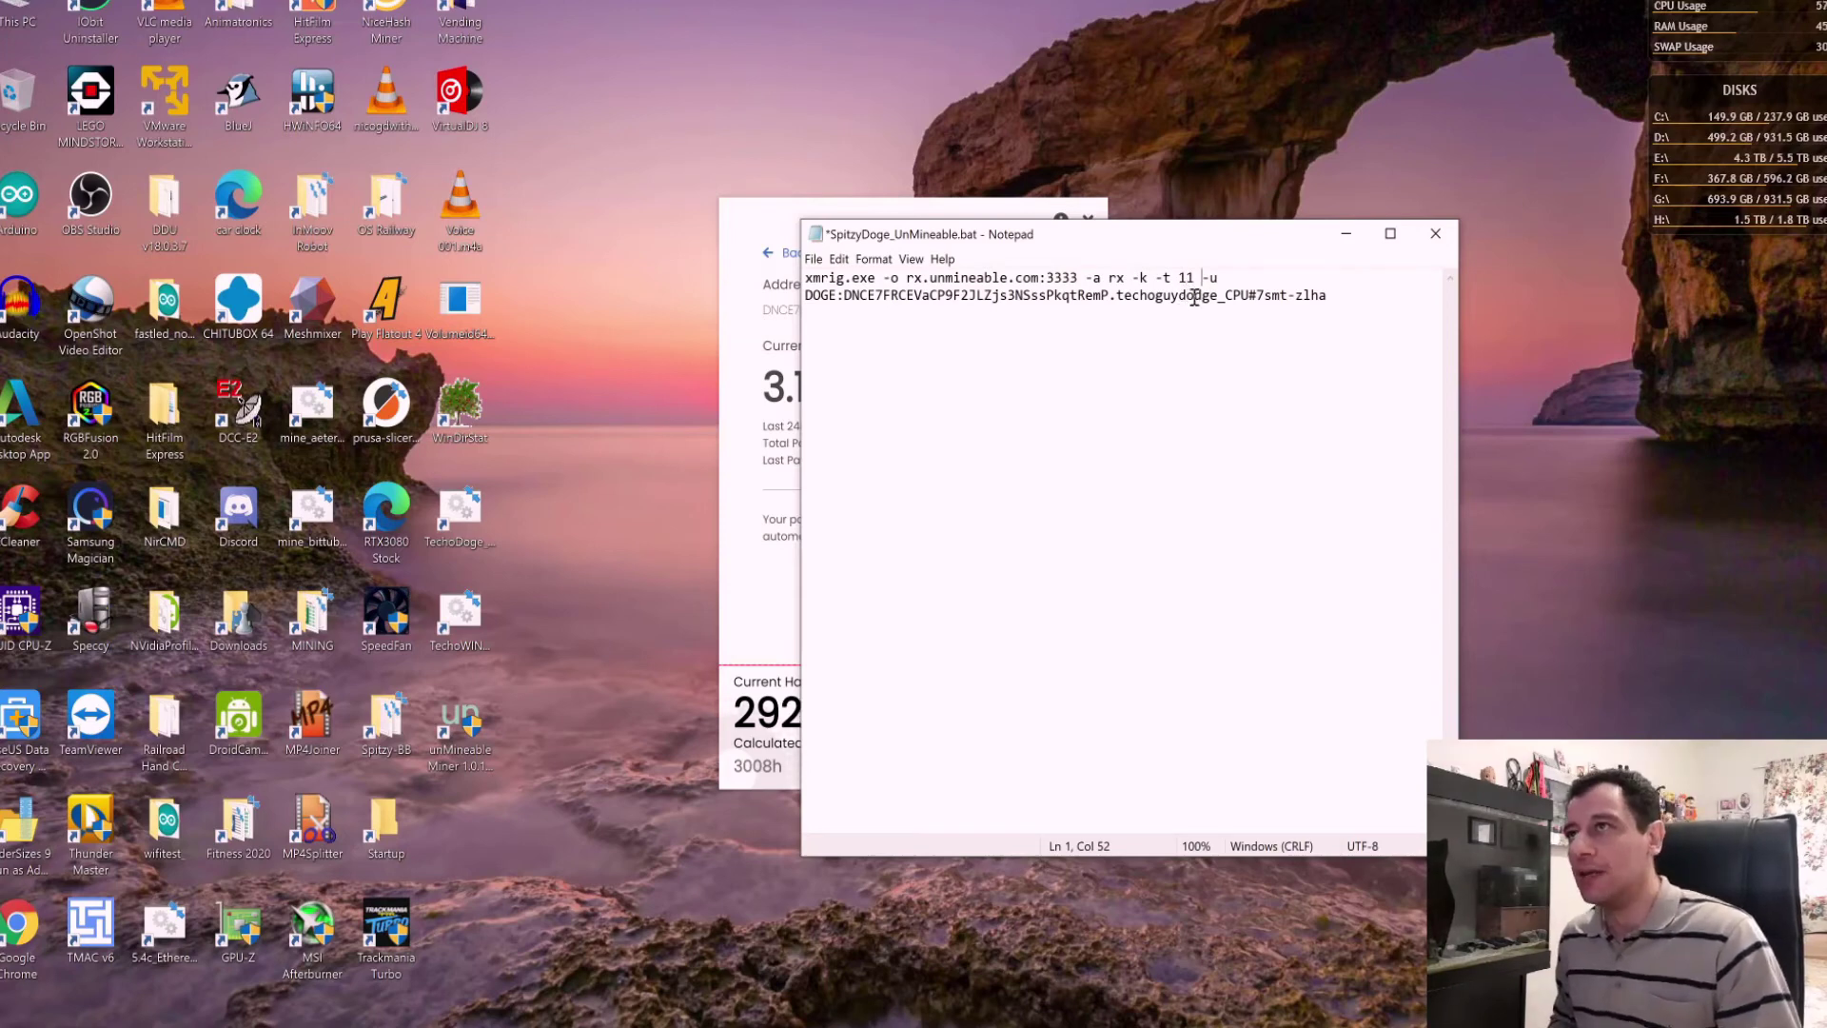
Place the batch file and miner windows side by side, and close the batch file without saving
drag(1208, 237, 1431, 220)
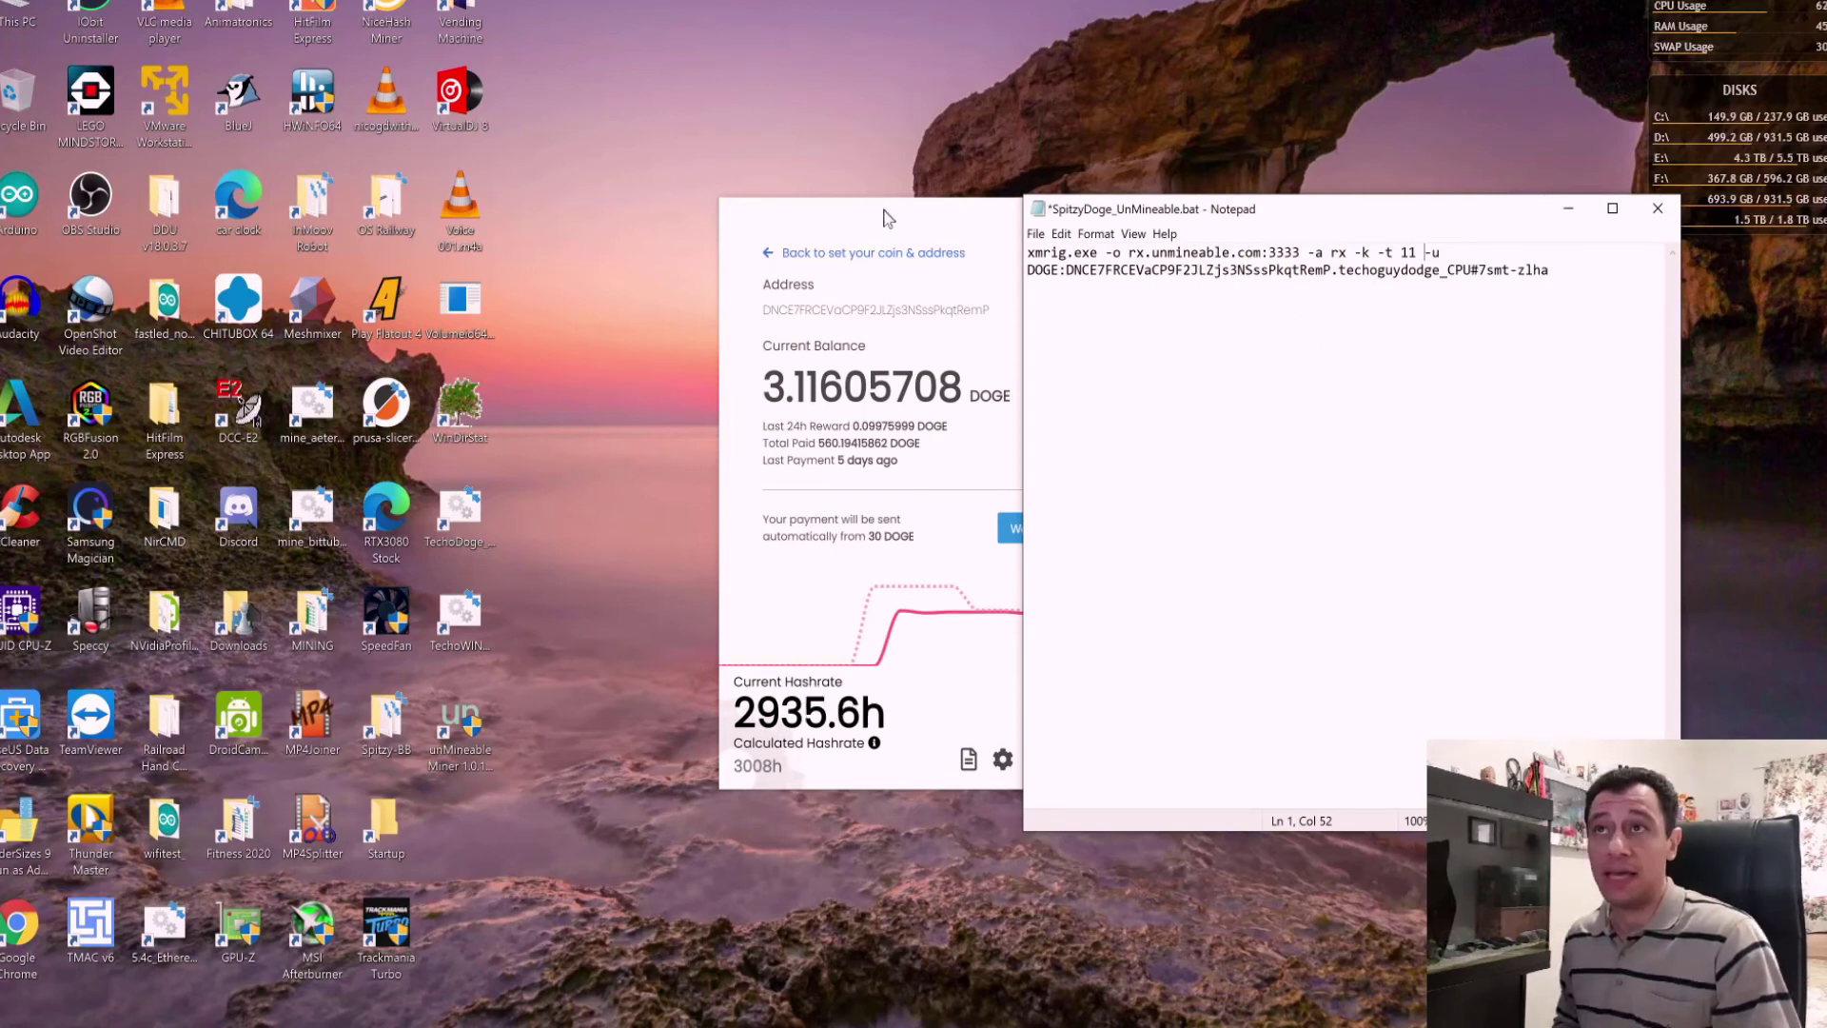
drag(883, 211, 766, 154)
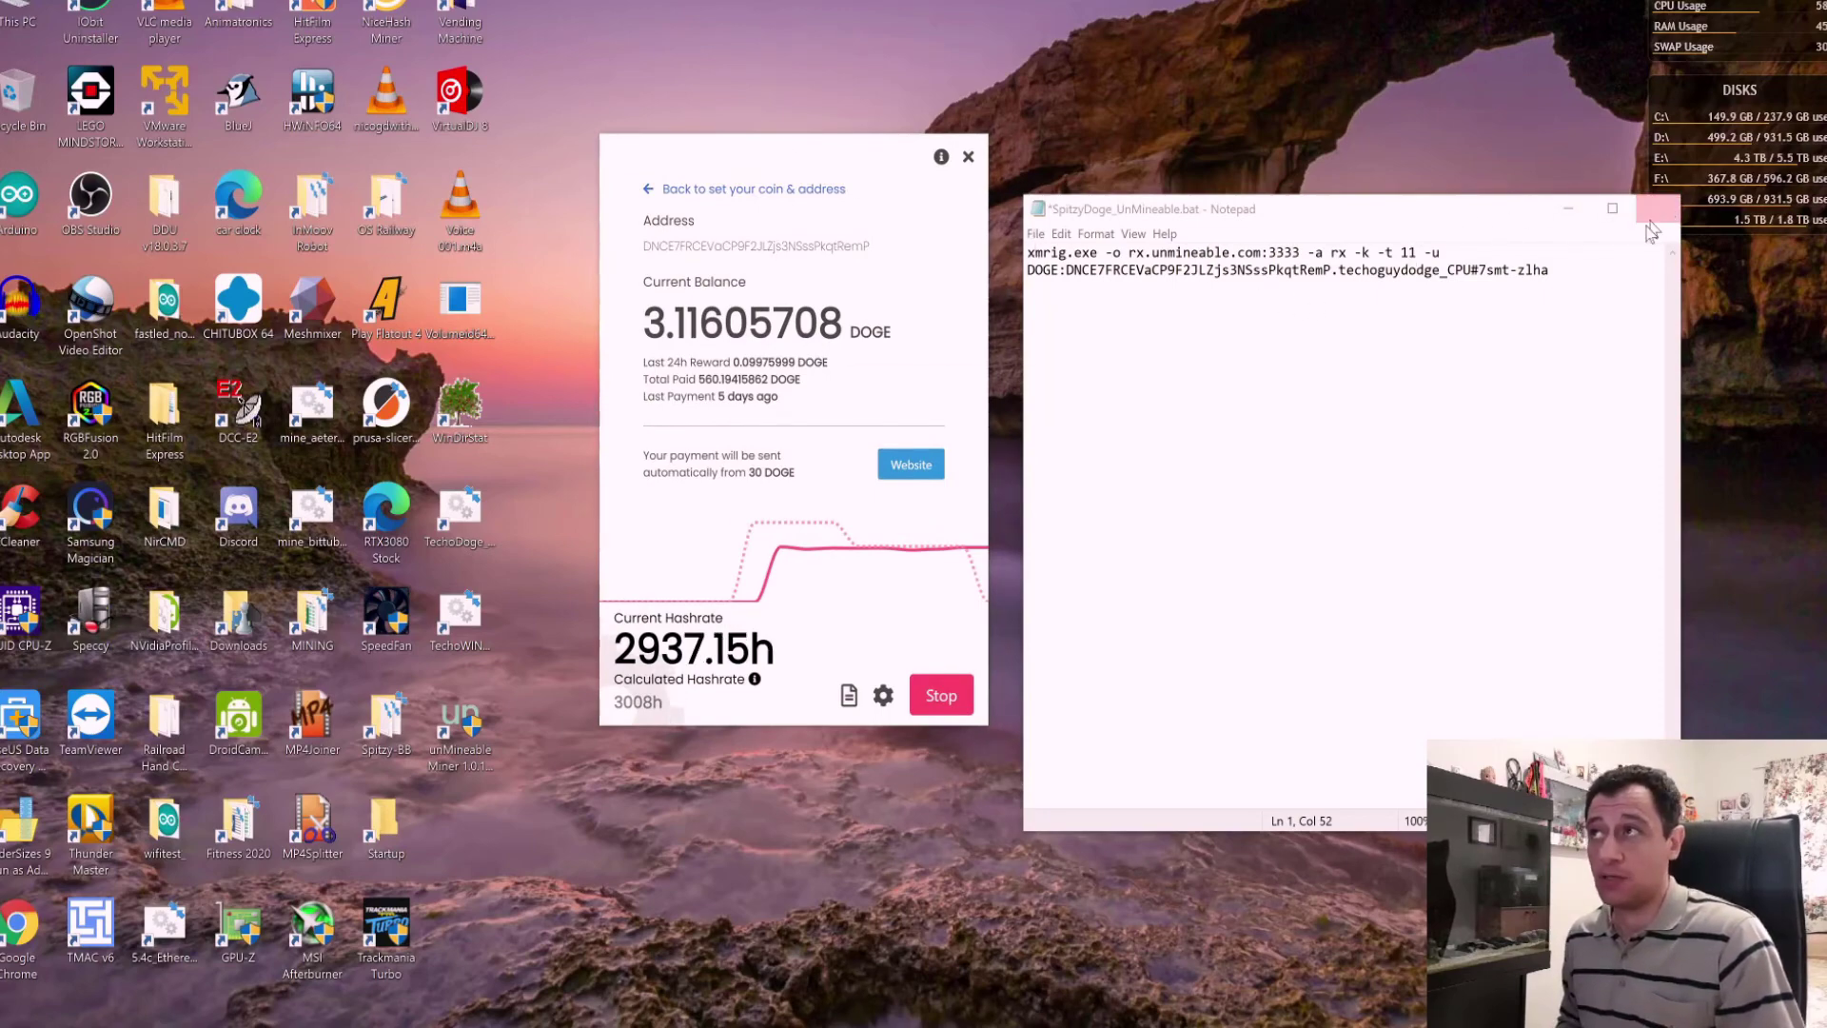
click(1658, 207)
click(940, 532)
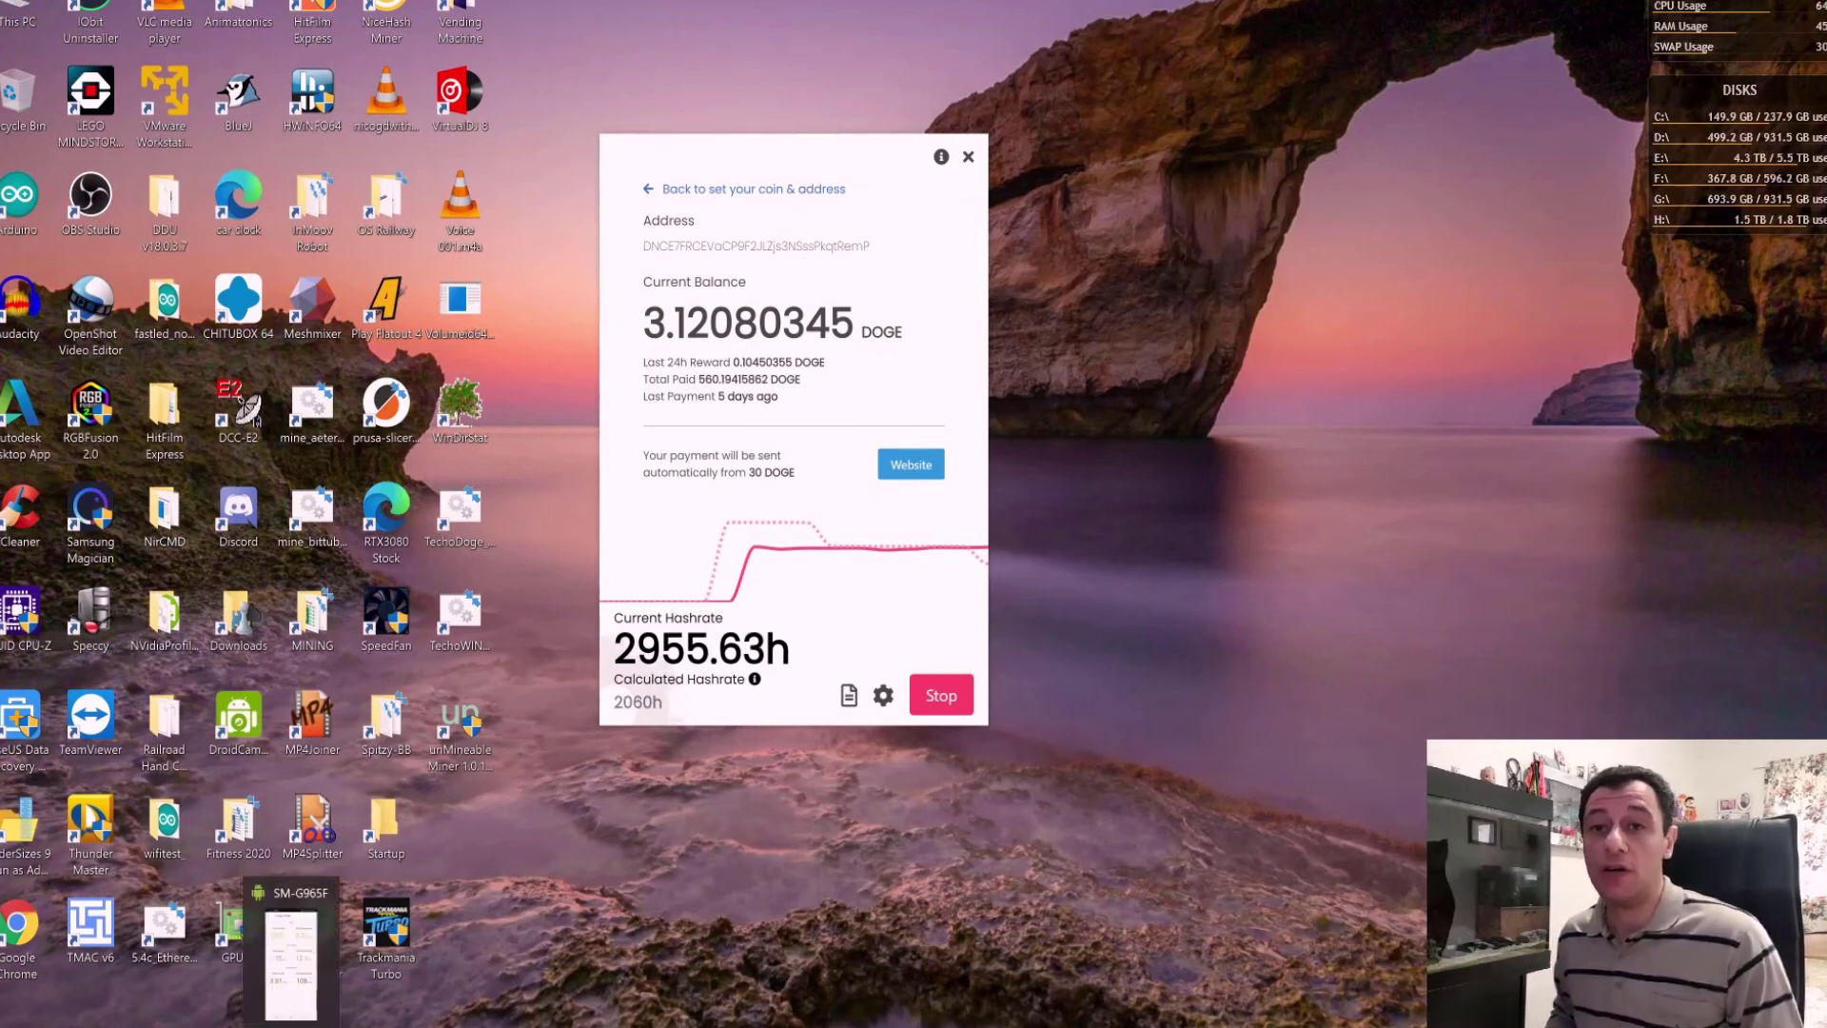
Bring up the mirrored phone's Energy Usage screen and stop the unMineable miner
click(292, 942)
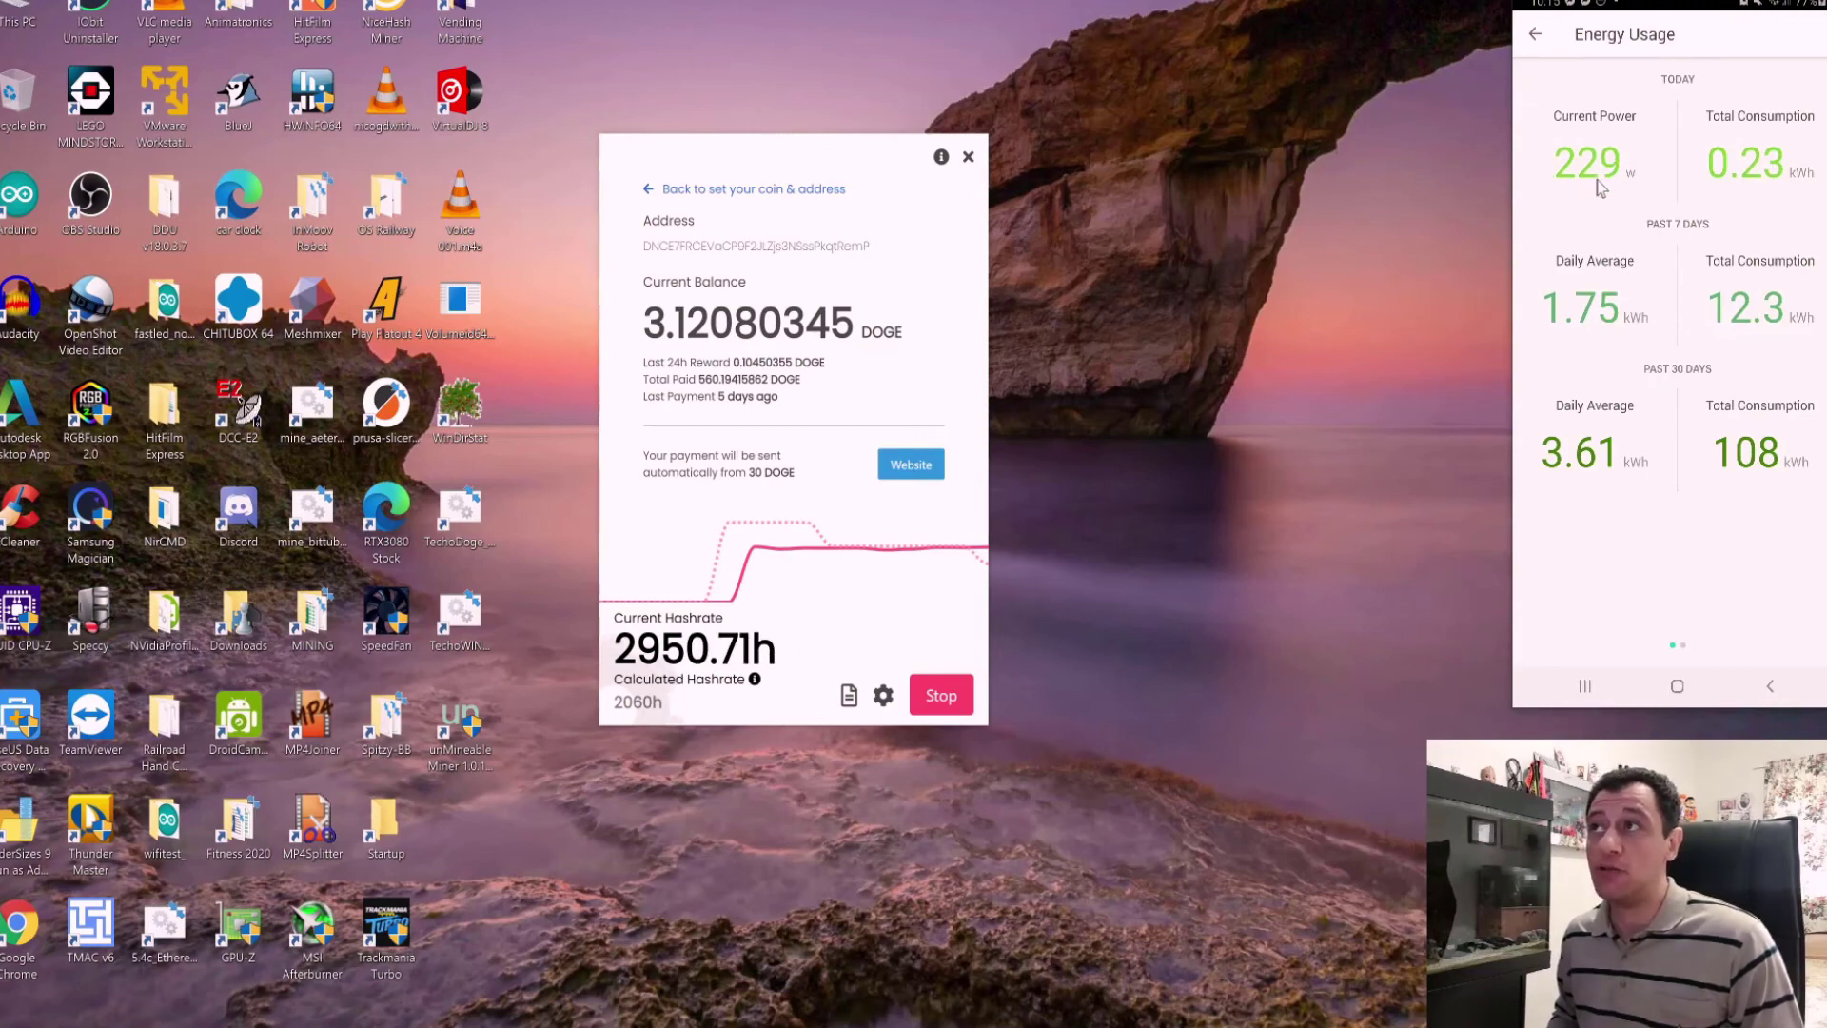
click(957, 695)
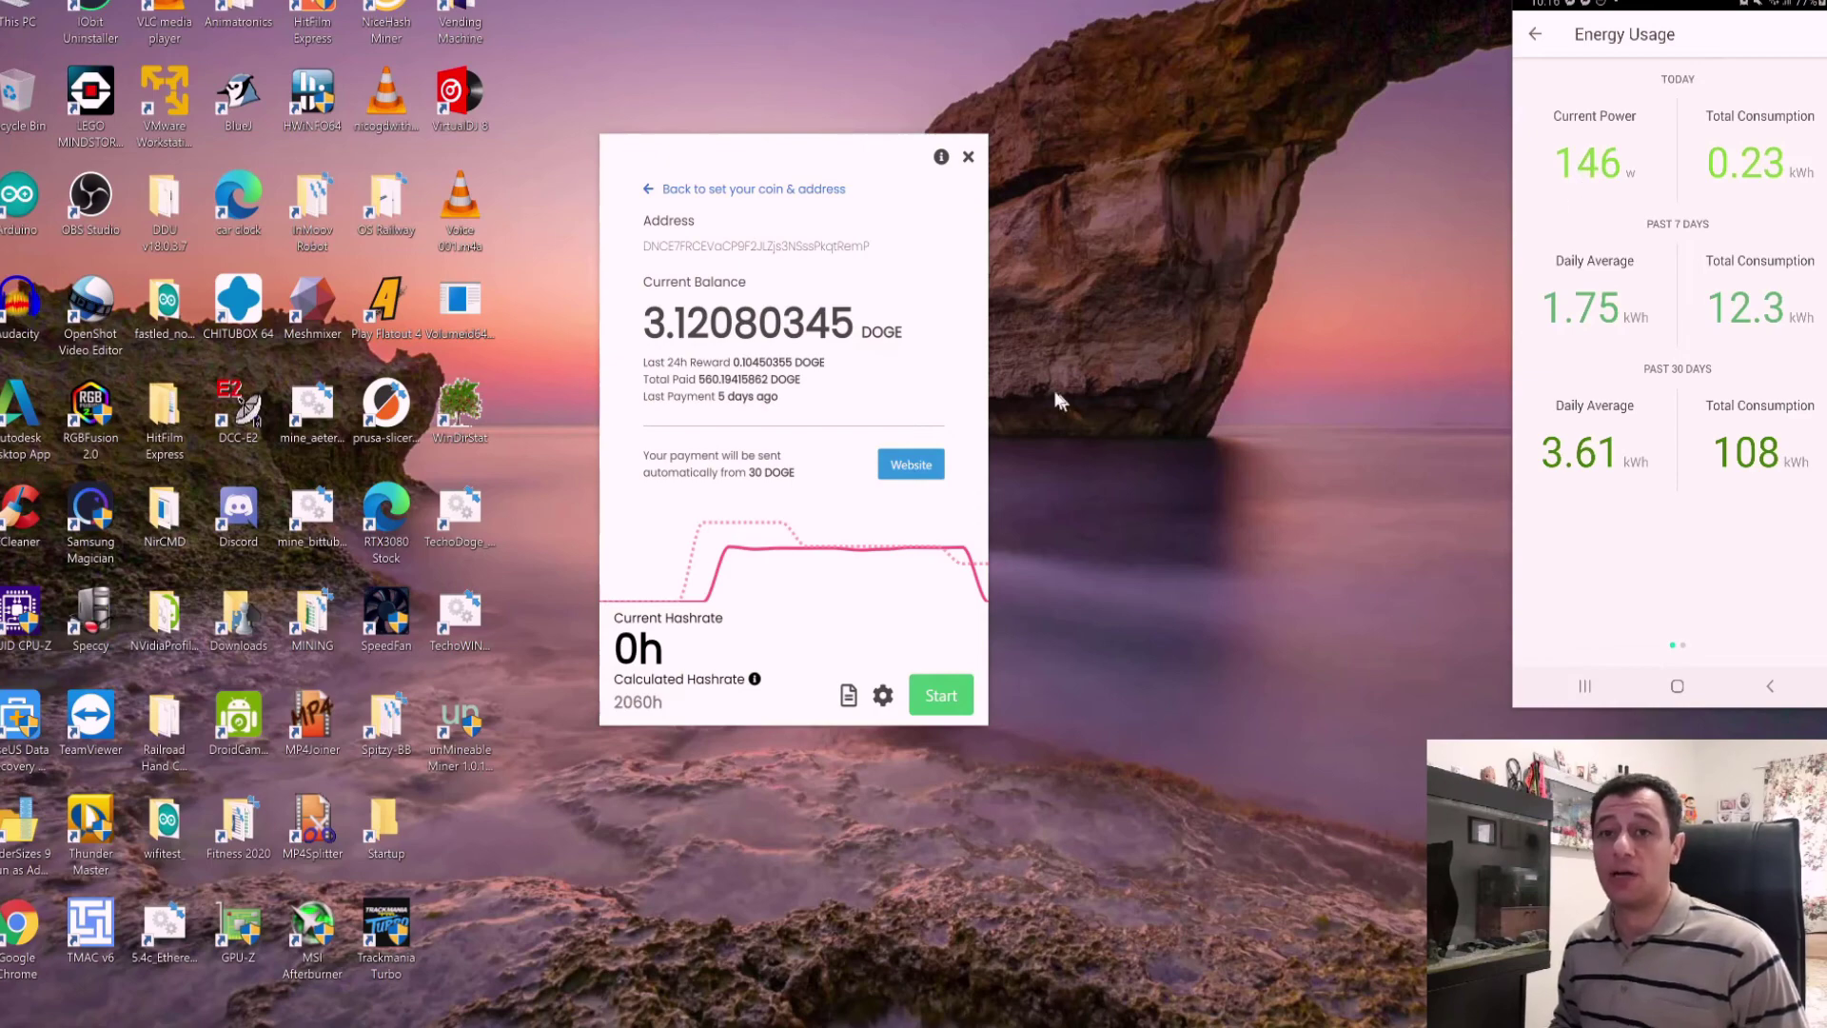
Open the Calculator and work out the miner's extra daily energy use as 80 × 24
key(XF86Calculator)
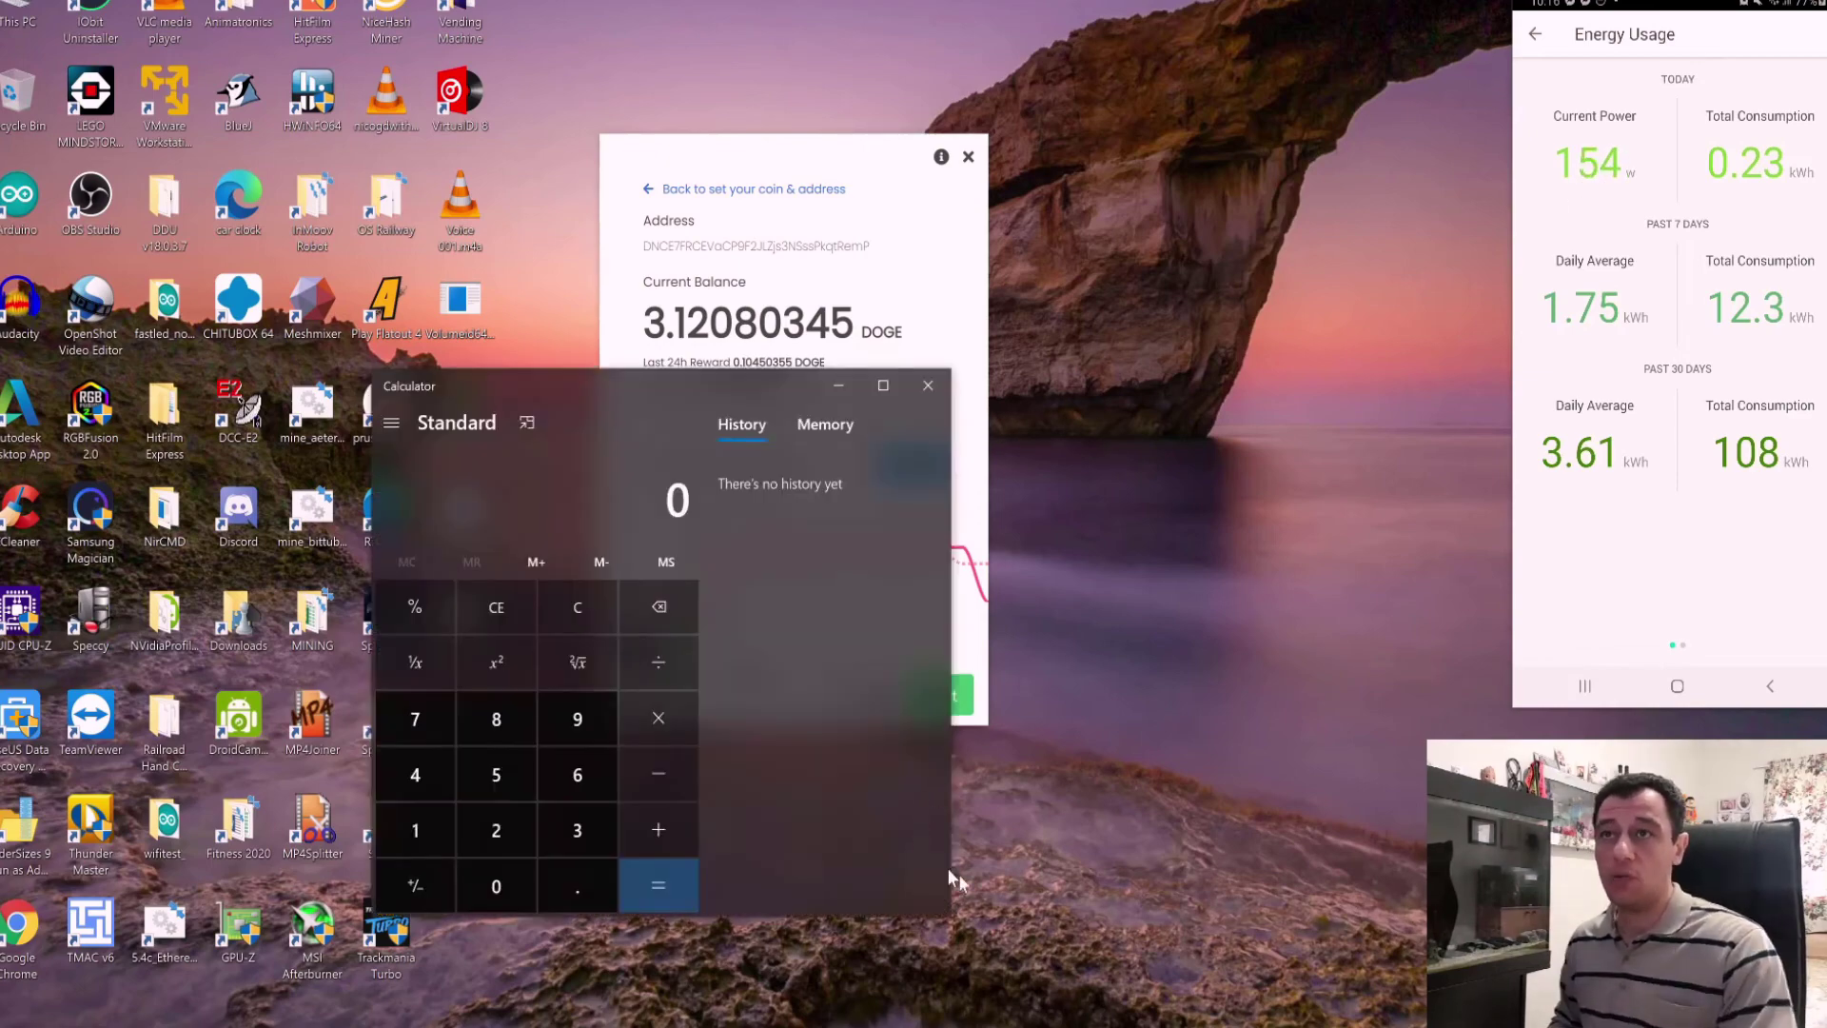
text(80)
key(asterisk)
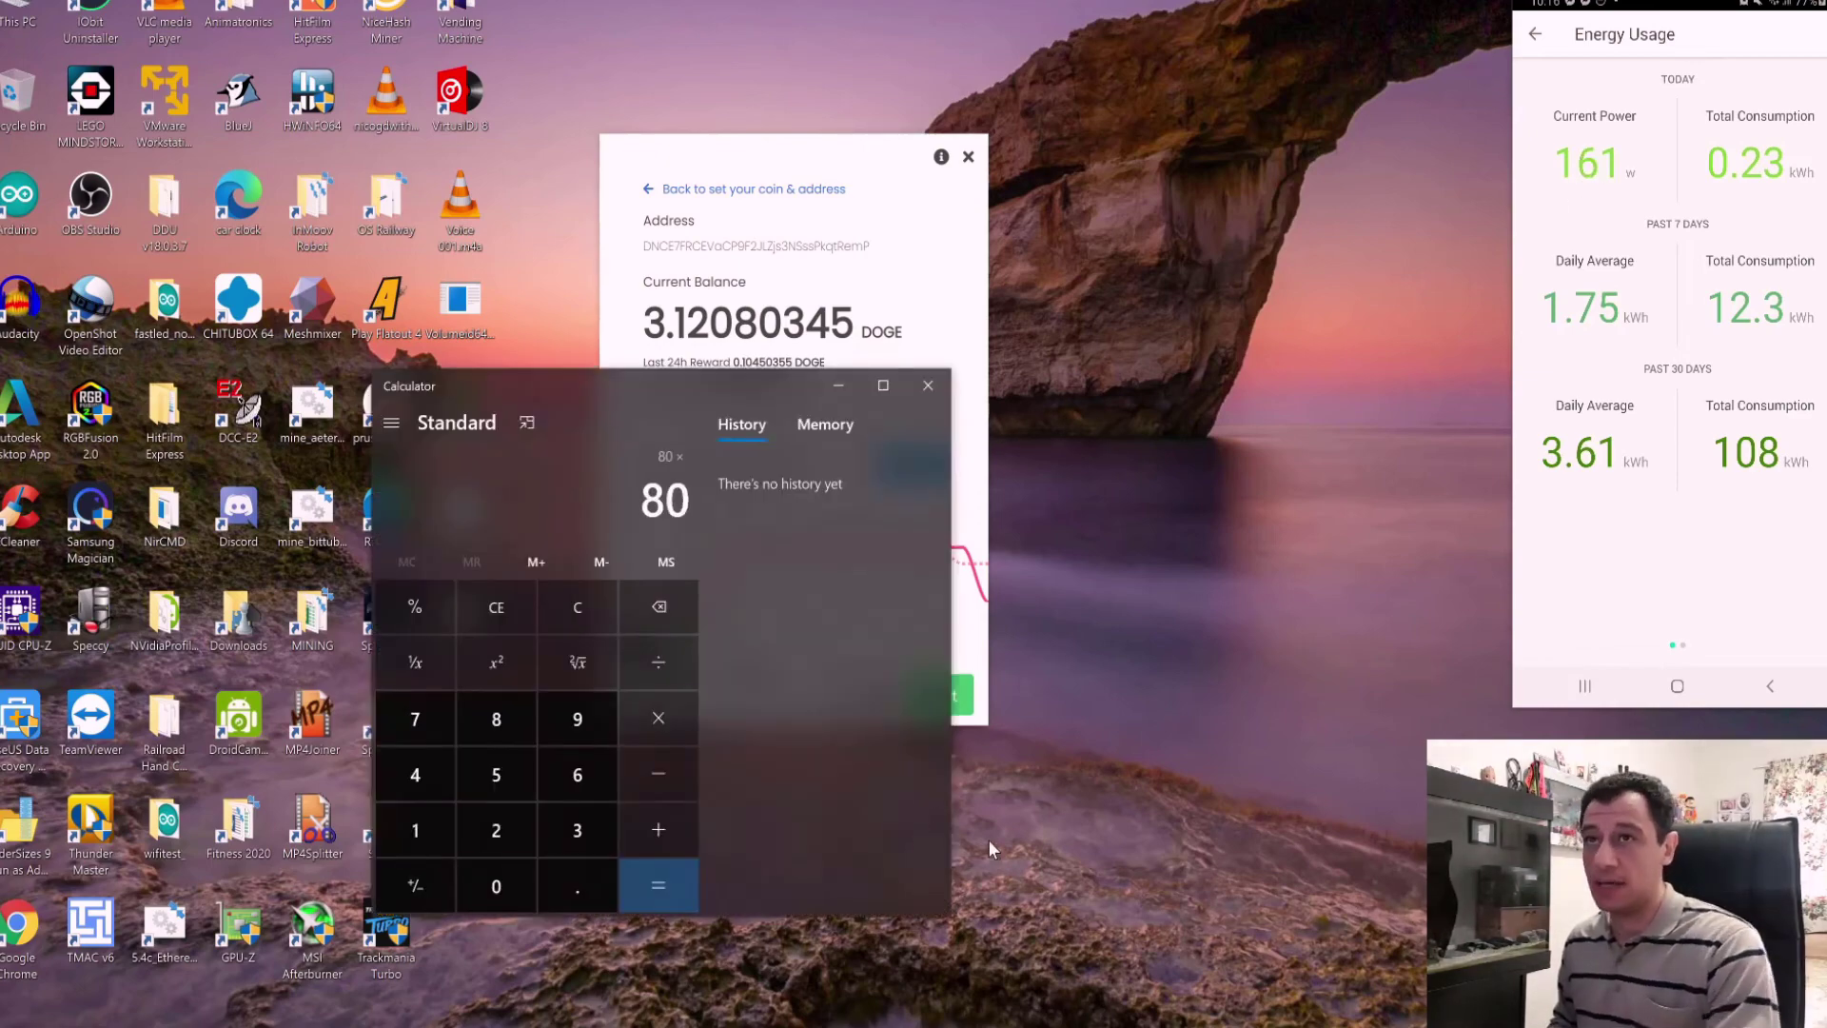
text(24)
key(Return)
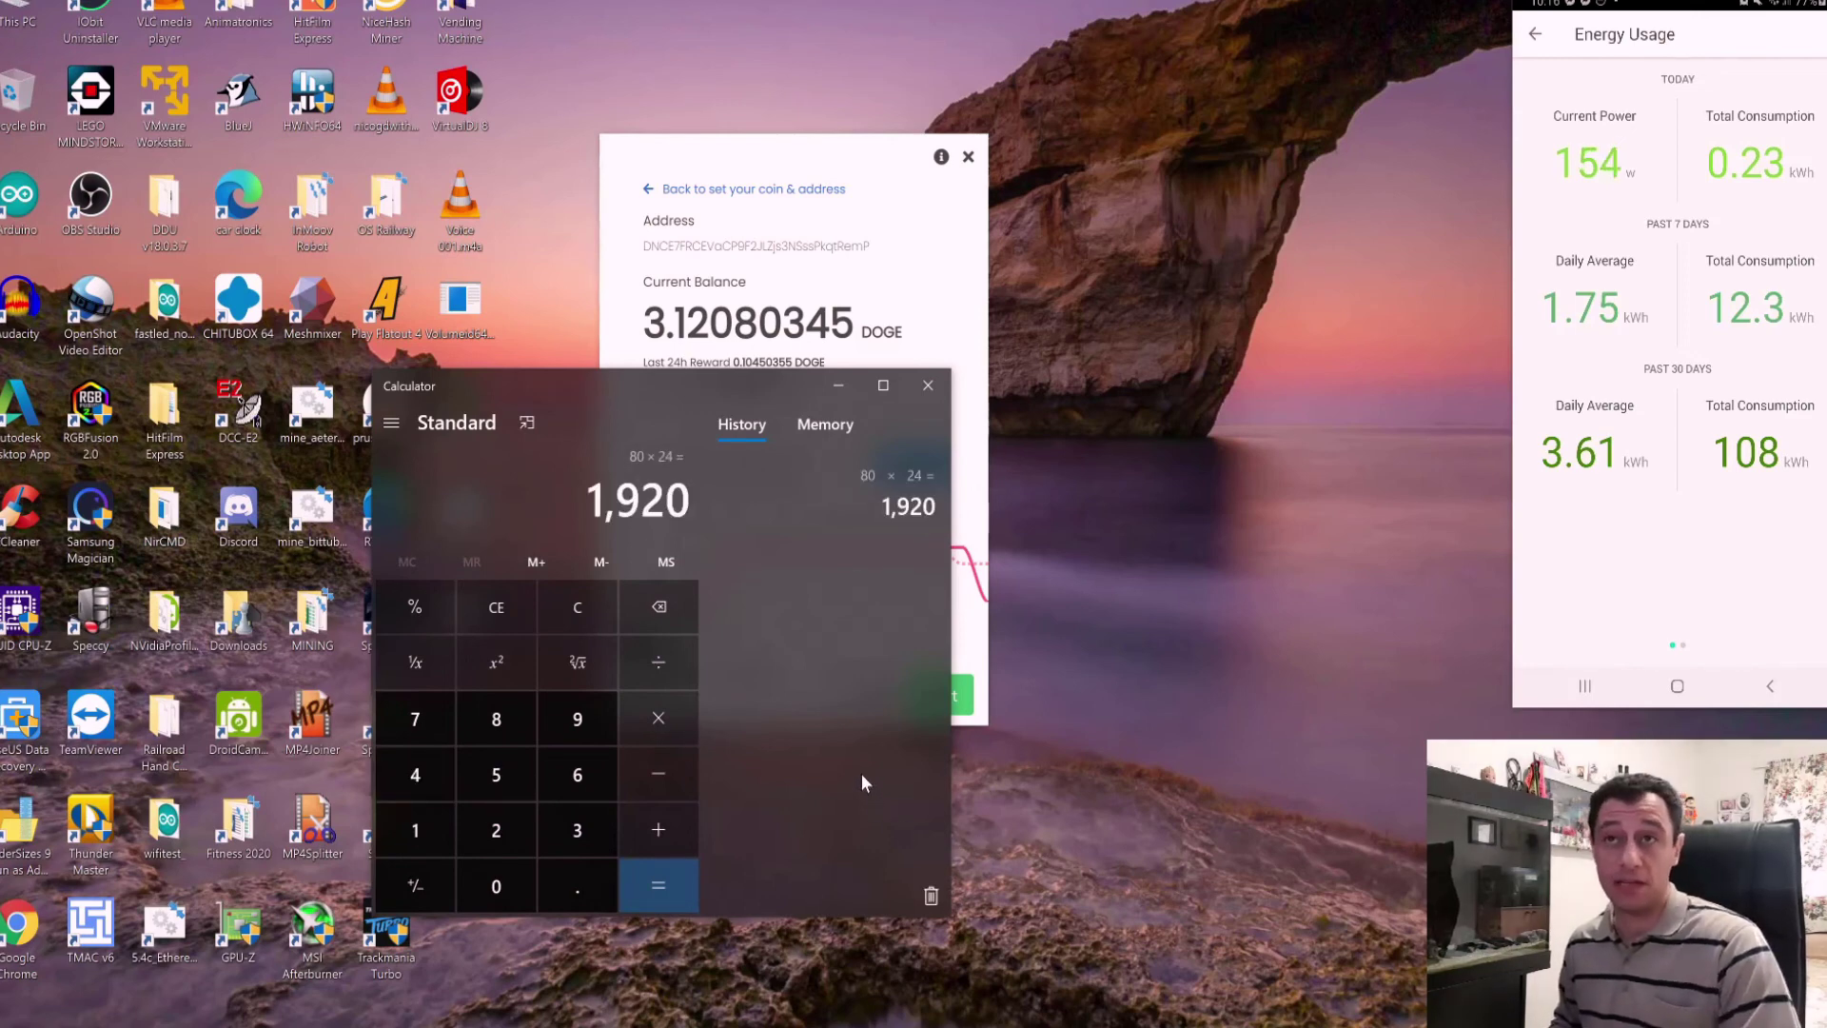
Clear the Calculator, work out the extra daily electricity cost as 1.9 × 0.13, and minimize the Calculator
click(572, 614)
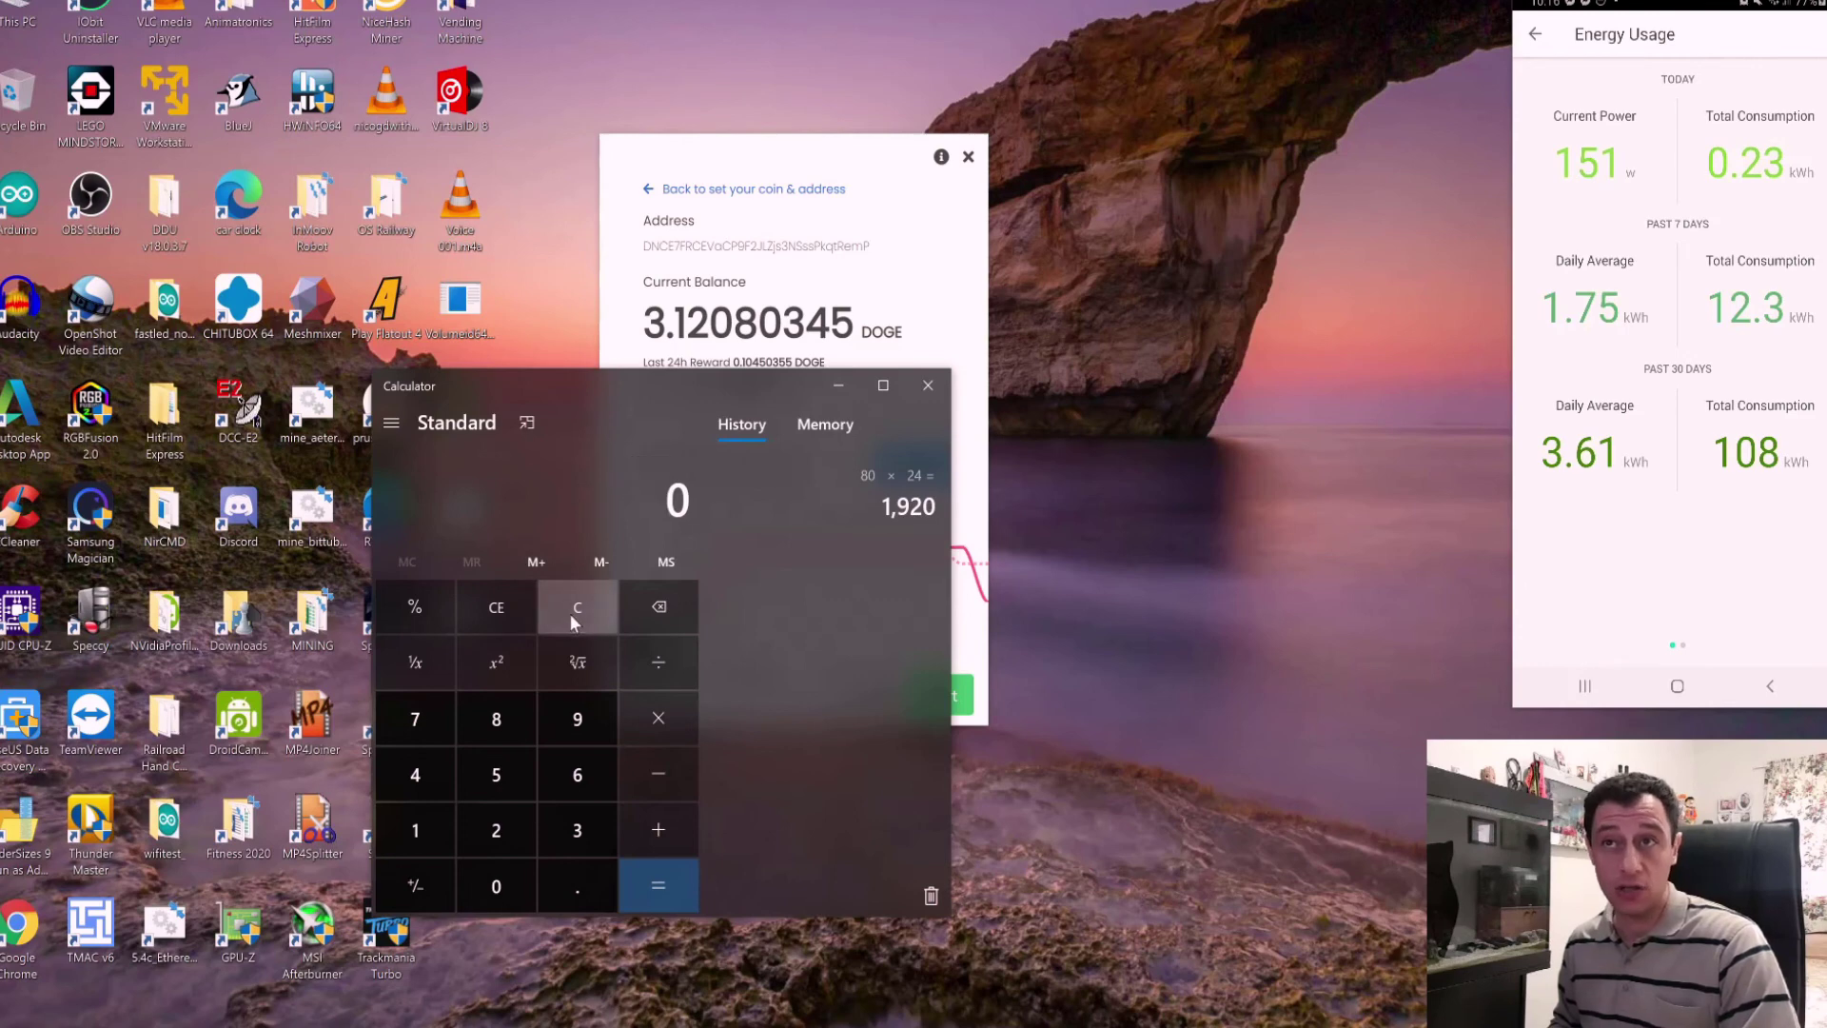
text(1.9)
key(asterisk)
text(0.13)
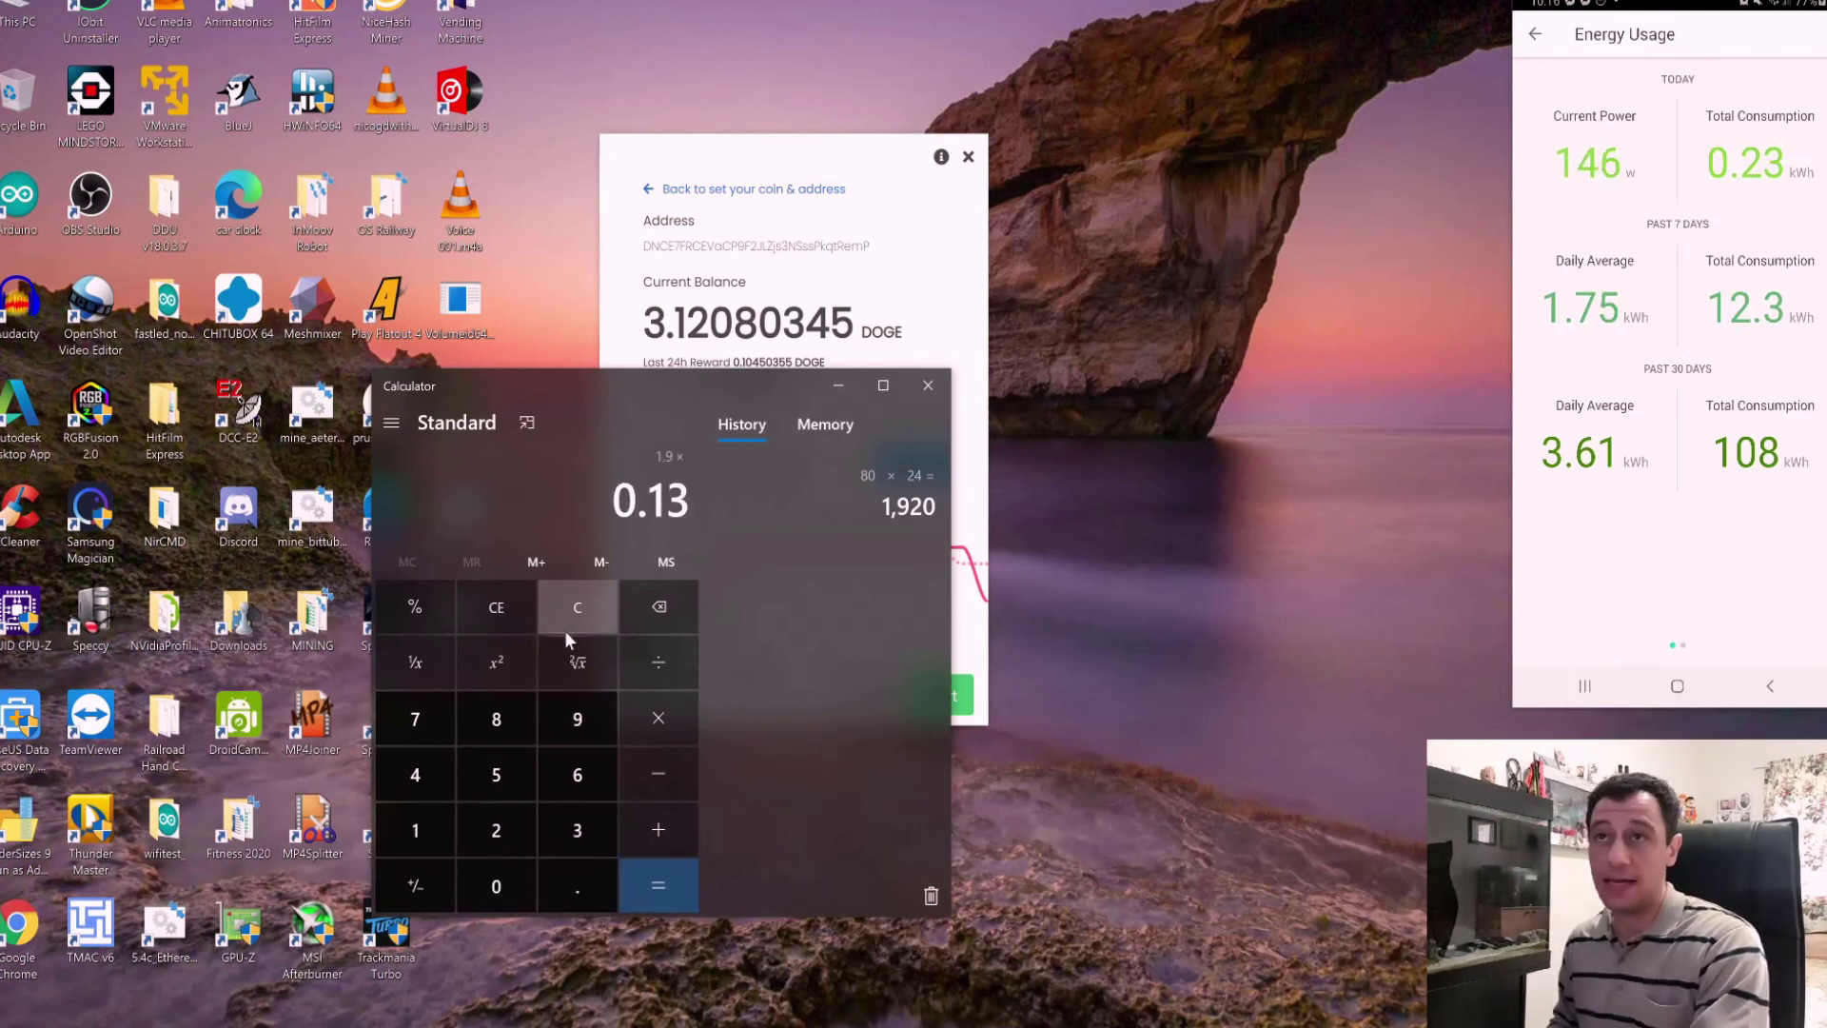
key(Return)
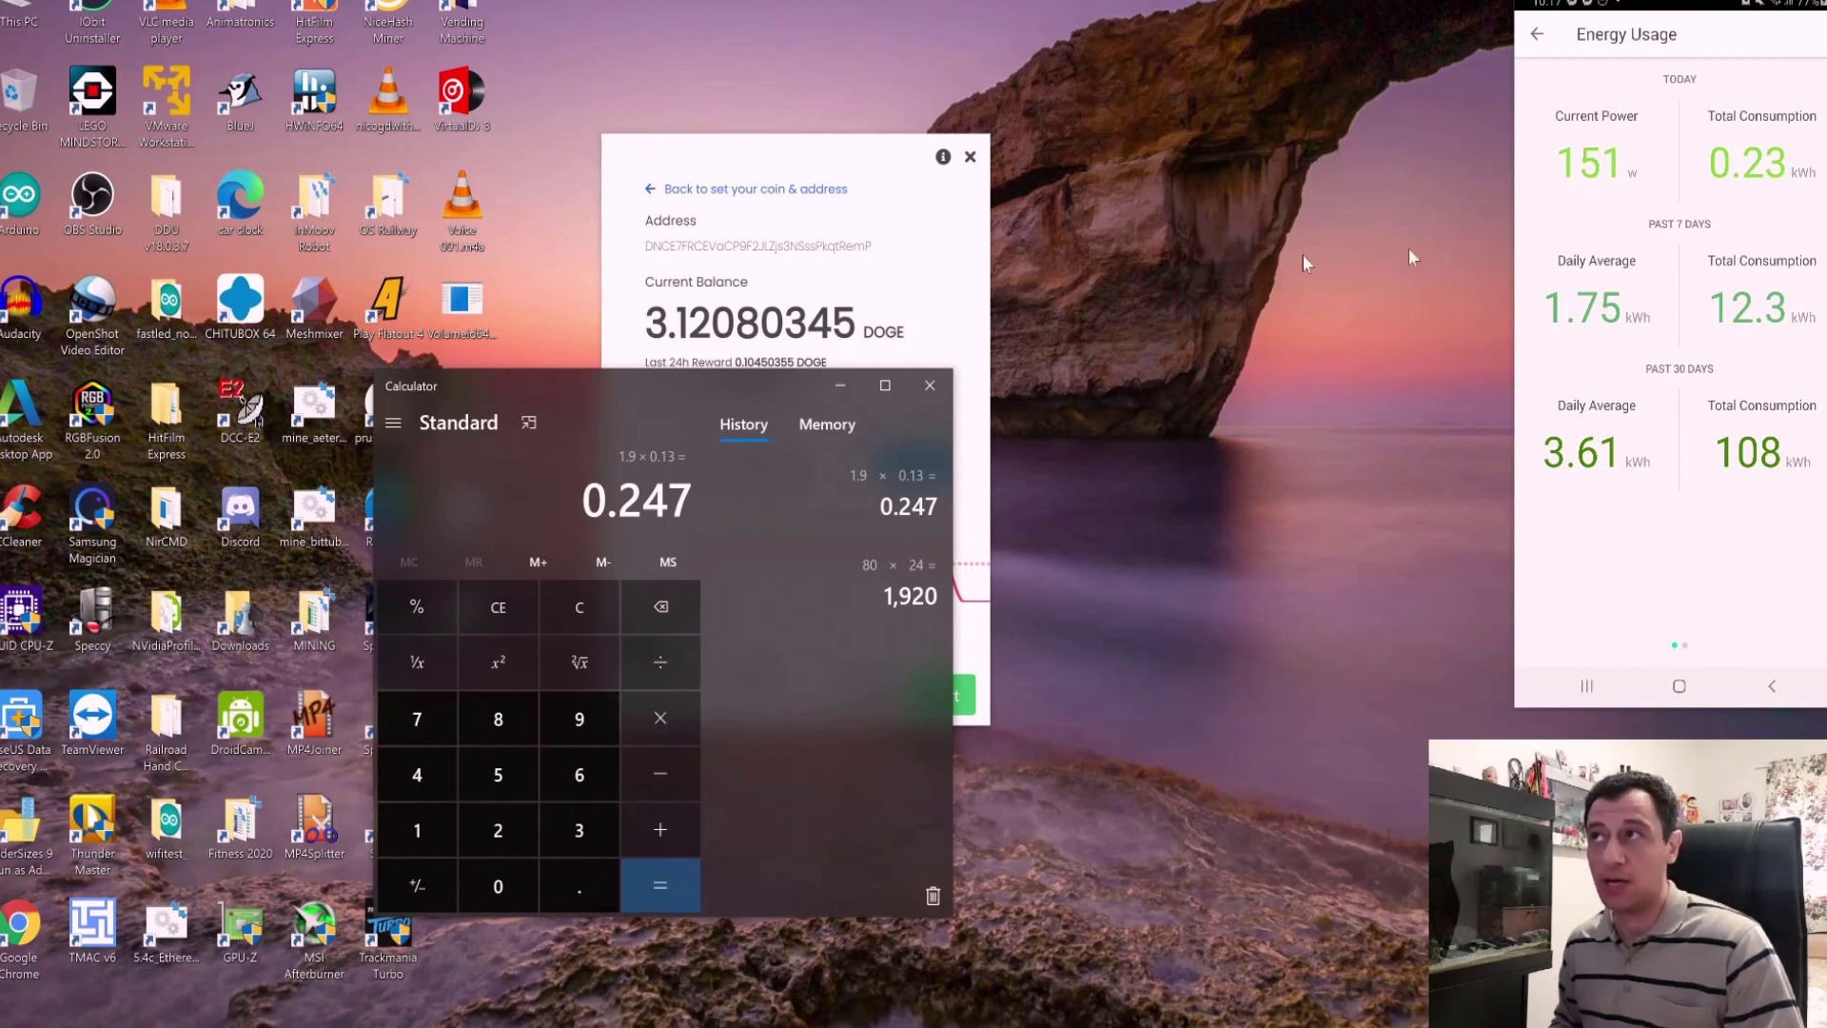
click(841, 384)
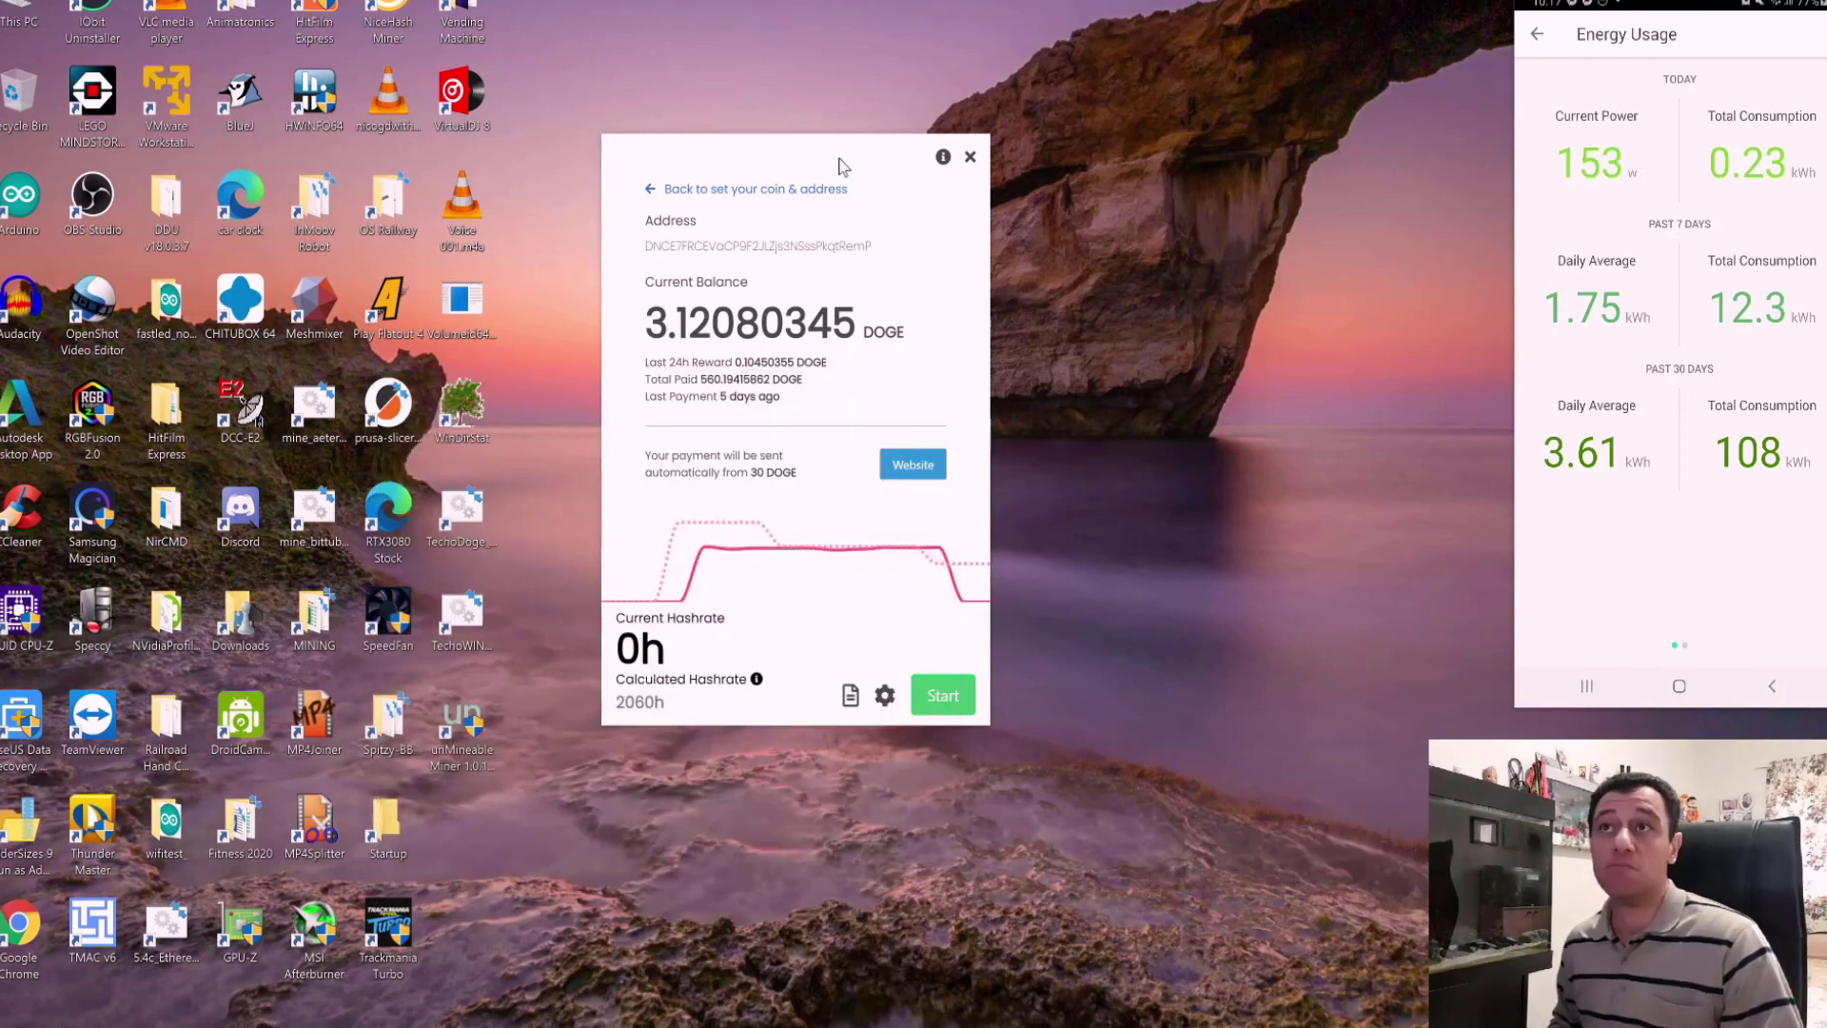